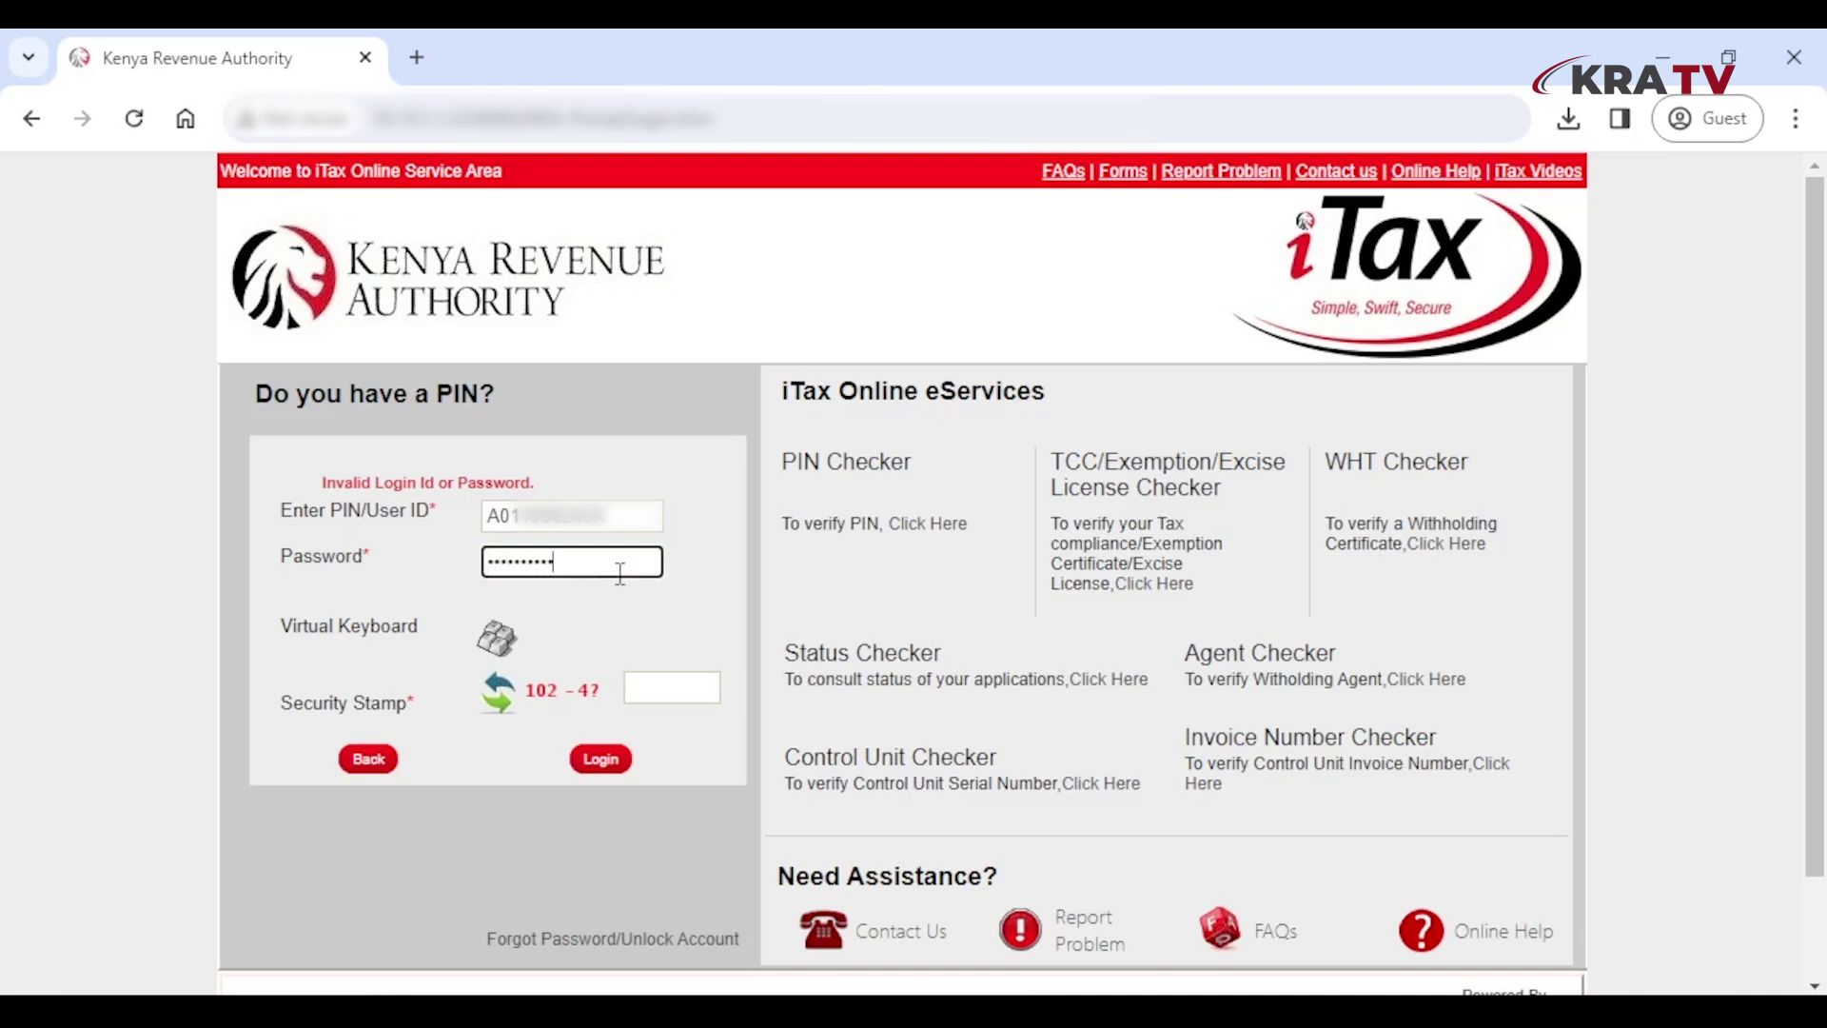
Fill in the security stamp answer and log in to the iTax taxpayer account
click(673, 696)
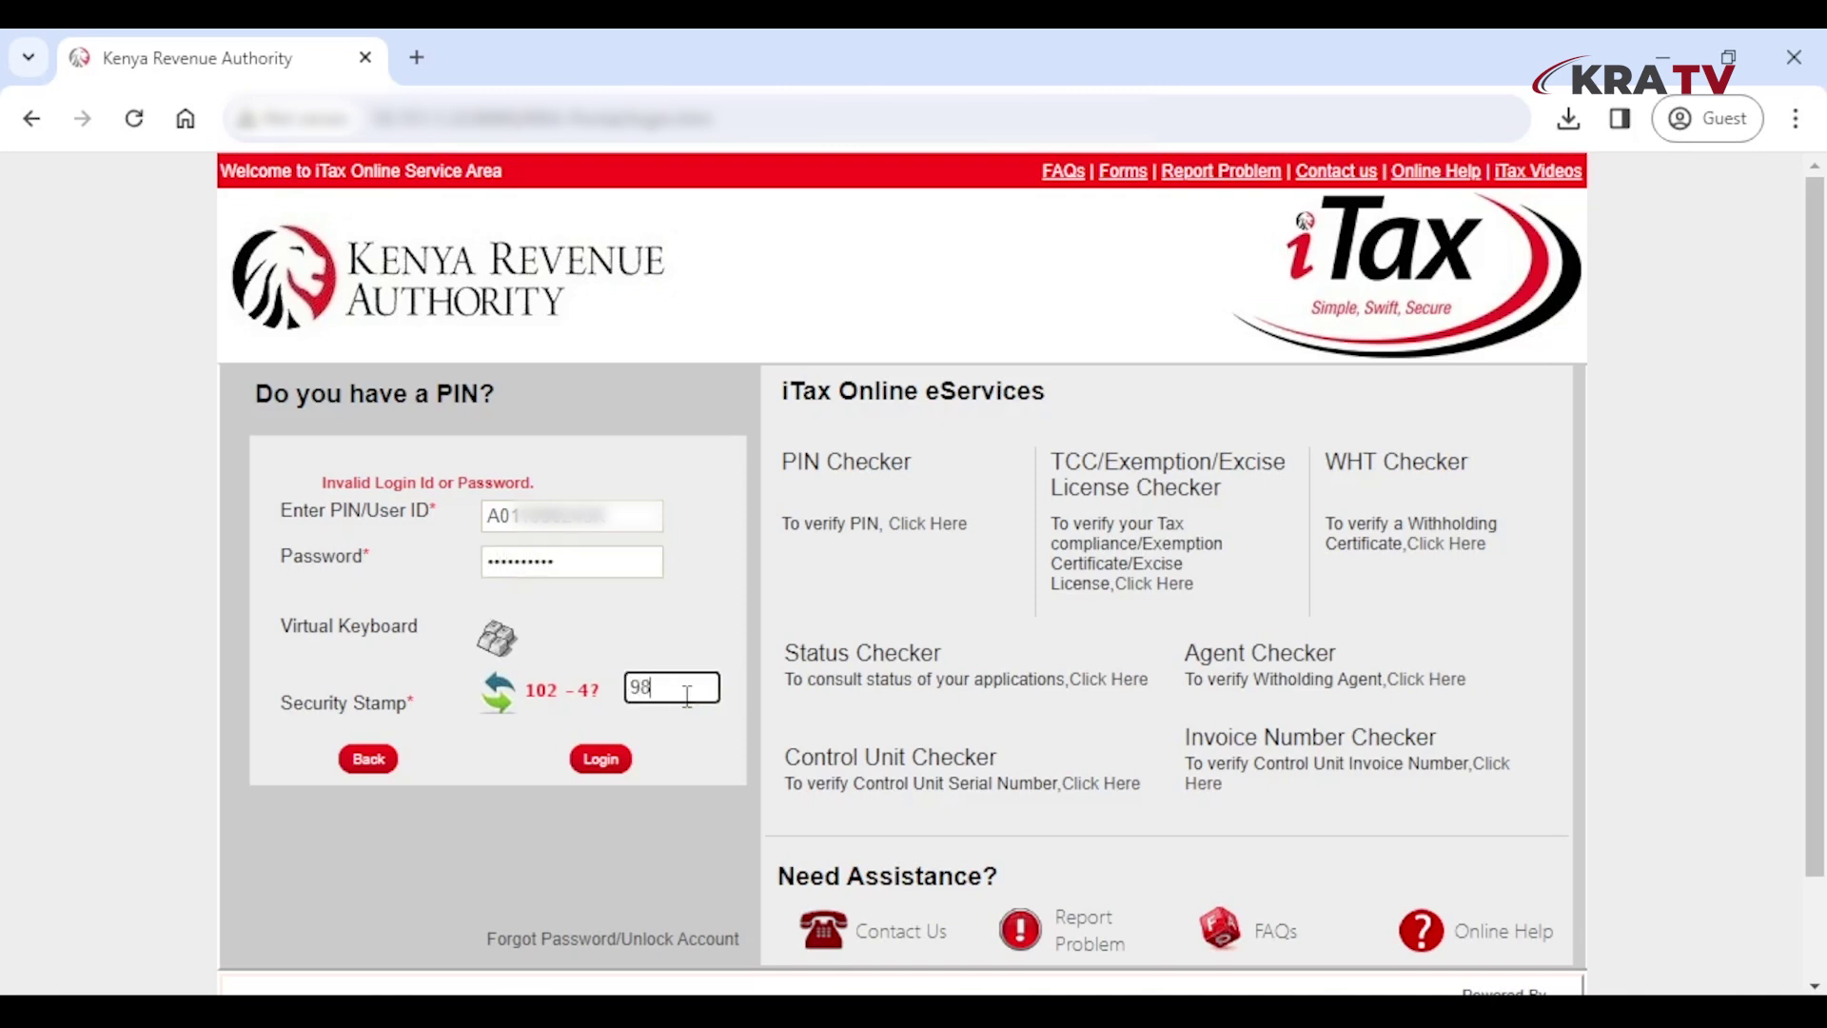
click(601, 761)
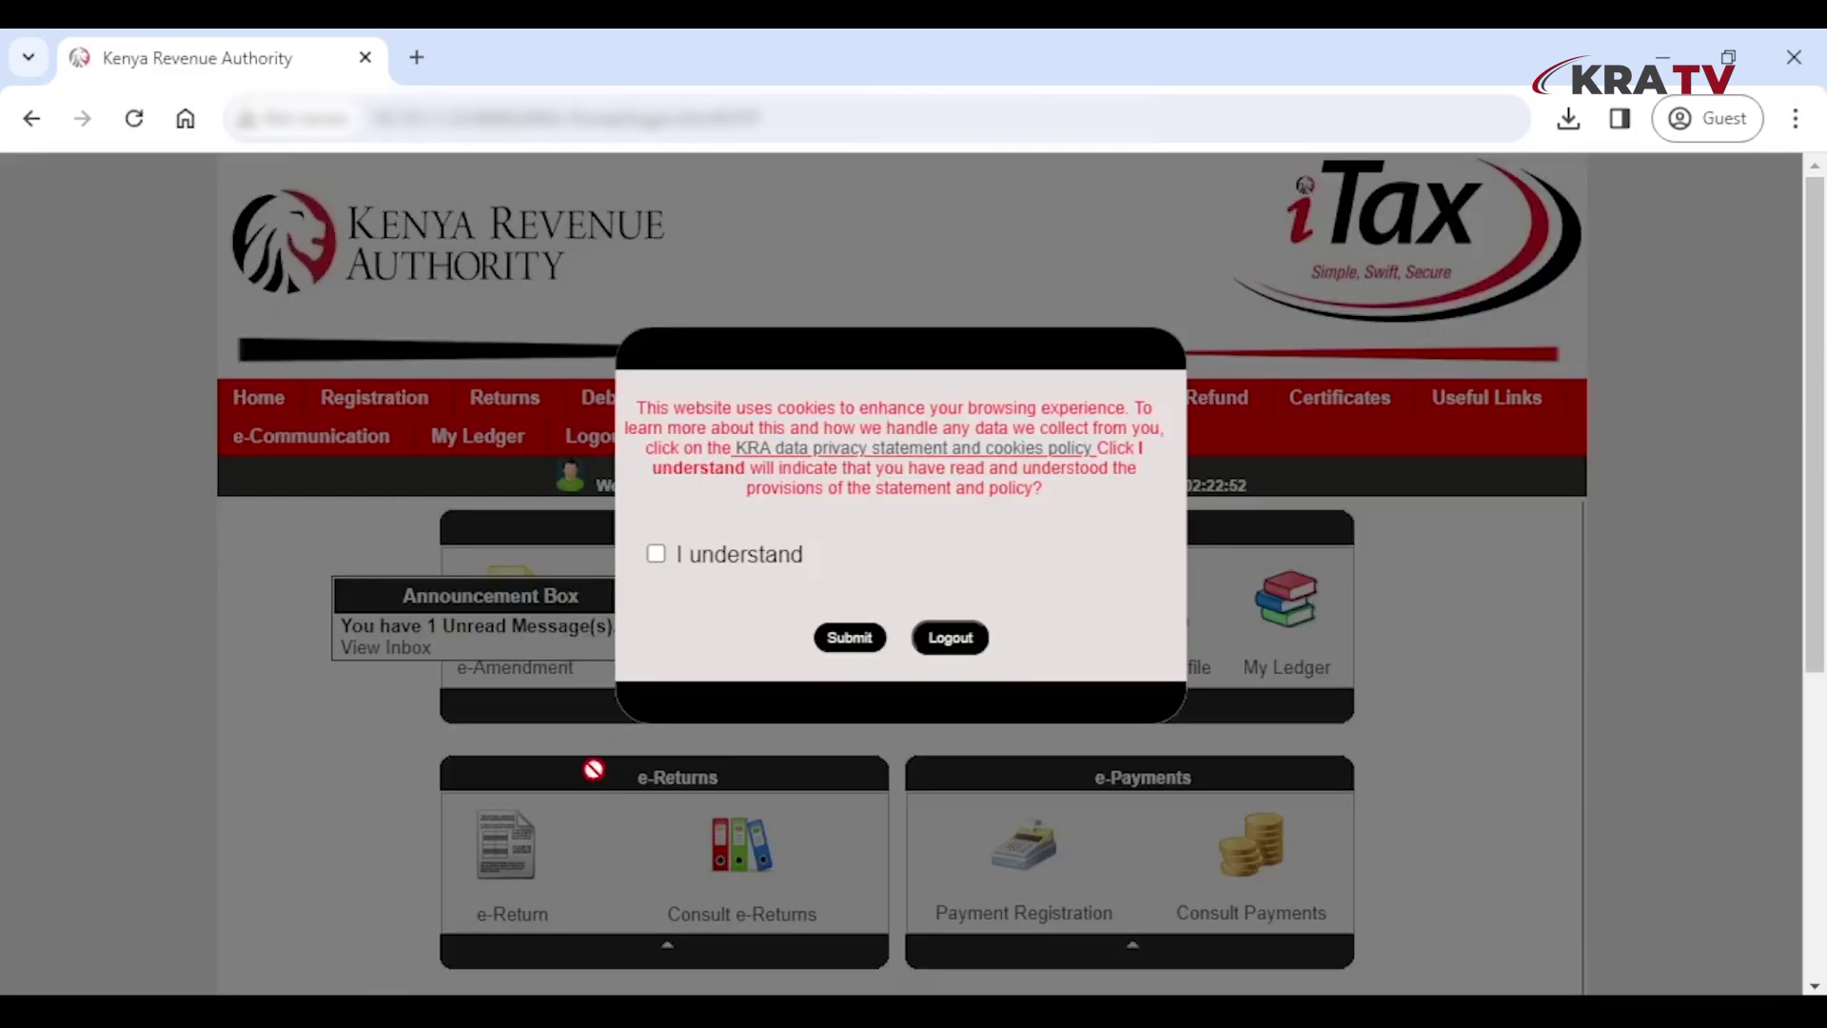
Acknowledge the cookie notice and start a File Return for Income Tax - Resident Individual
click(656, 554)
click(849, 640)
mouse_move(530, 416)
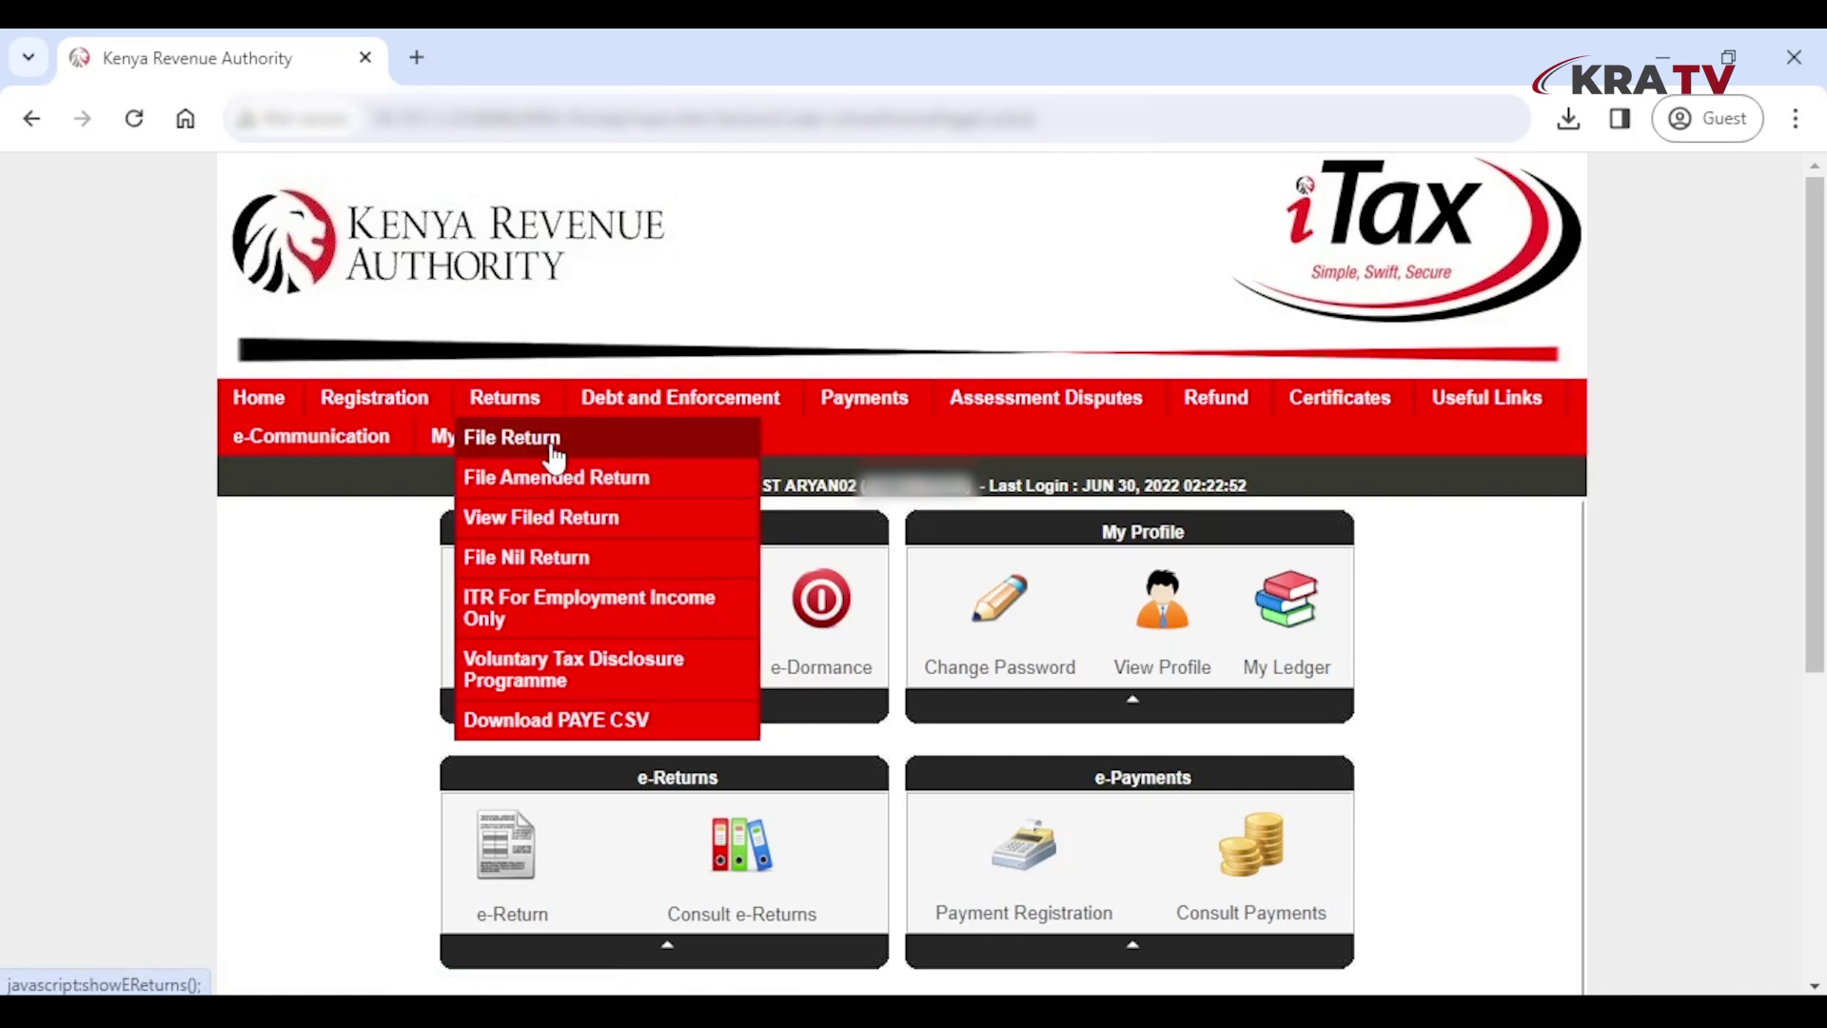
click(555, 457)
click(868, 726)
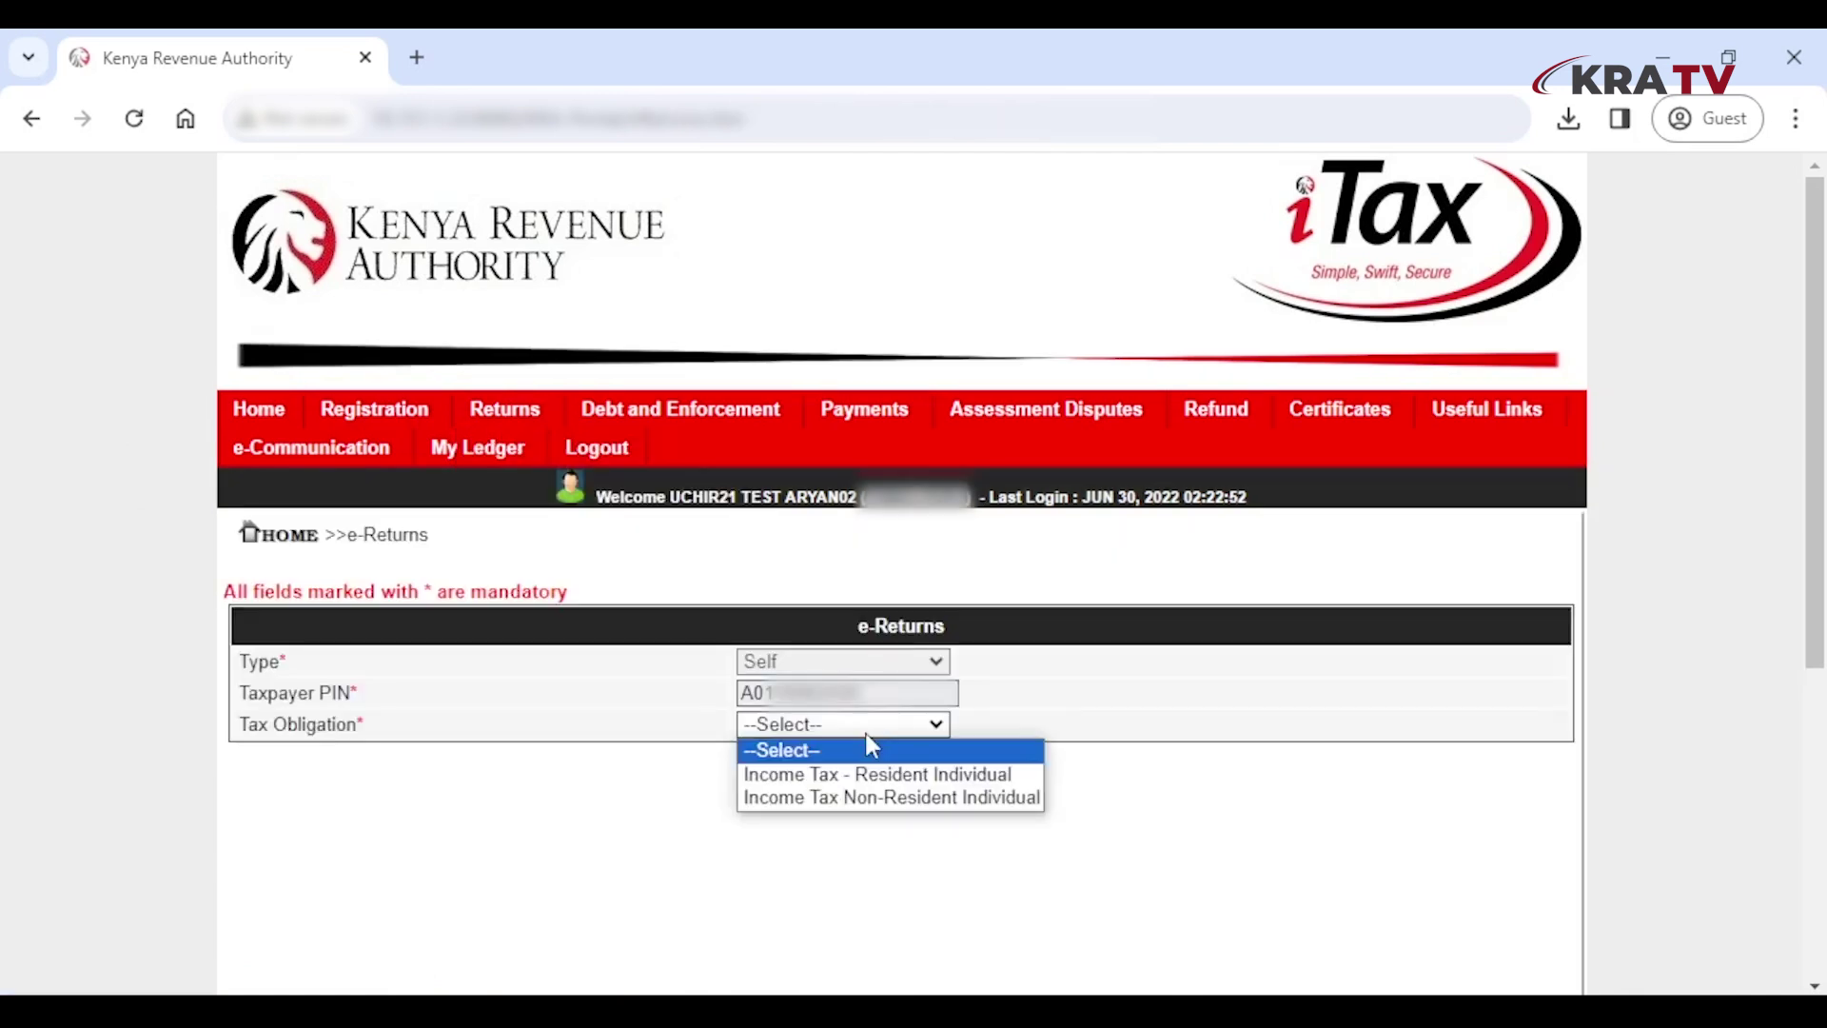
click(948, 779)
click(937, 784)
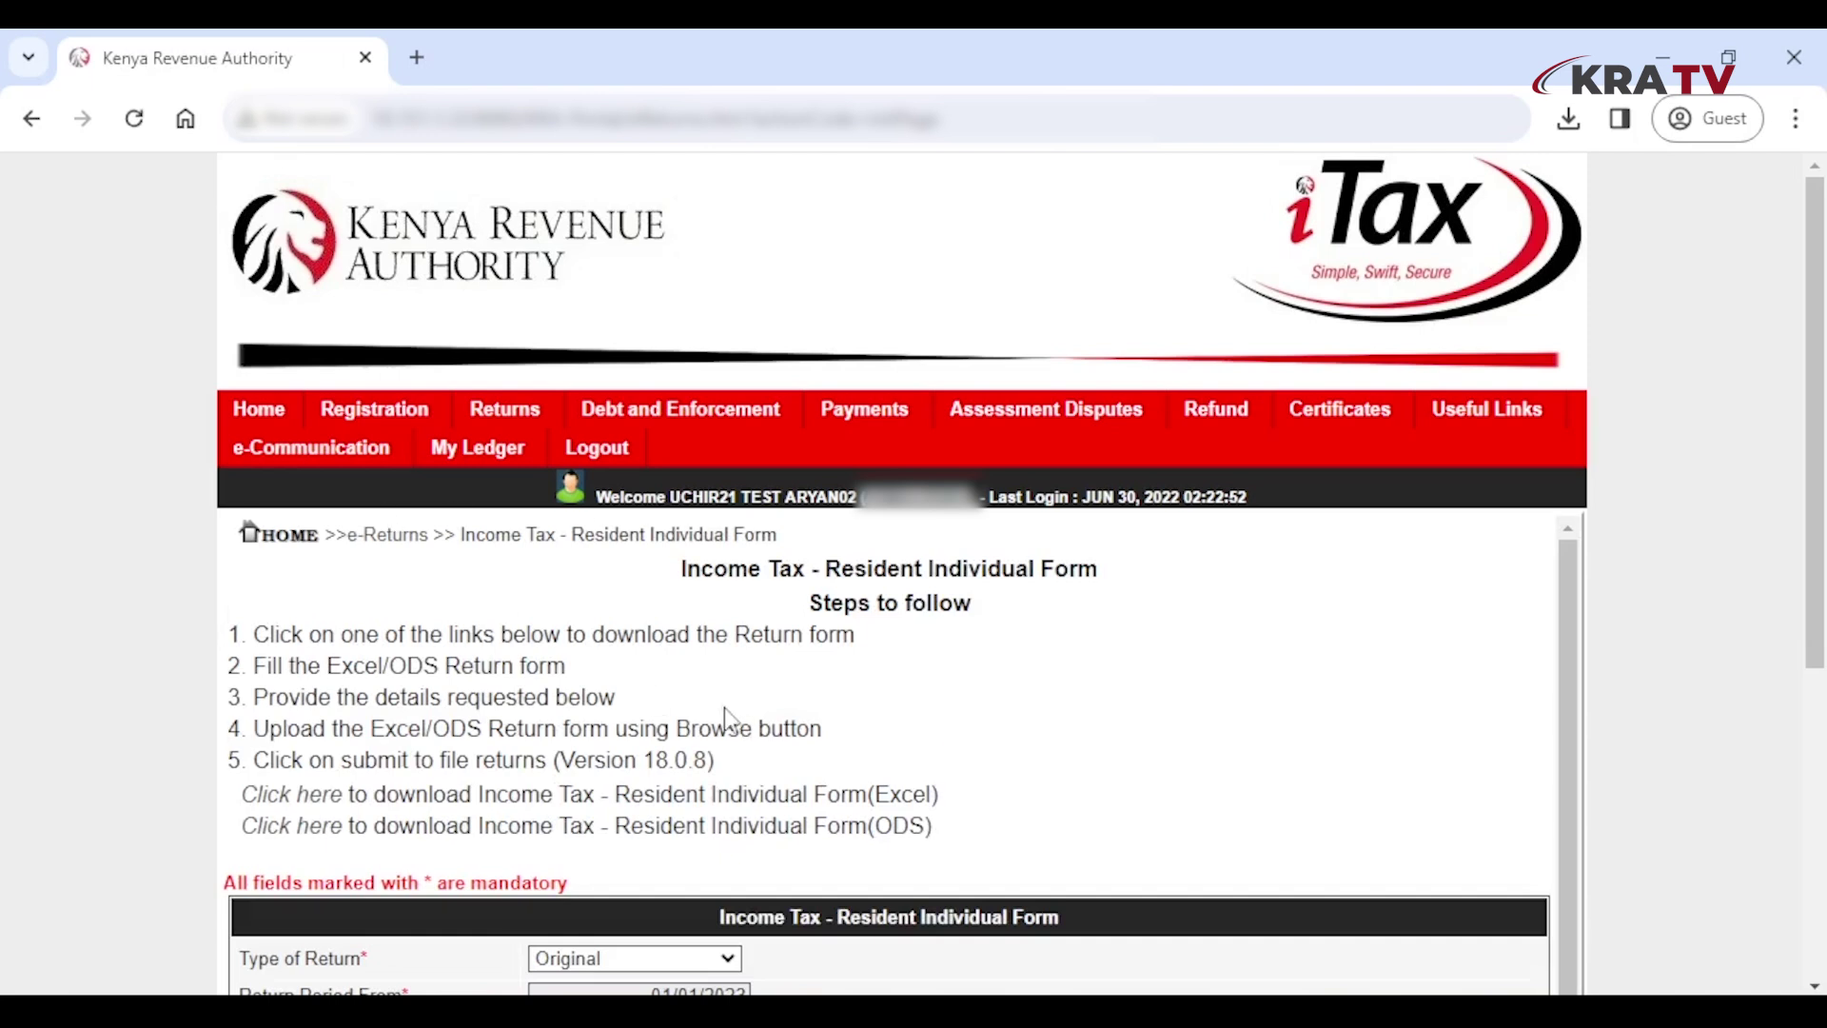
Download the Excel return form zip to Downloads and open the XLS form from it
scroll(724, 706, down, 5)
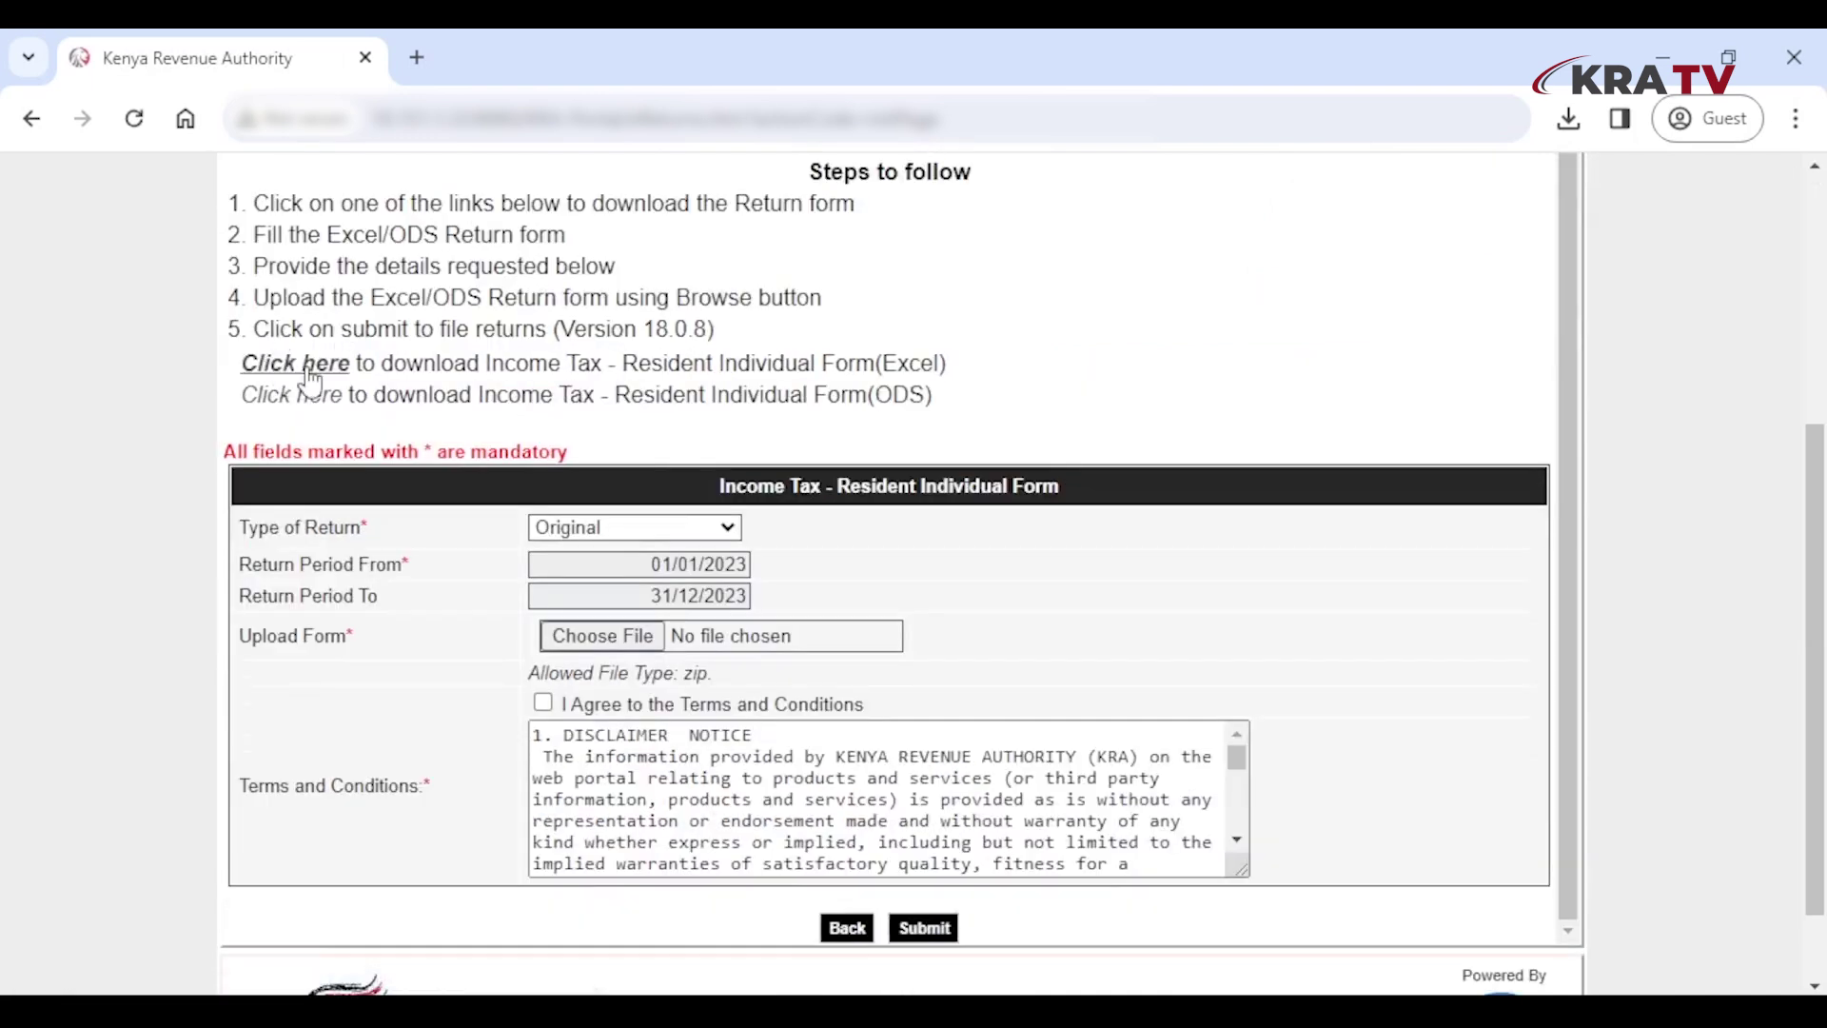
click(309, 381)
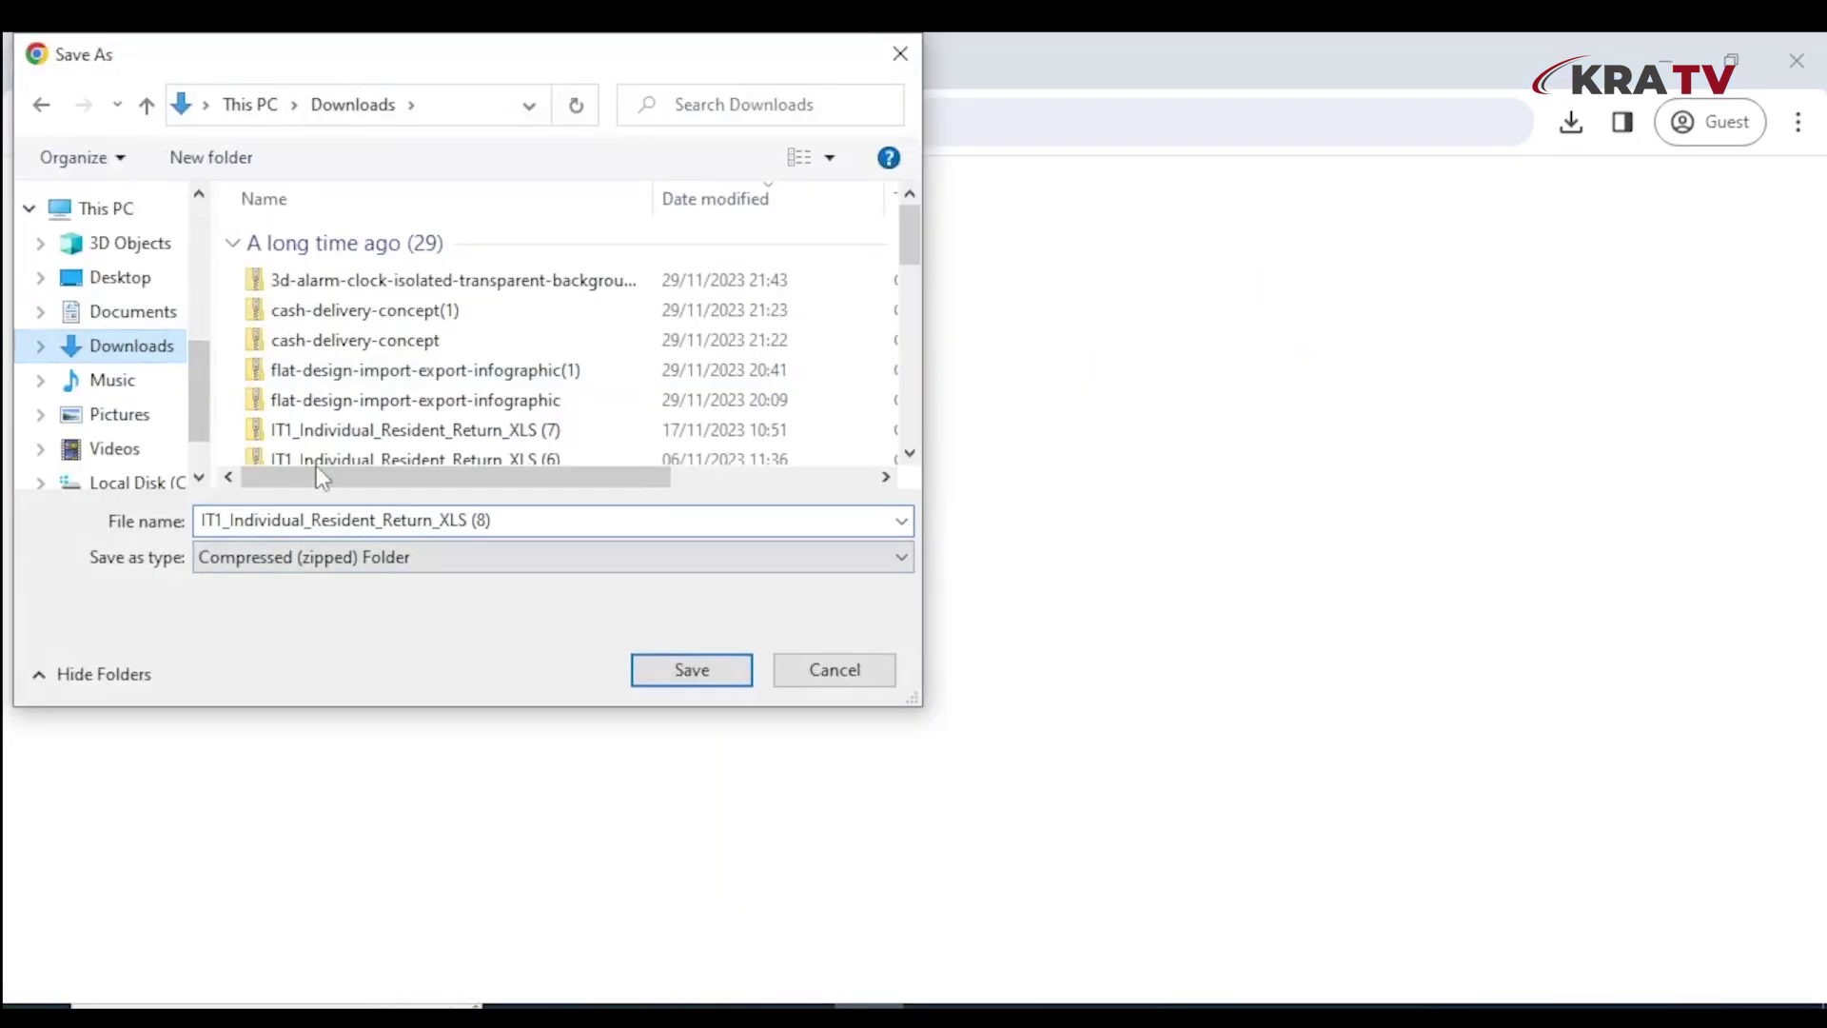
click(695, 673)
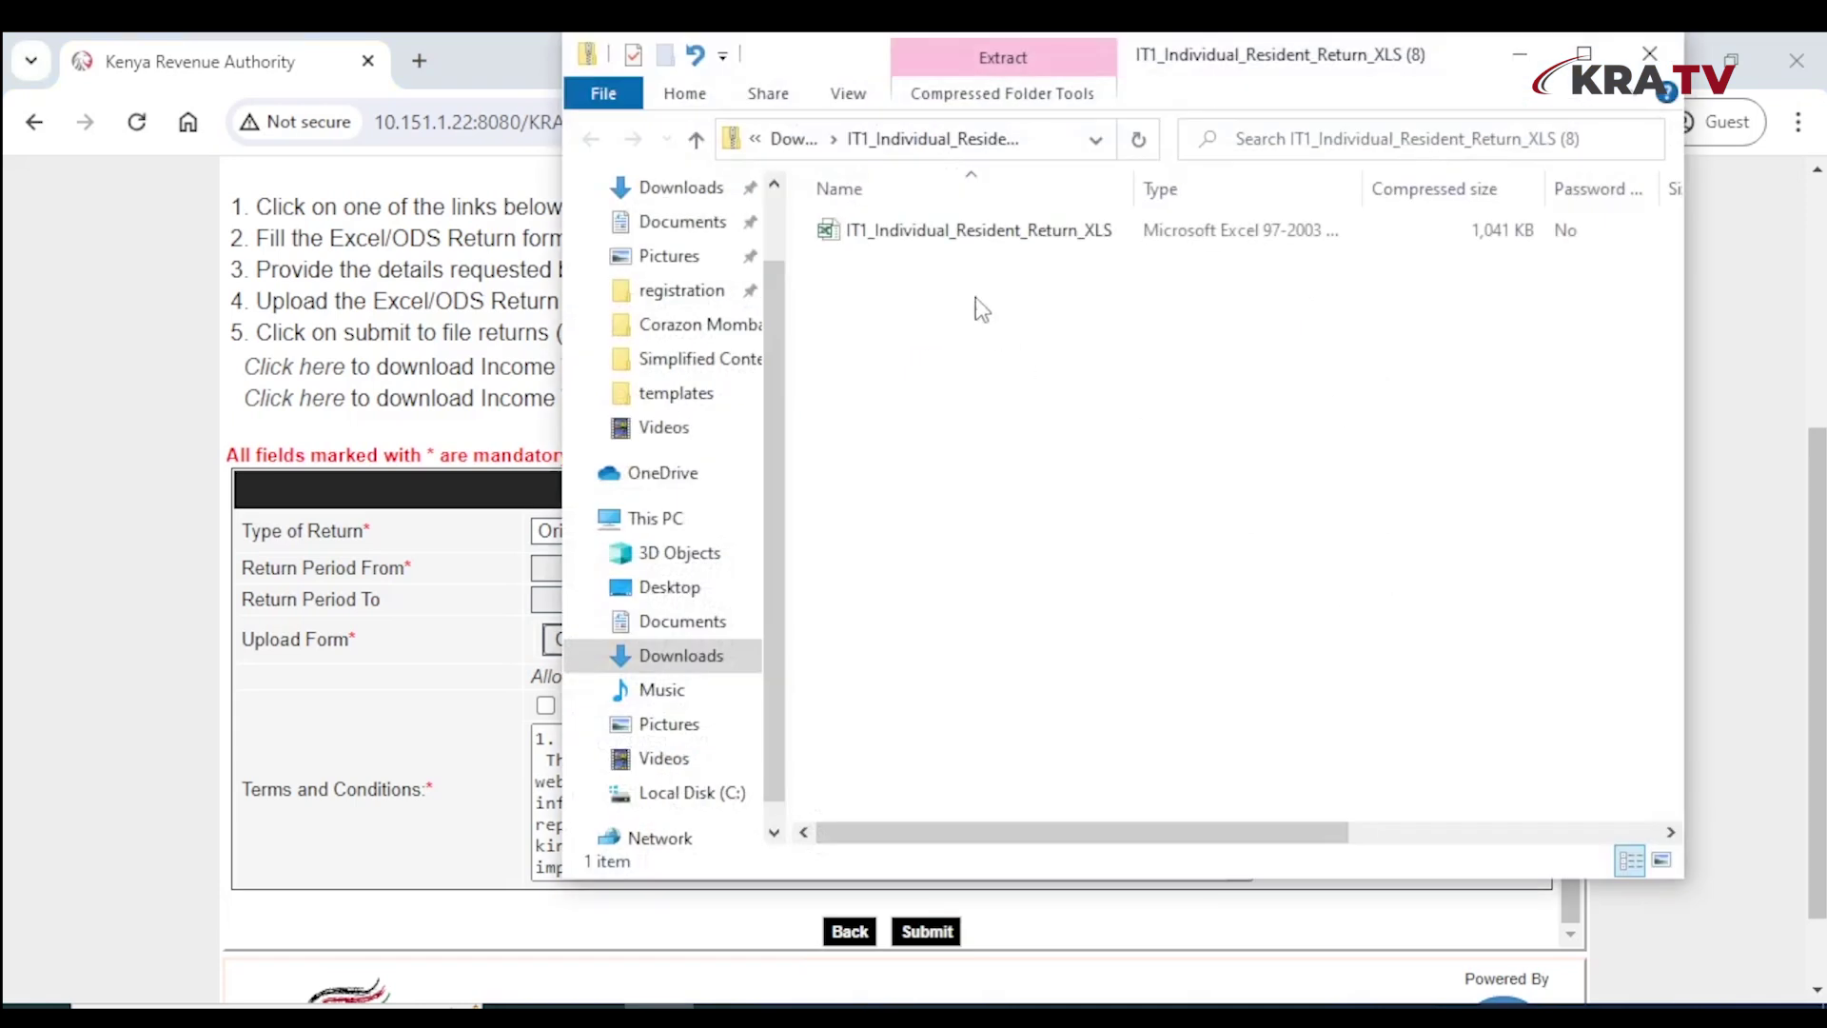
double_click(937, 232)
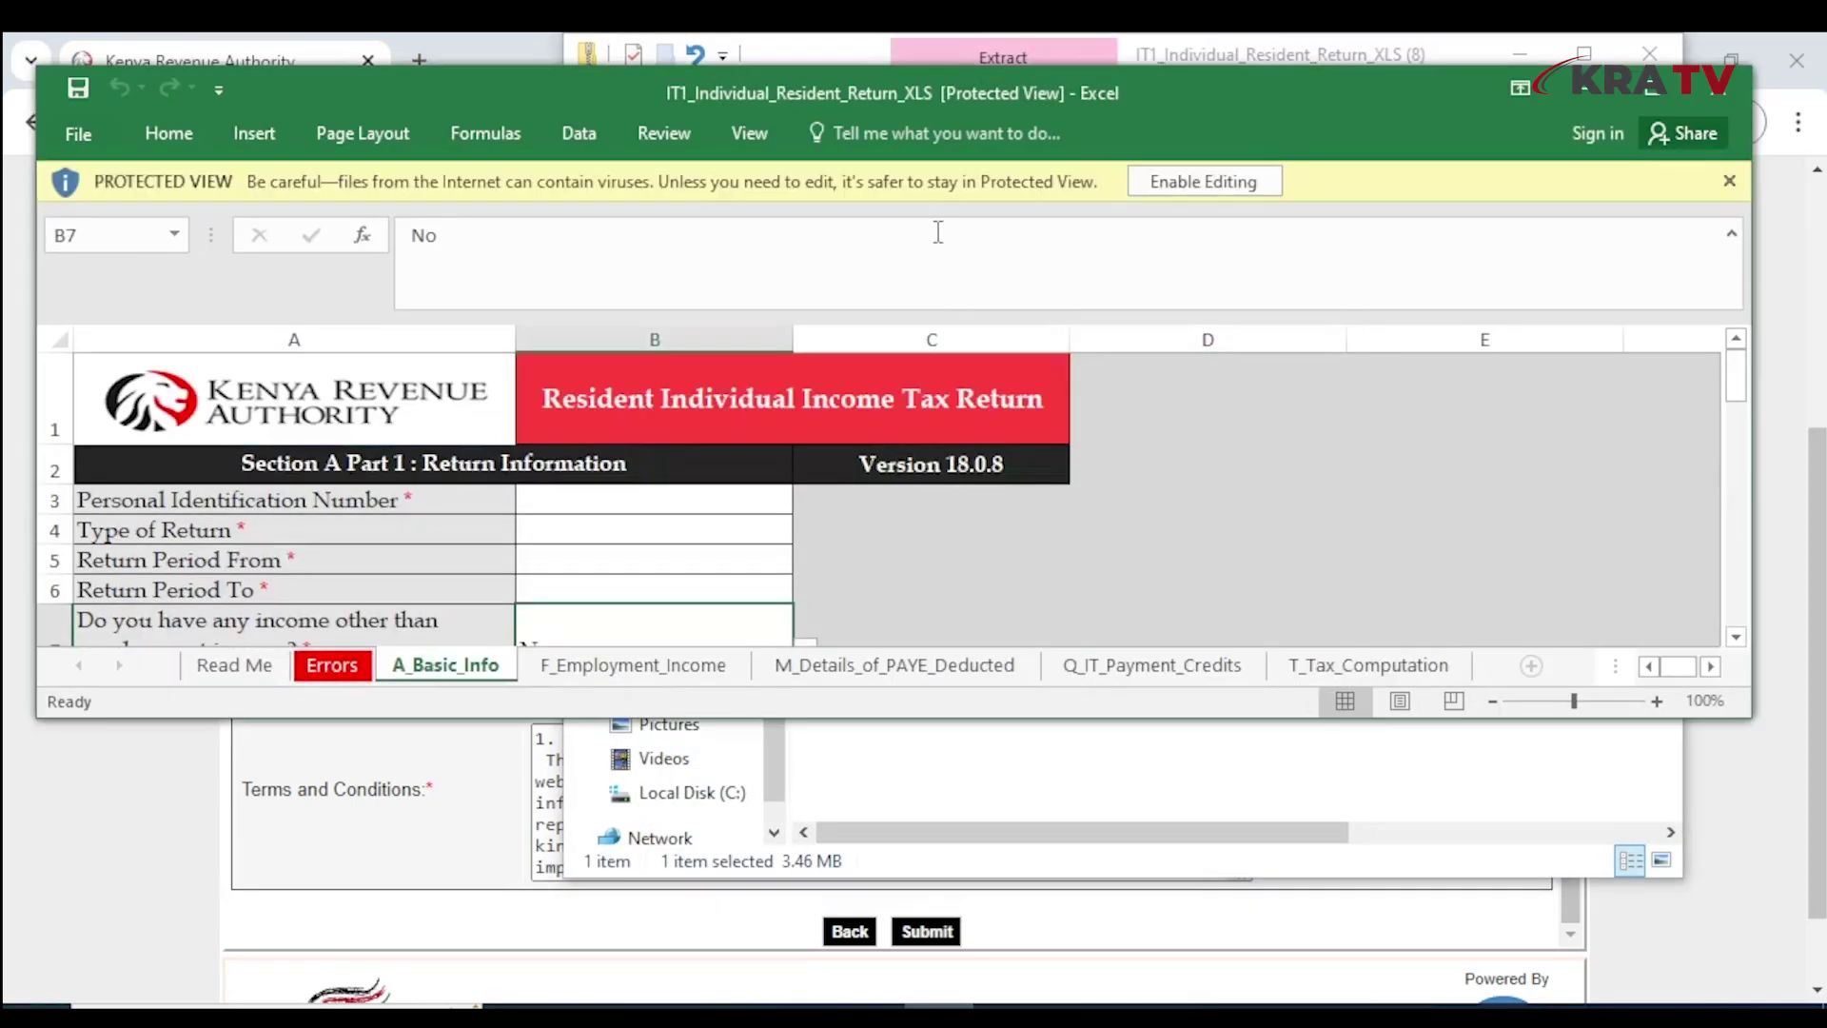
Maximise the workbook, enable editing, and dismiss the cut-and-paste and macro warnings
click(1653, 87)
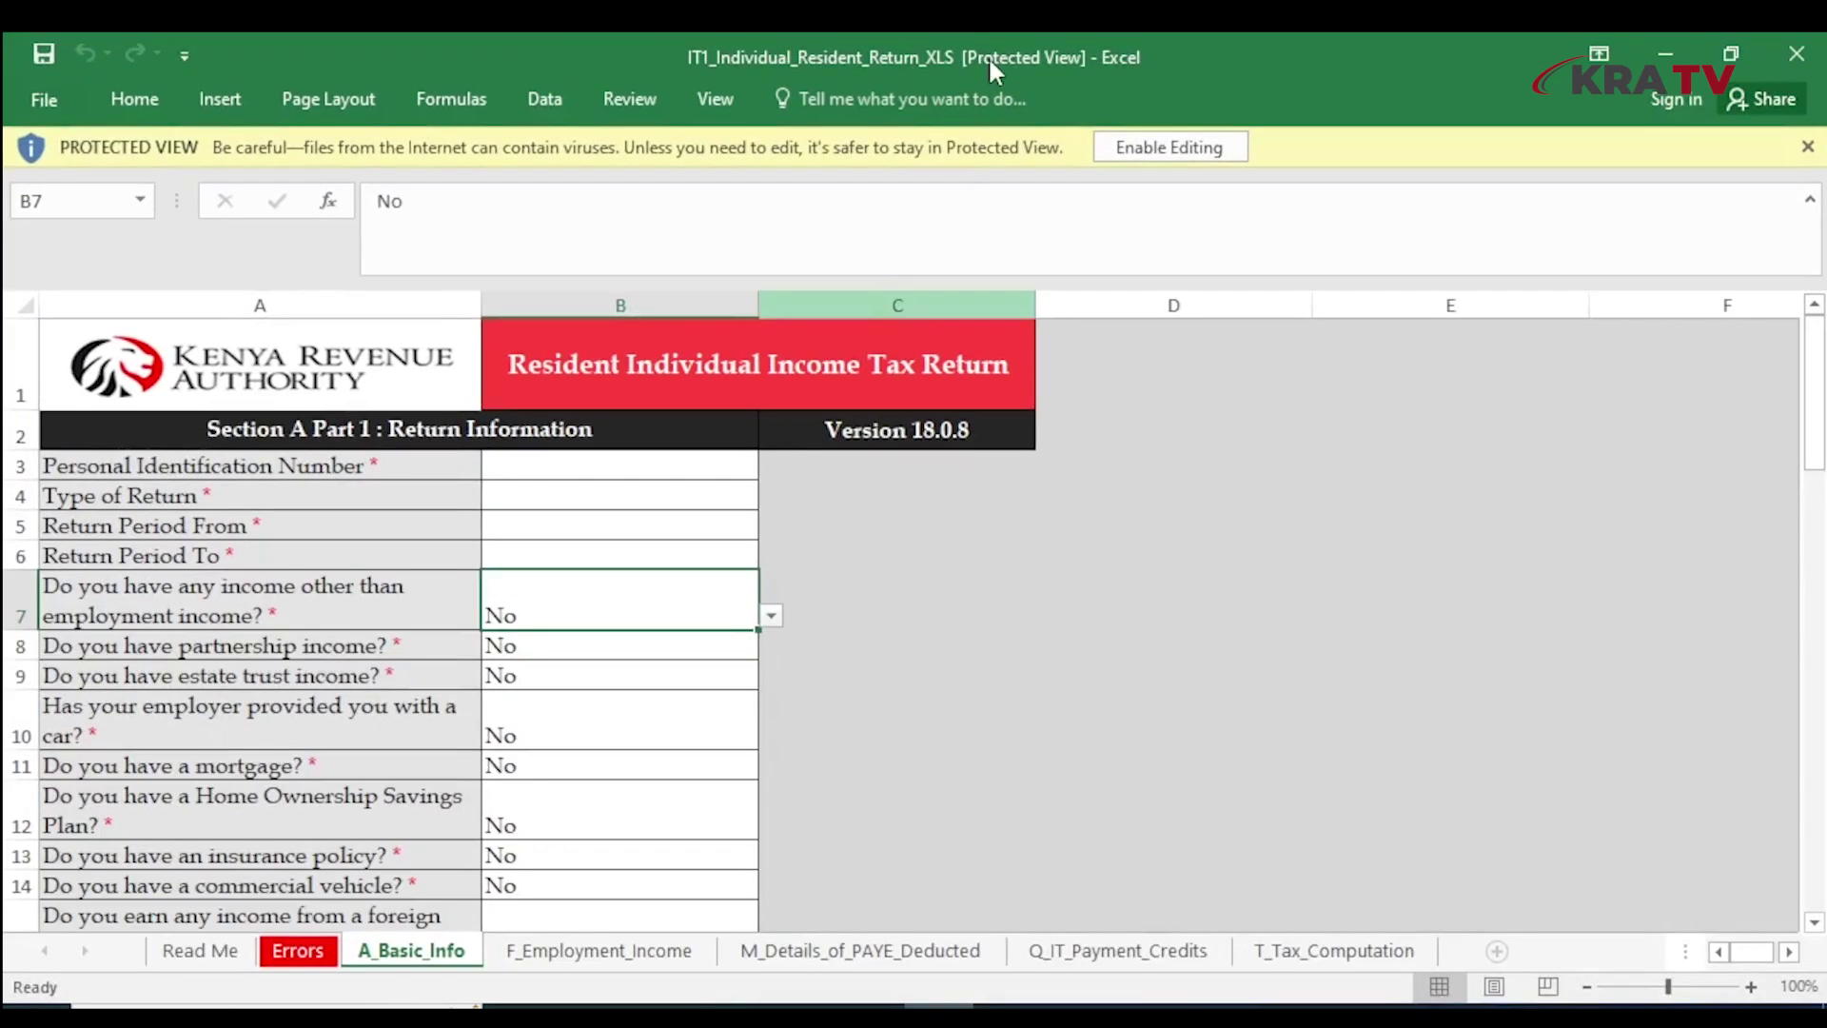
click(1180, 148)
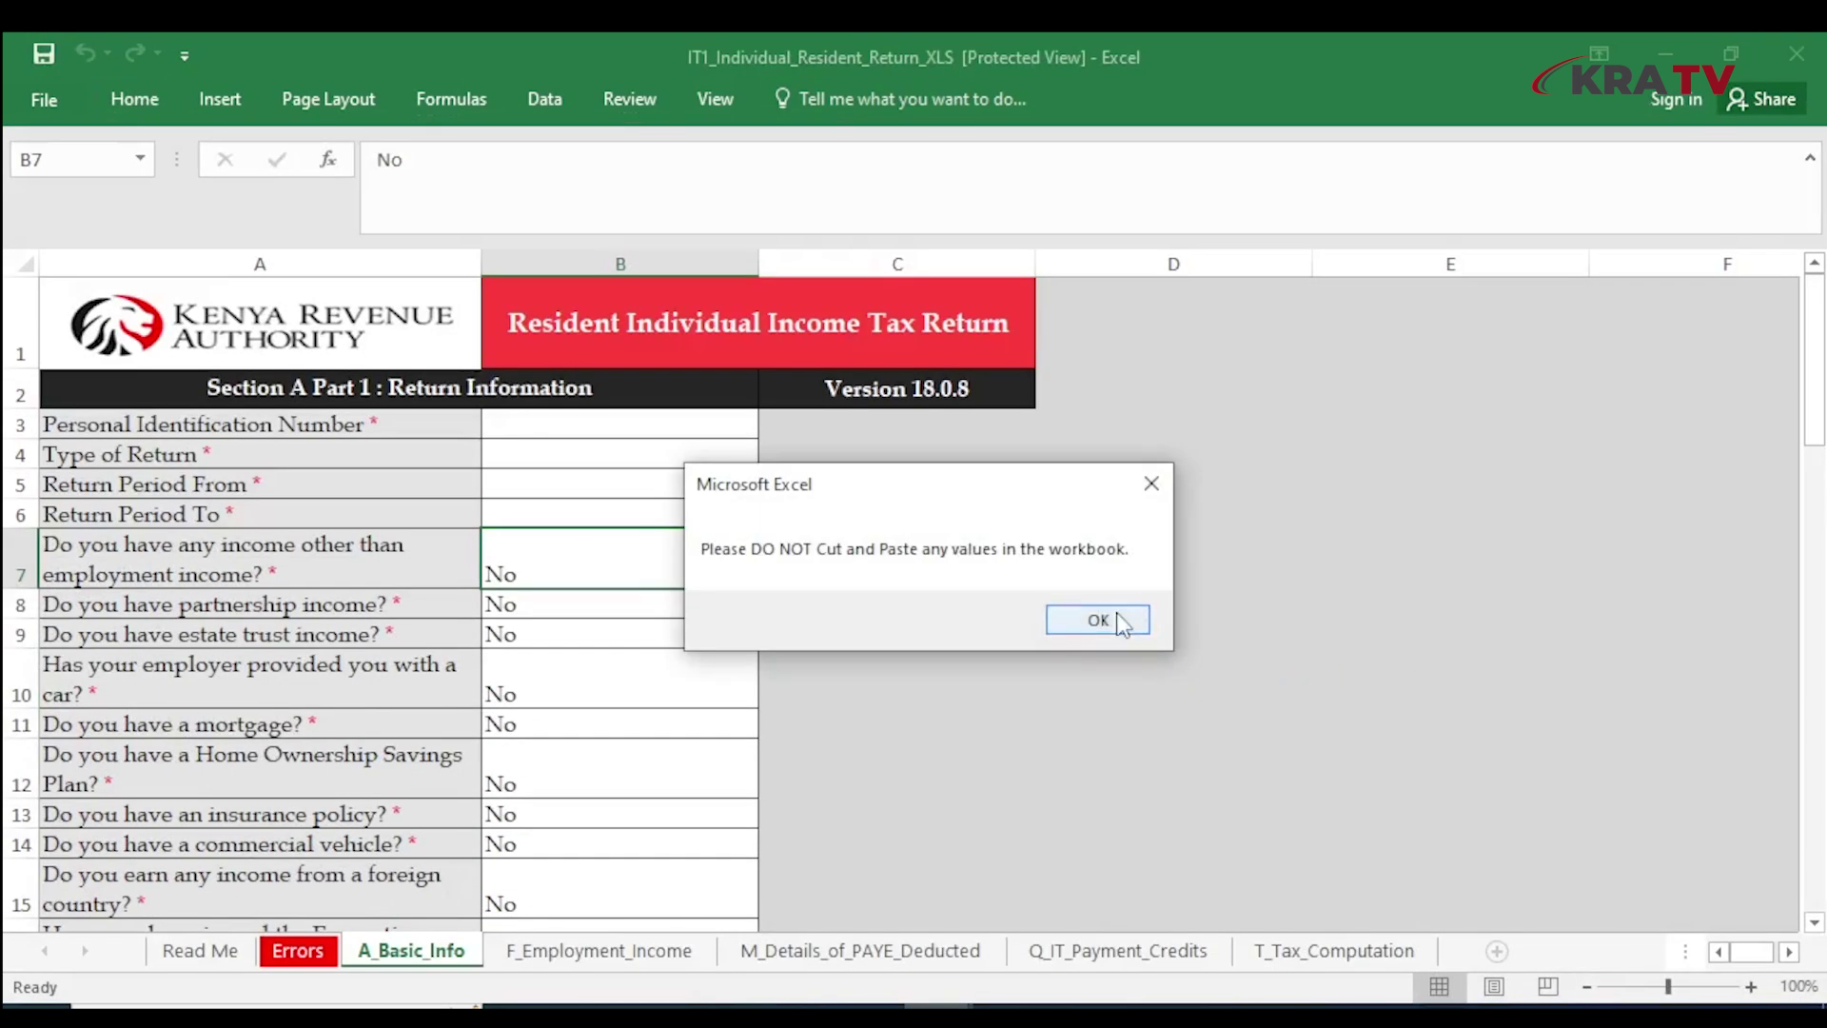
click(1115, 613)
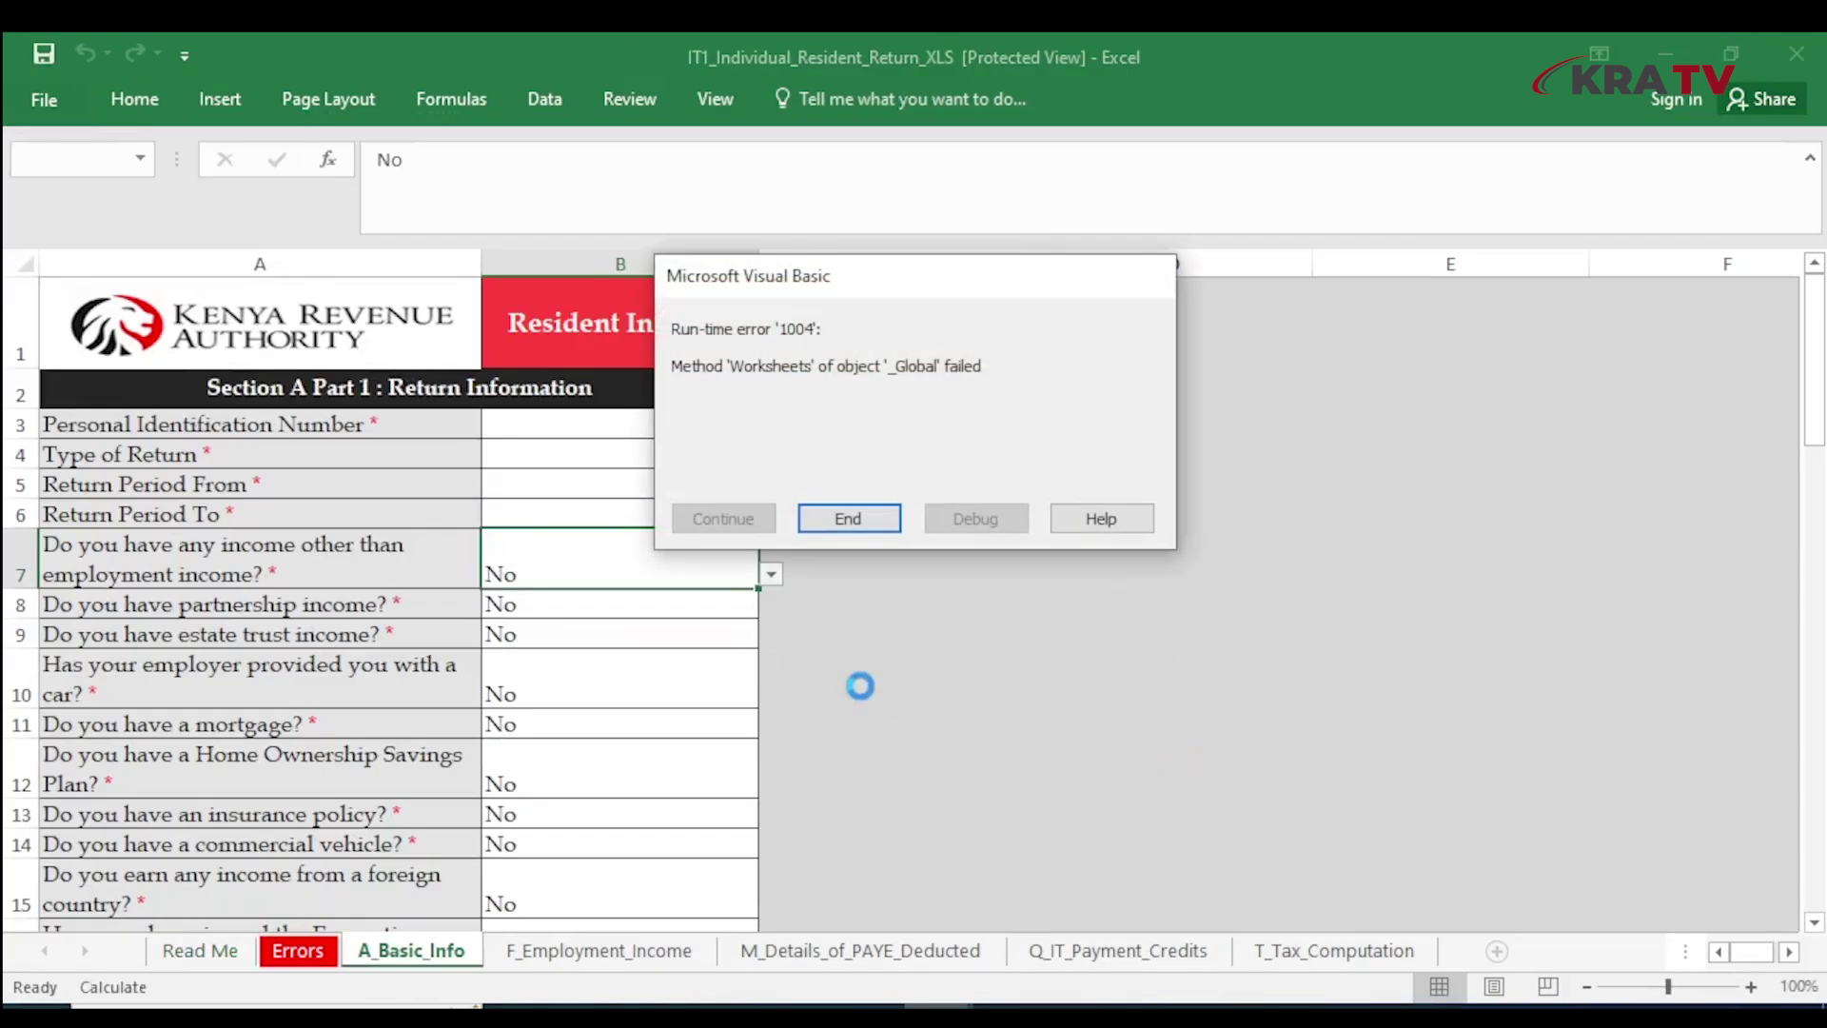
click(846, 520)
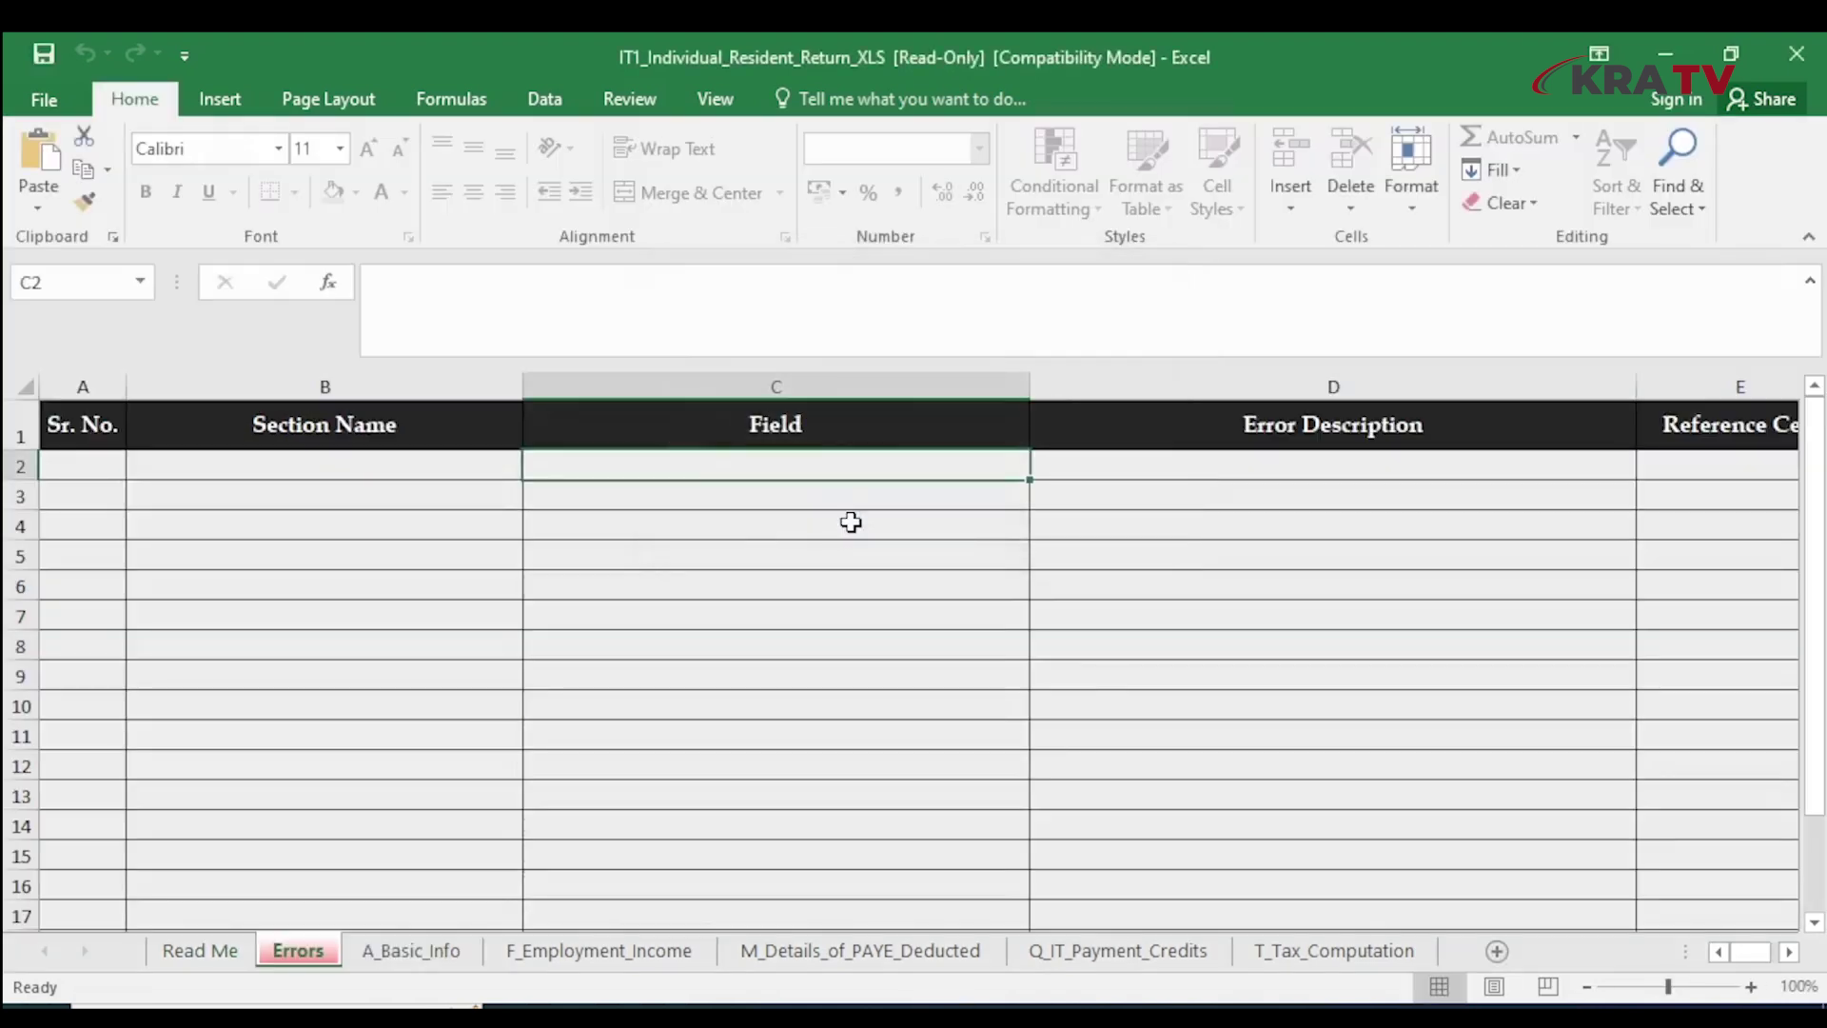
Save the form to Downloads as IT1_Individual_Resident_Return_XLS 1 and reopen that copy
click(42, 97)
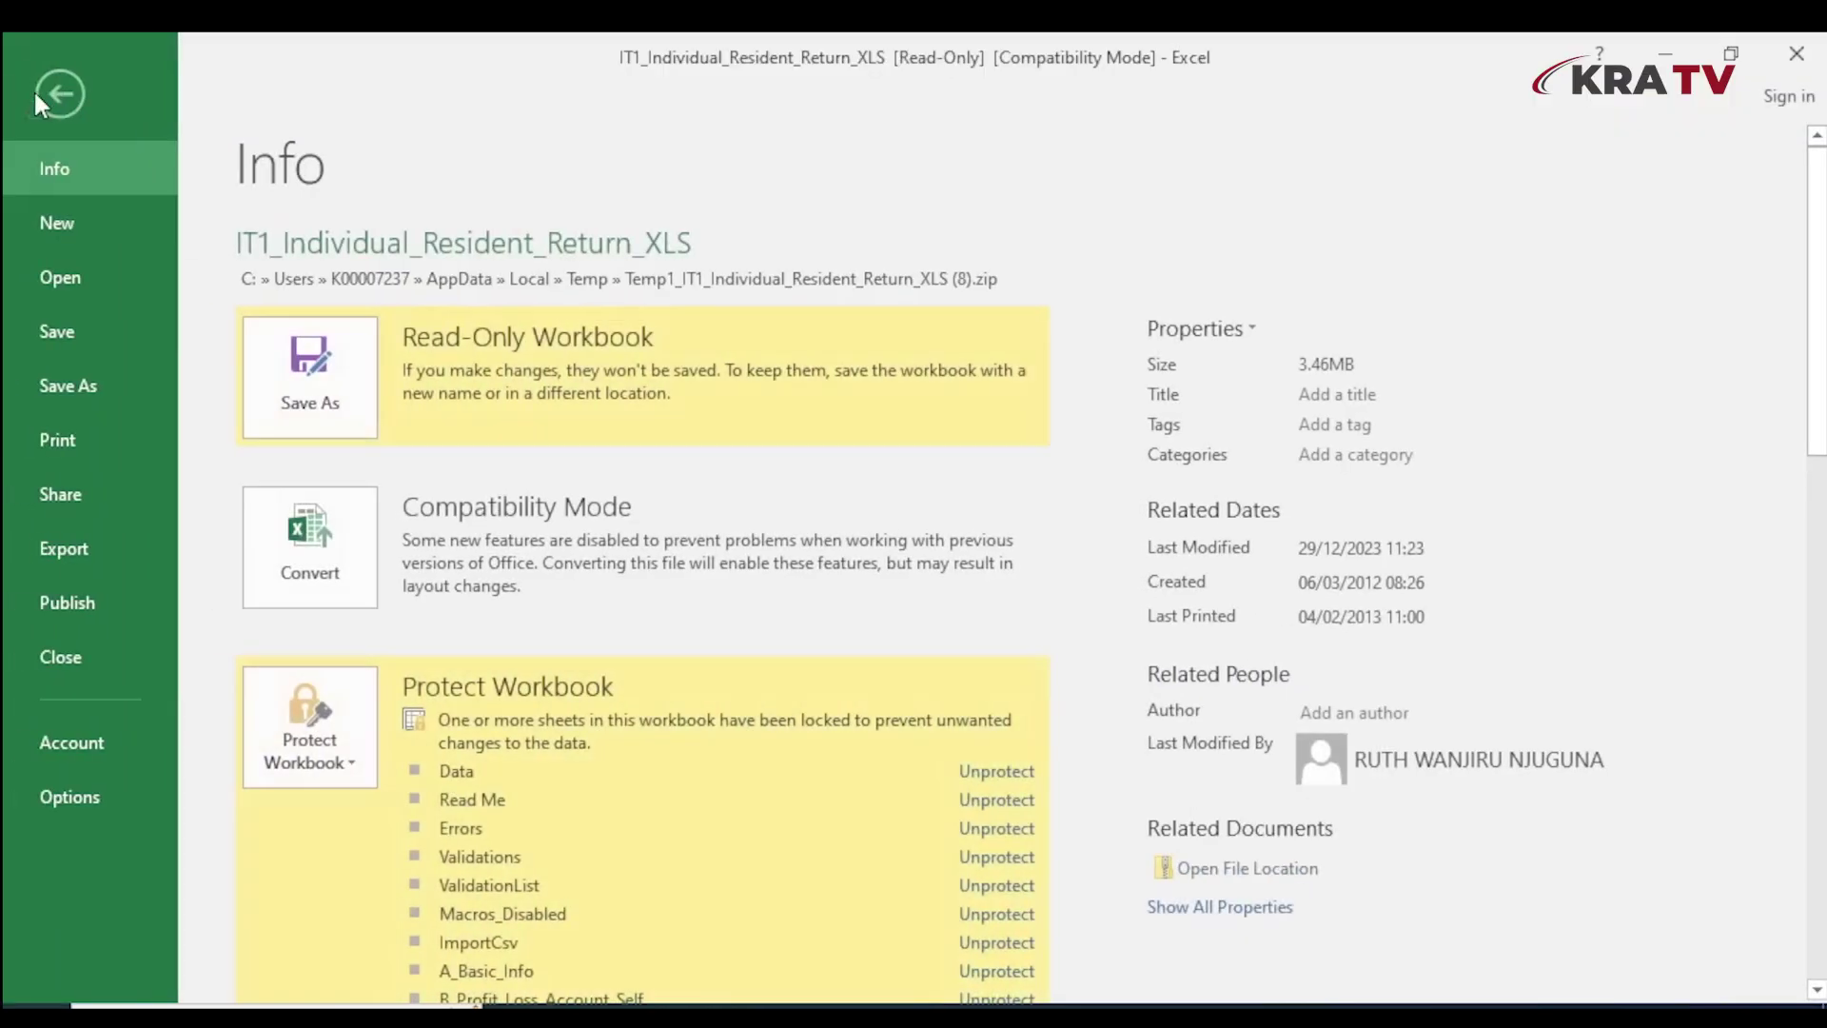
click(69, 381)
click(805, 373)
click(269, 520)
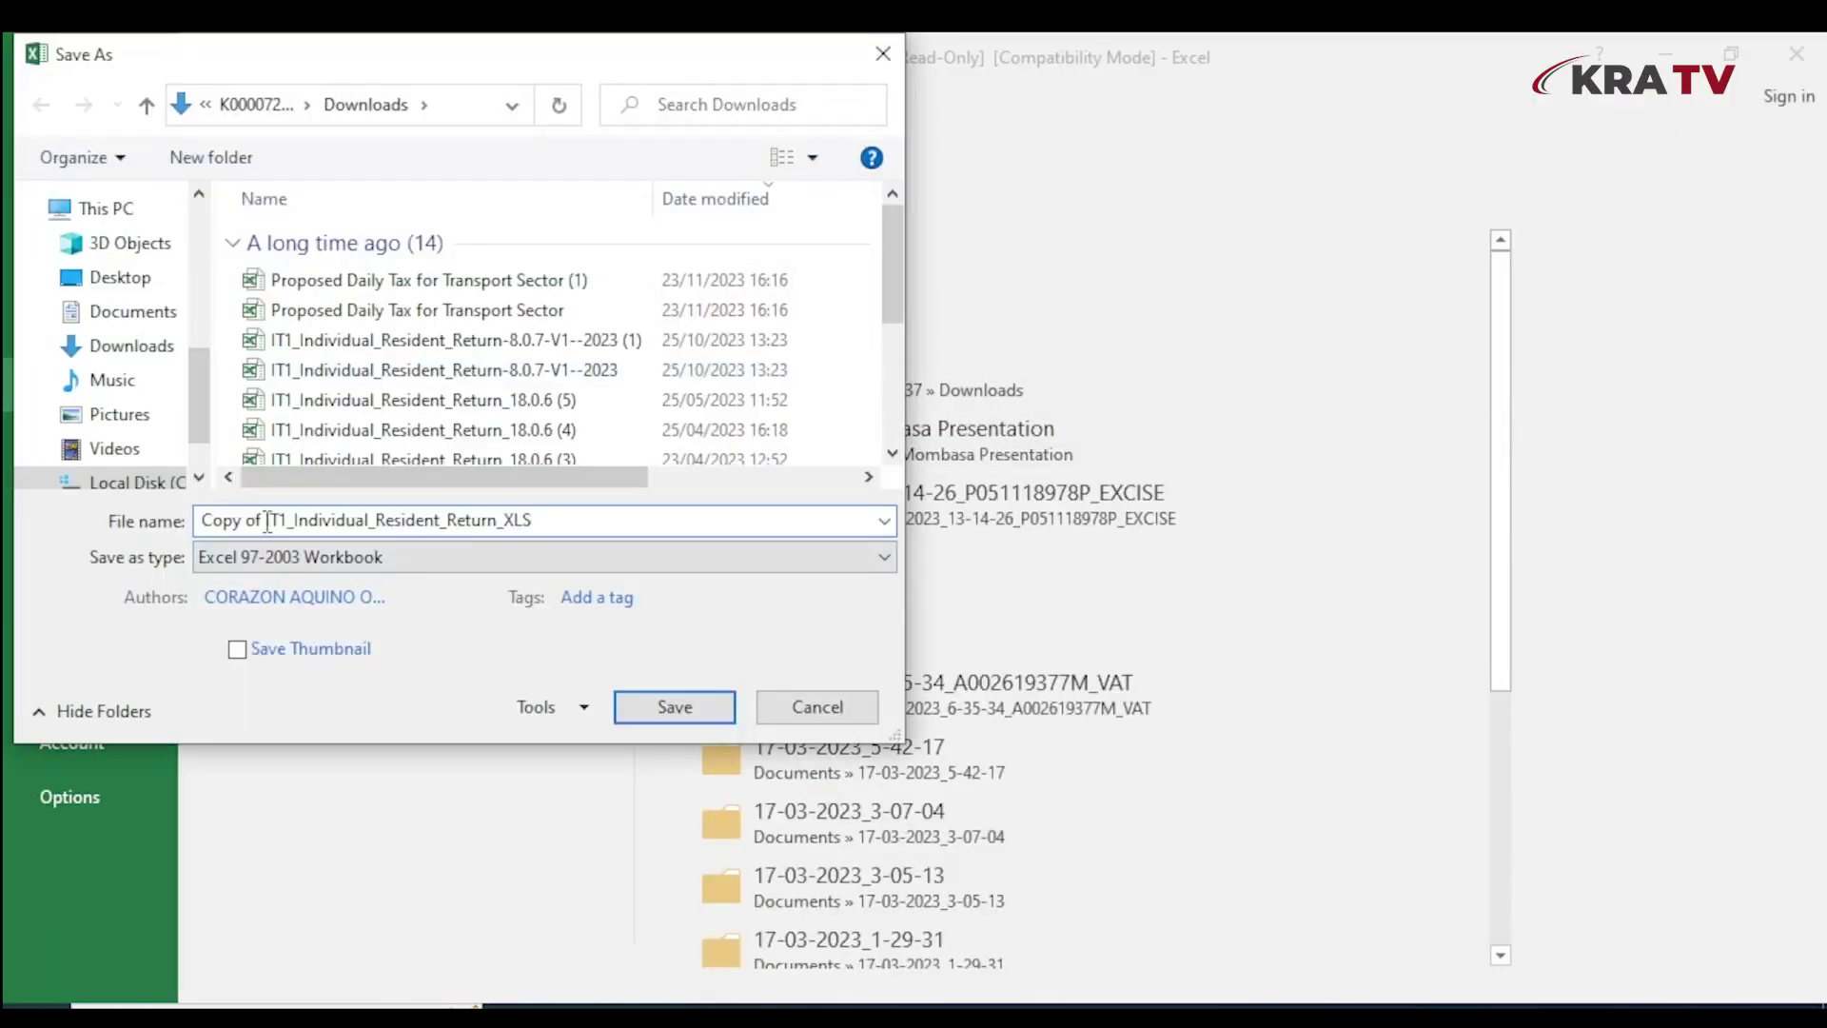
key(BackSpace)
key(BackSpace)
key(BackSpace)
key(BackSpace)
key(BackSpace)
key(BackSpace)
key(BackSpace)
key(BackSpace)
click(510, 521)
text(1)
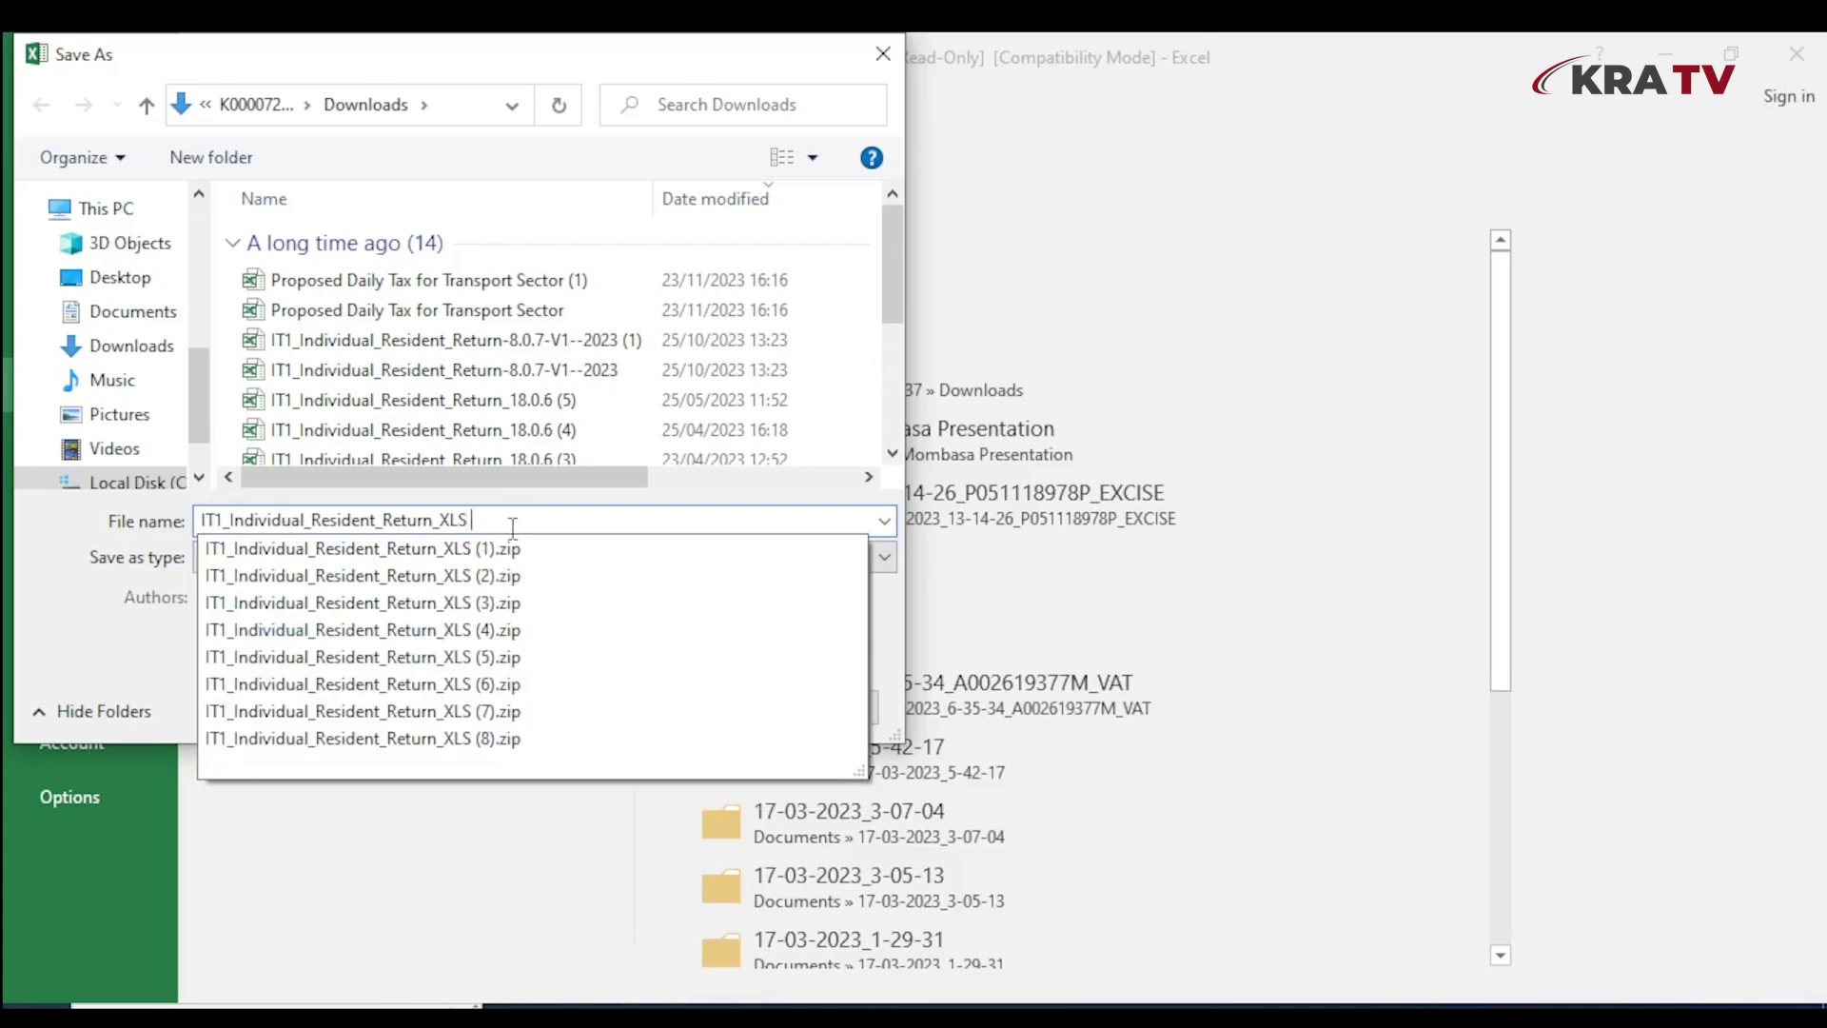
click(690, 705)
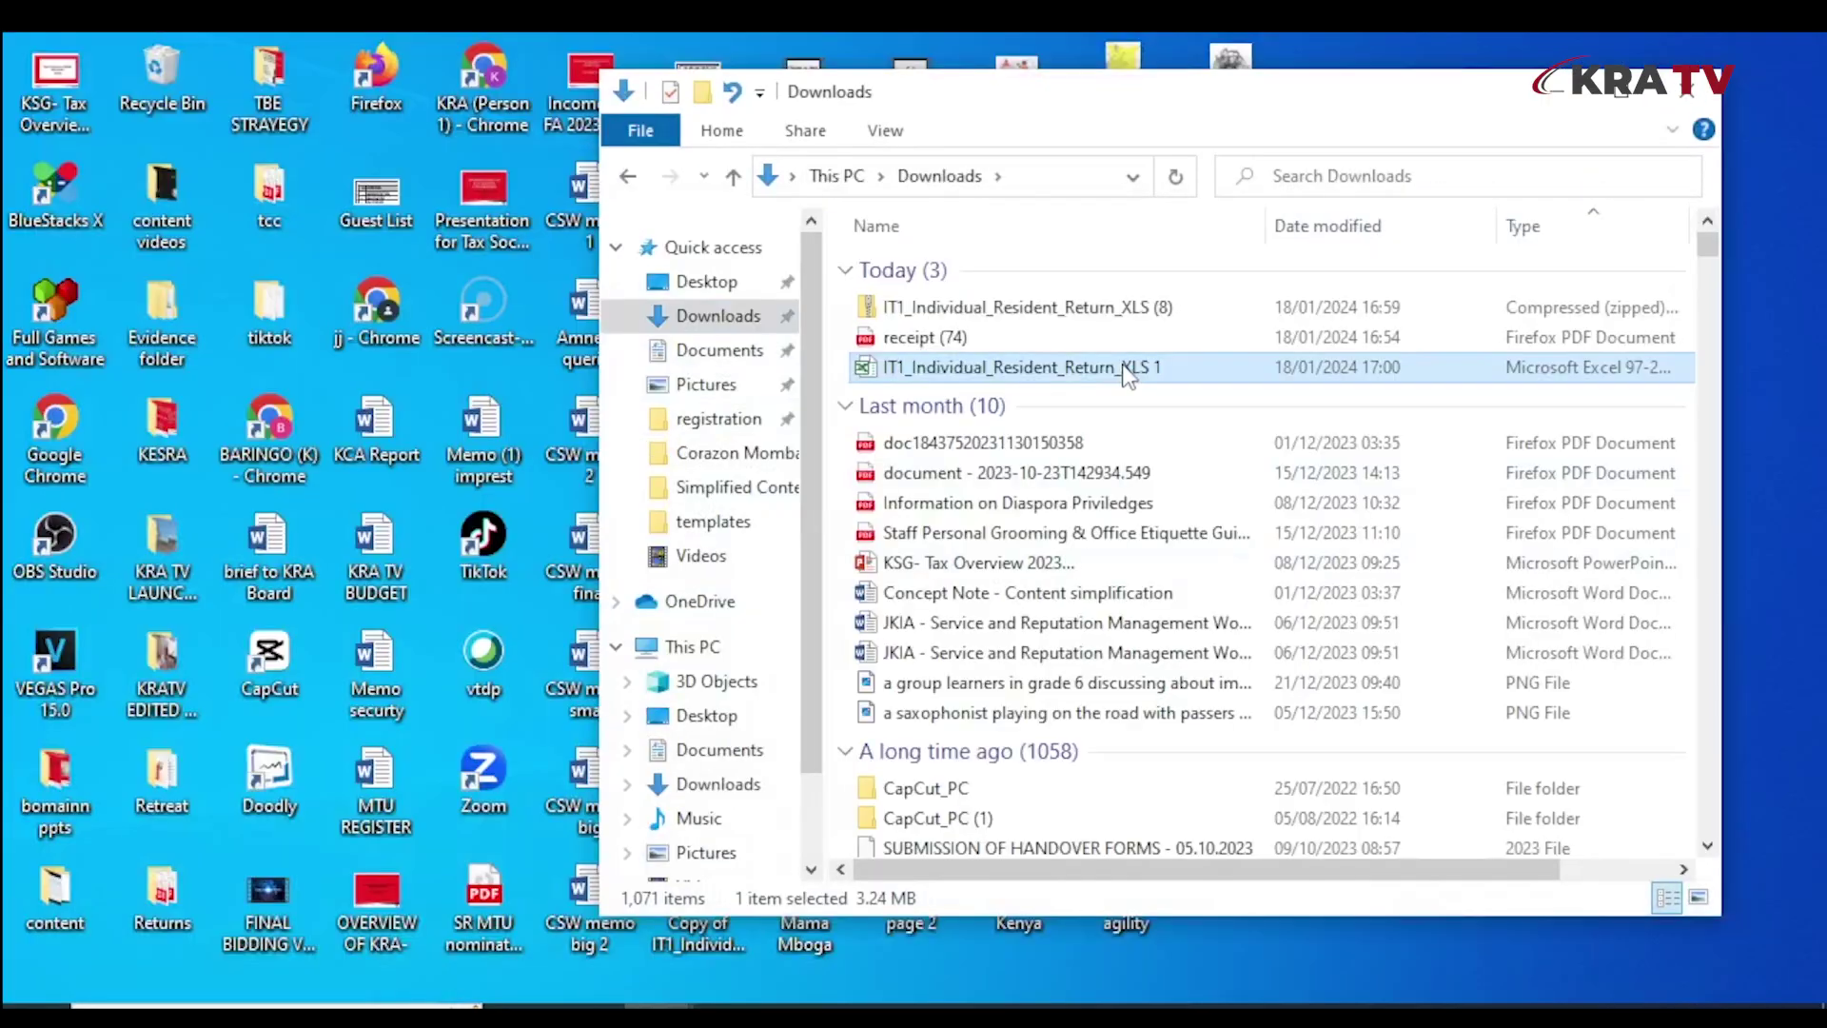
double_click(1125, 371)
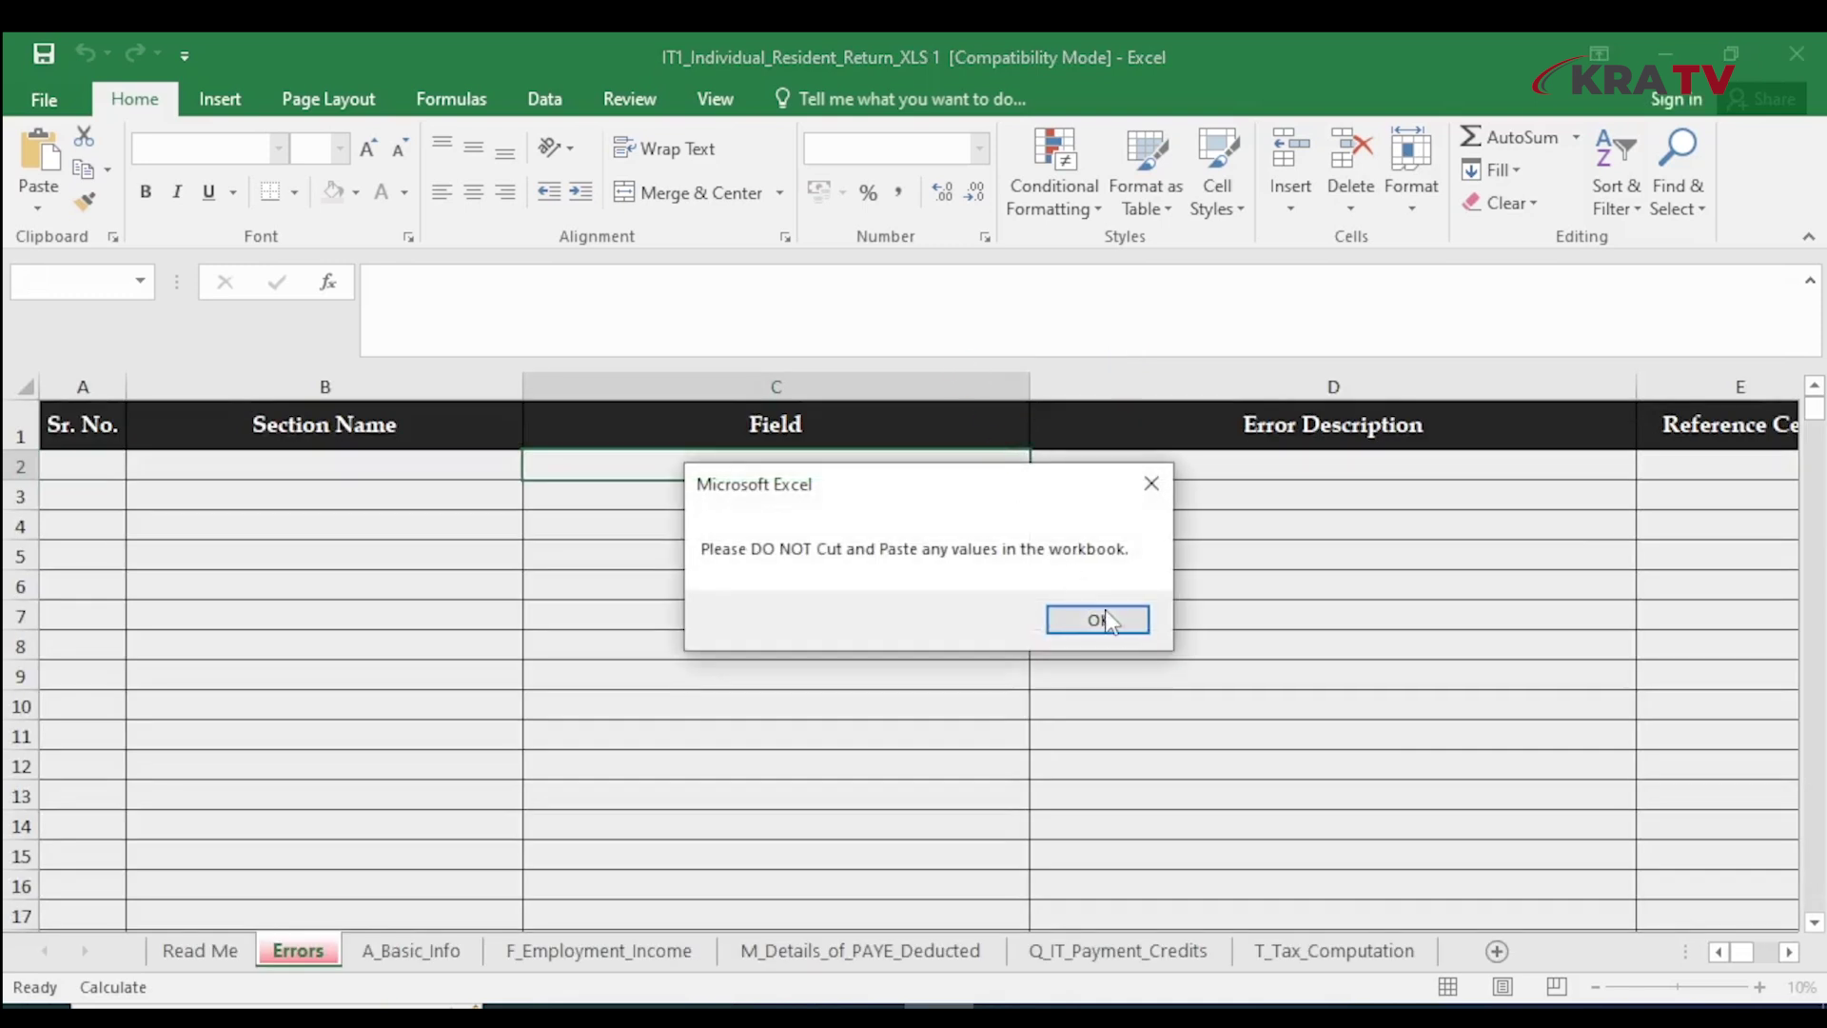
Paste the taxpayer PIN into B3 and set the Type of Return to Original
click(1098, 619)
click(513, 303)
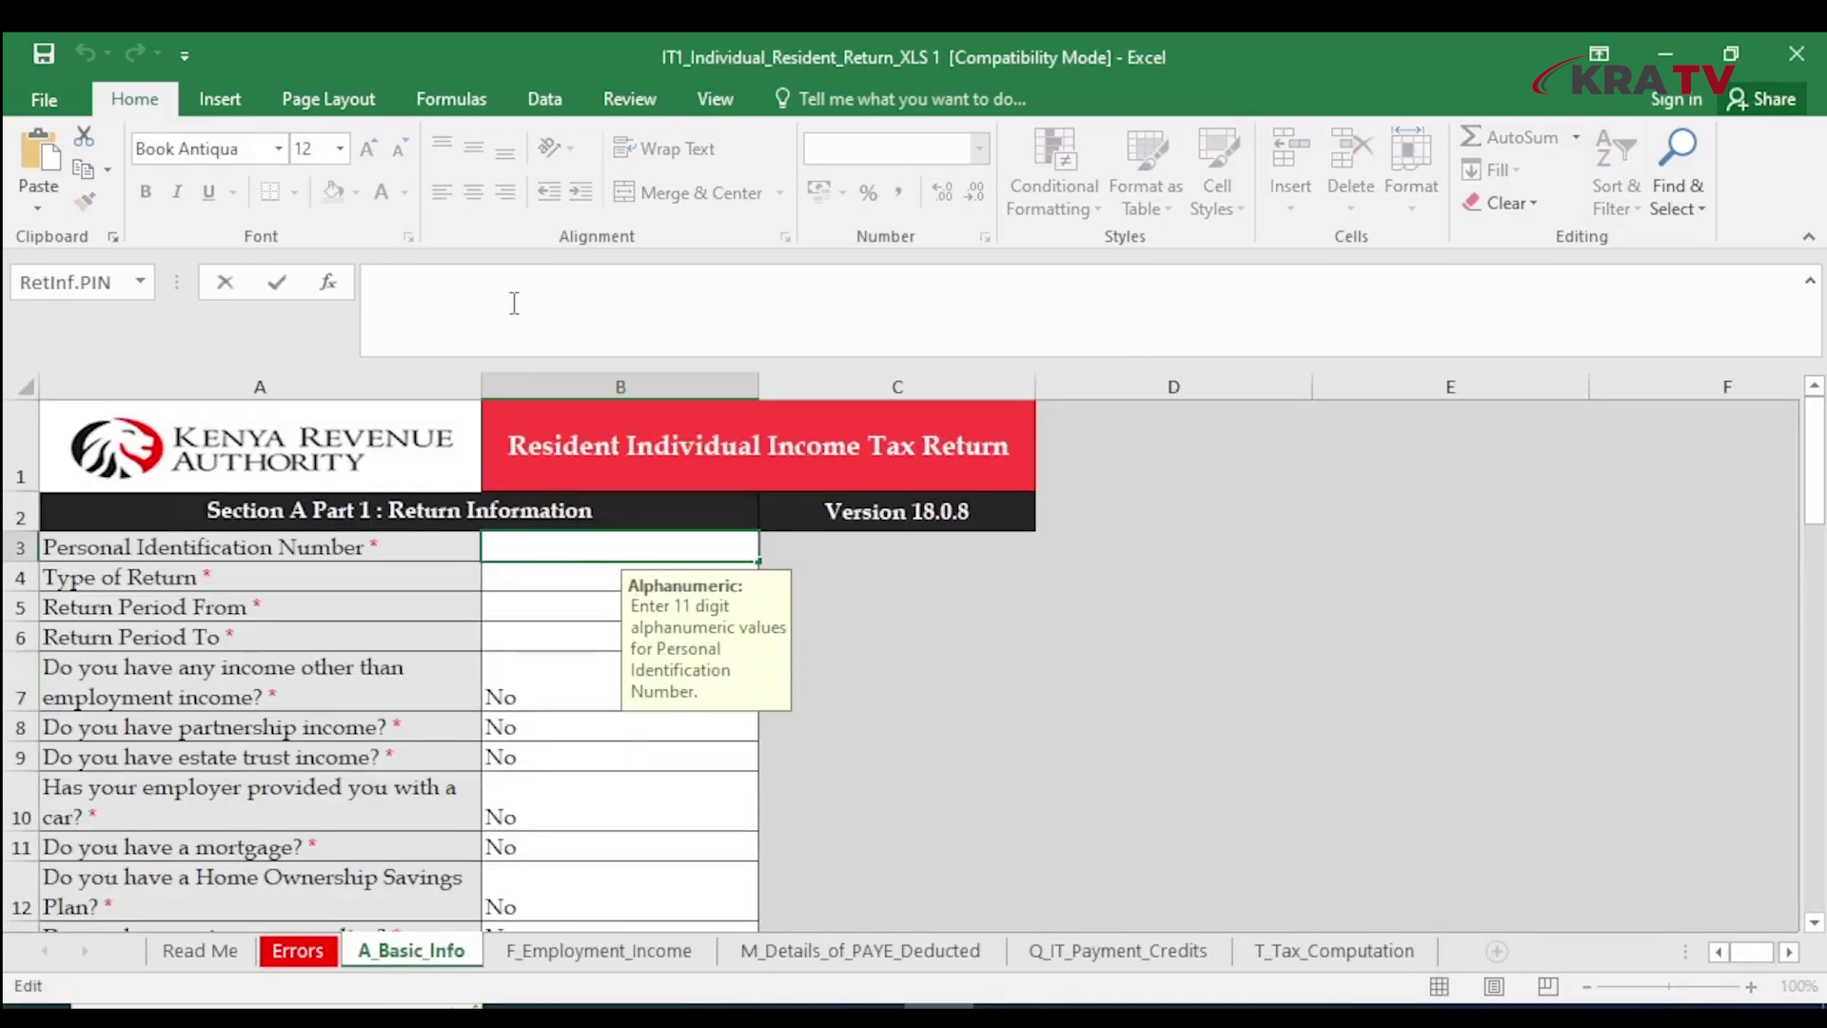
key(ctrl+v)
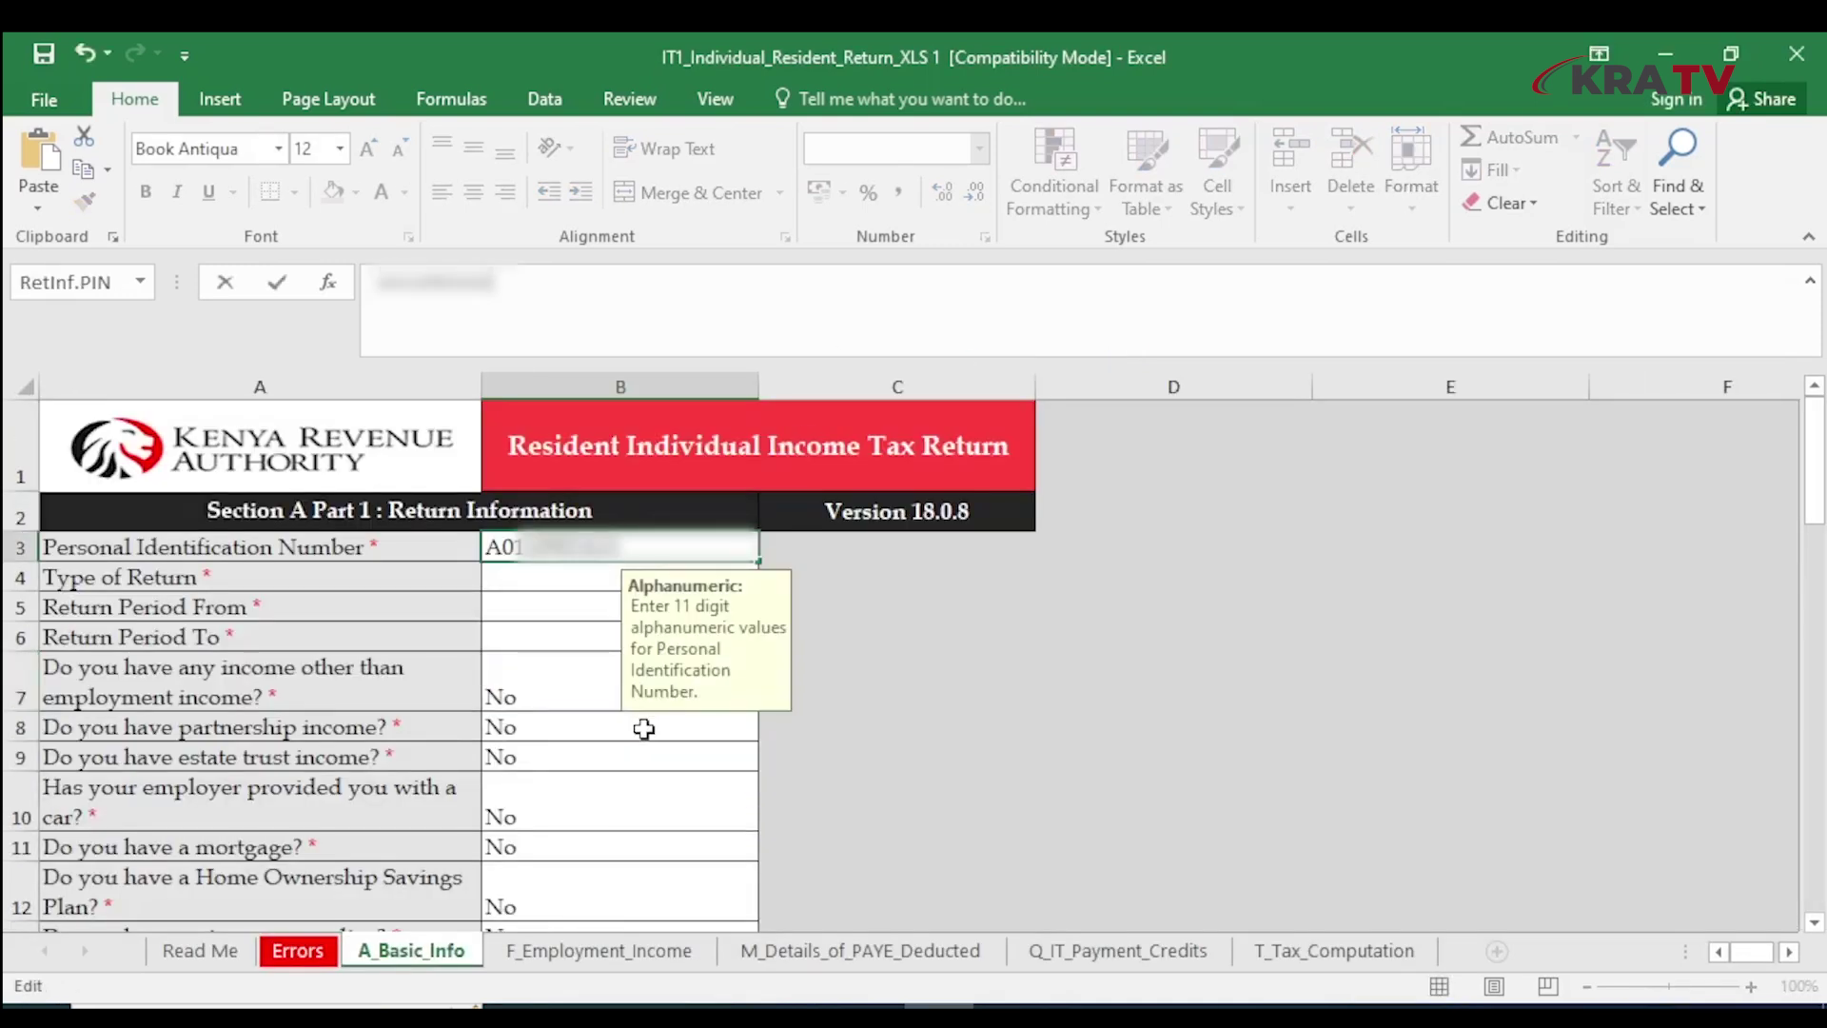
click(616, 596)
click(771, 577)
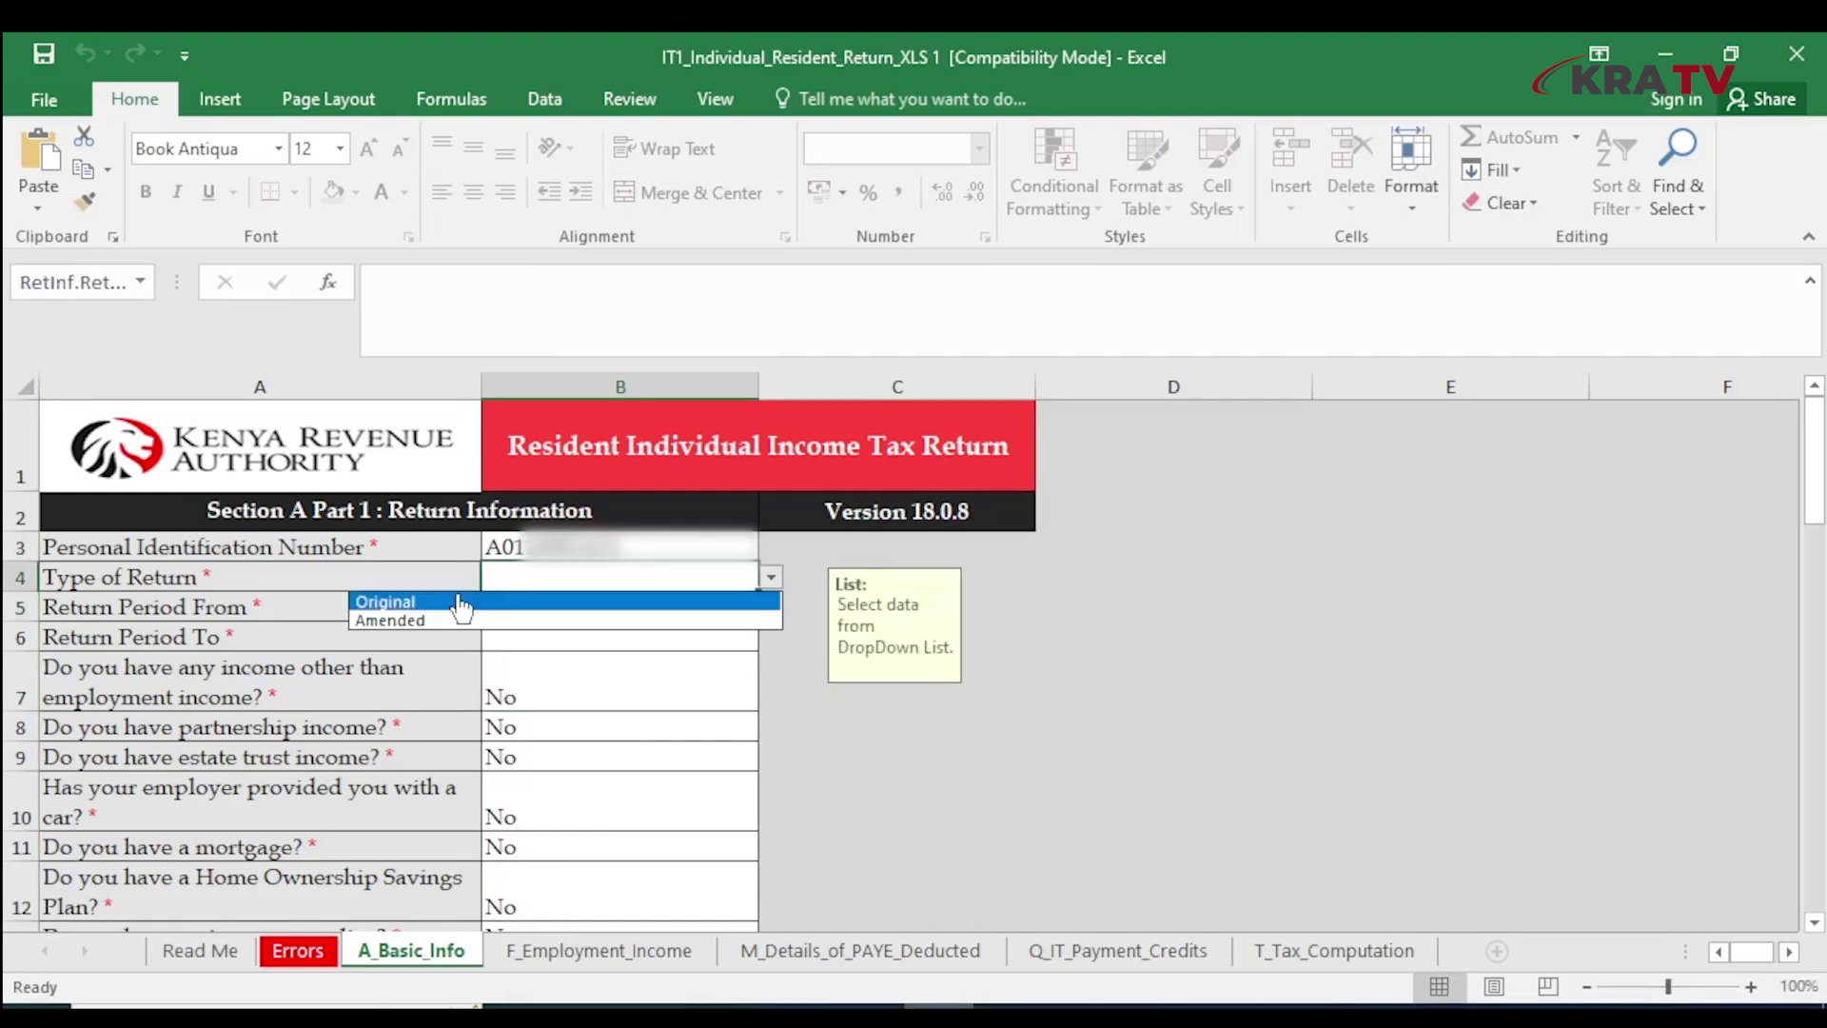
click(439, 599)
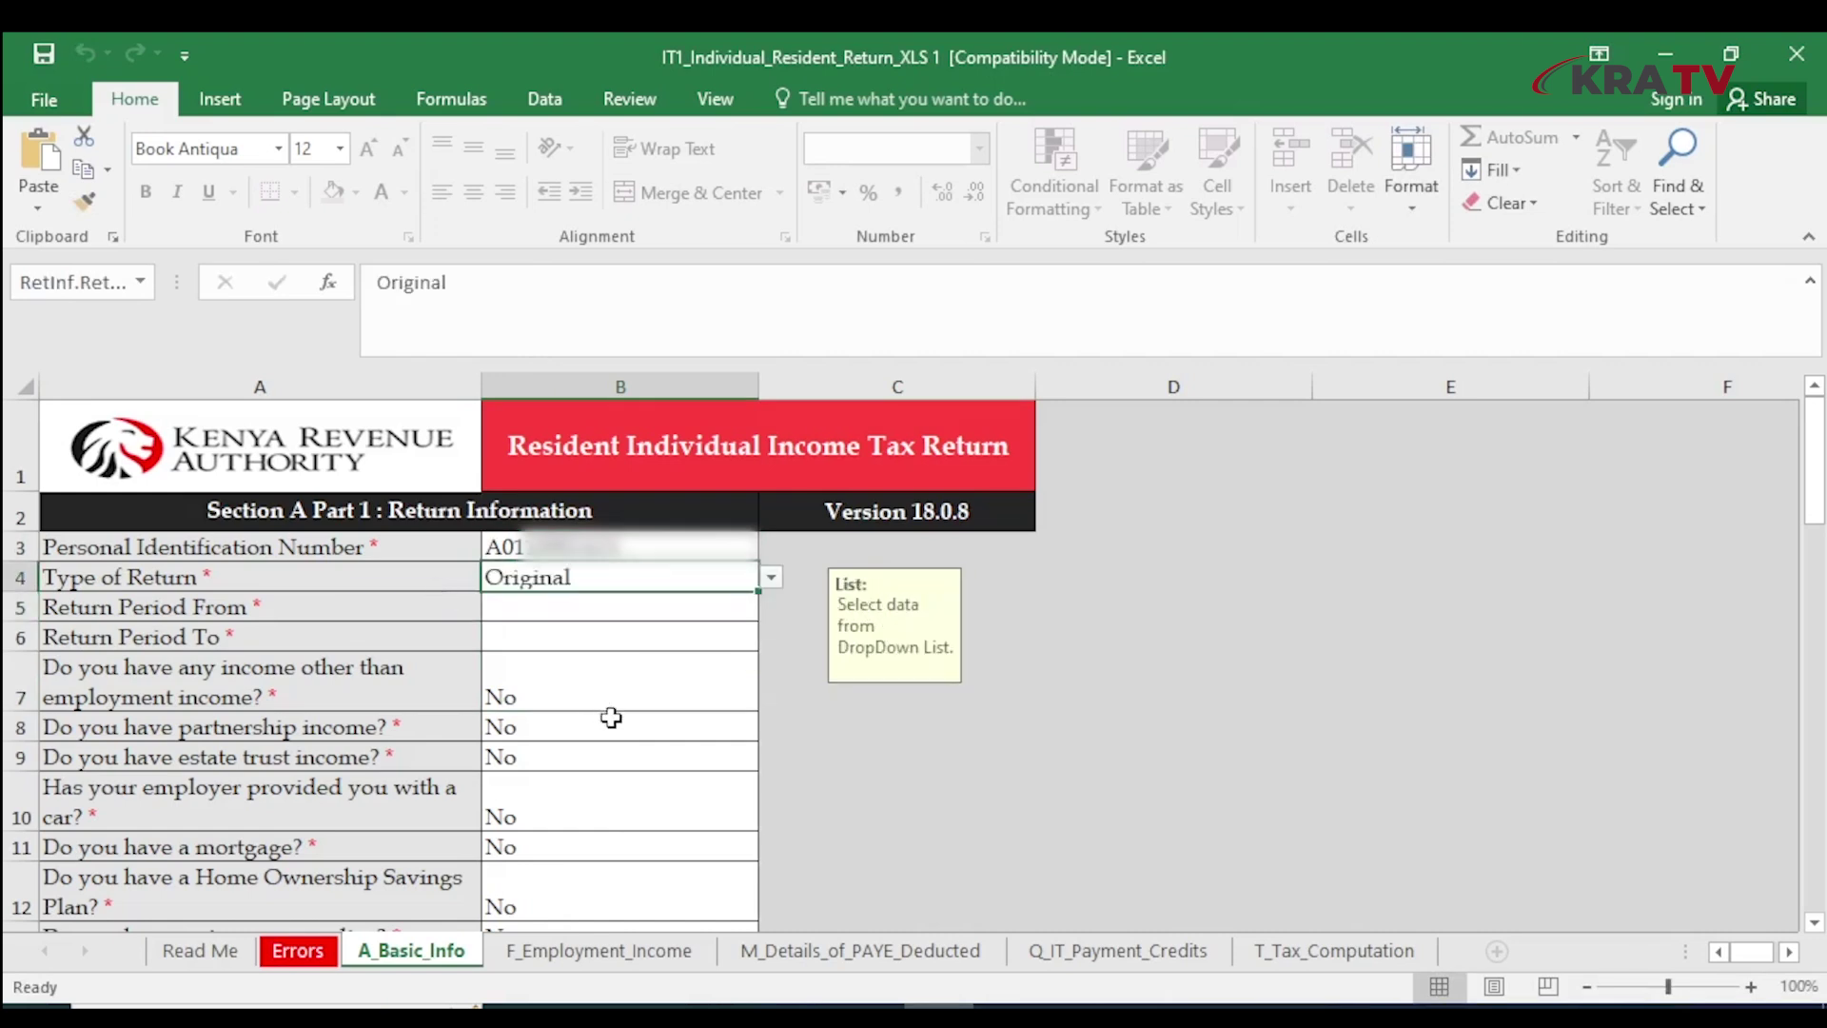
Set the return period from 01/01/2023 to 31/12/2023
click(650, 605)
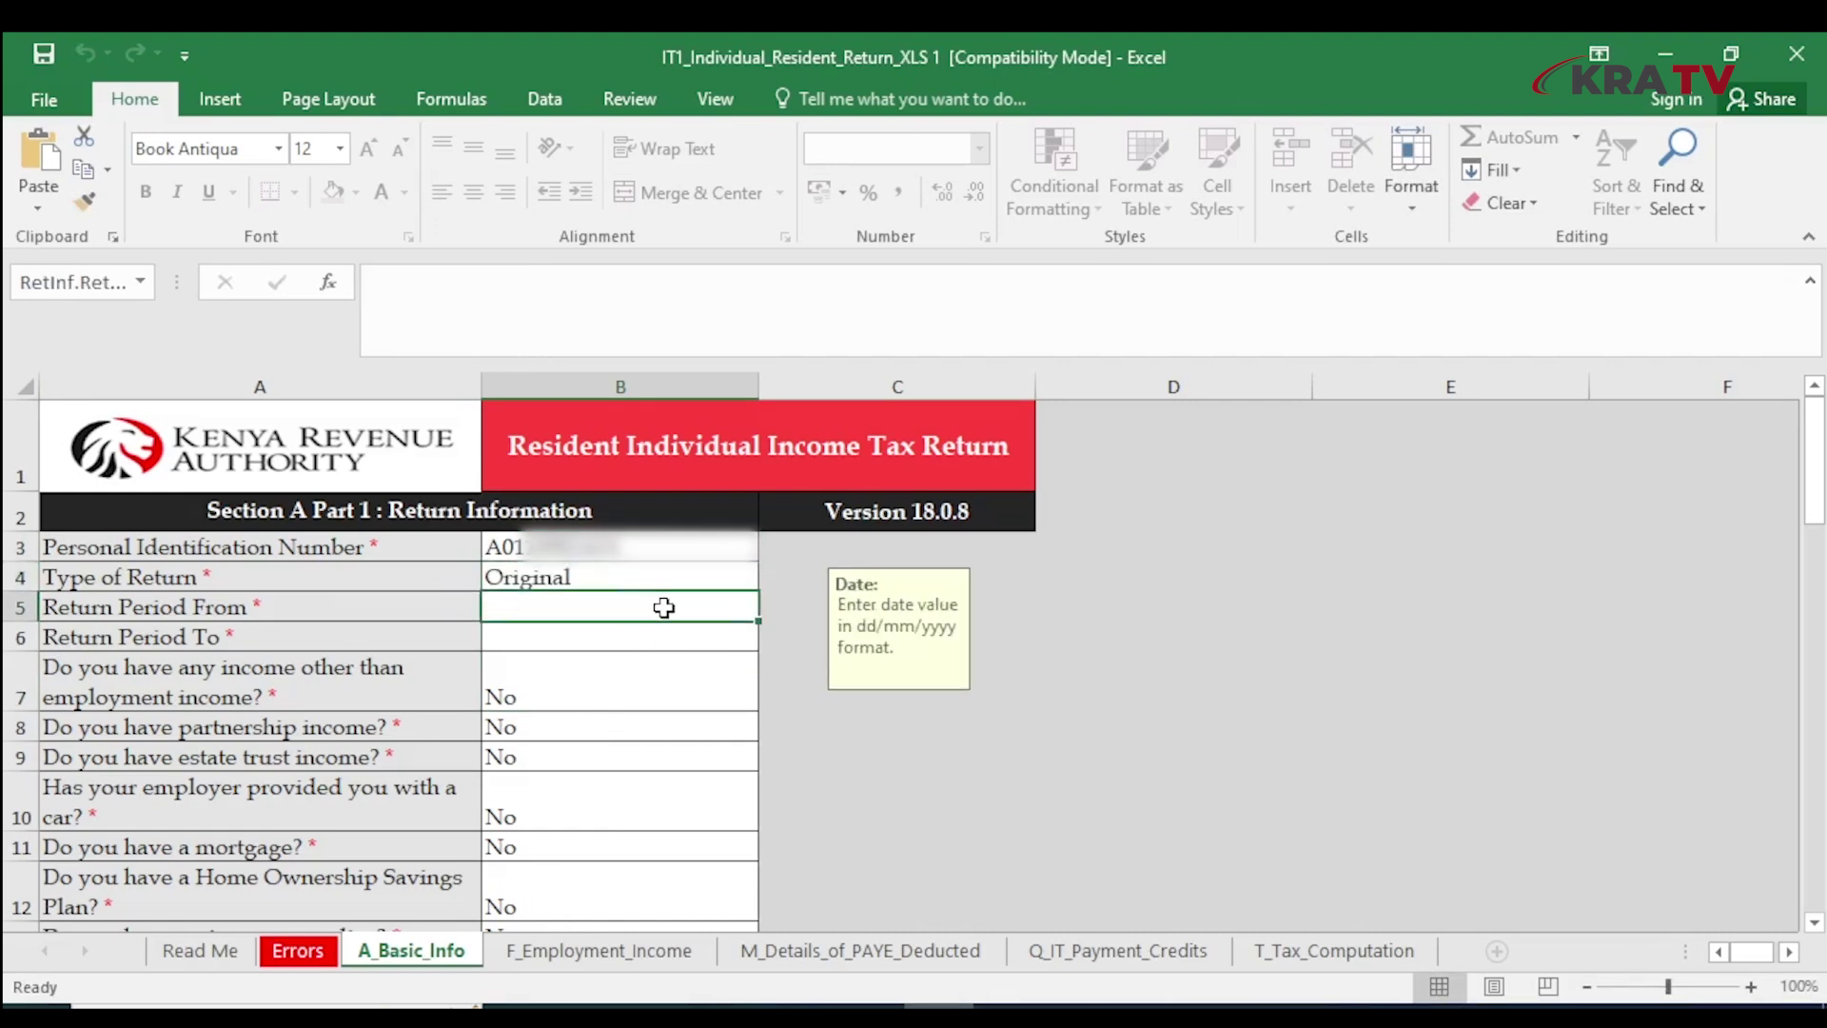
text(01/0)
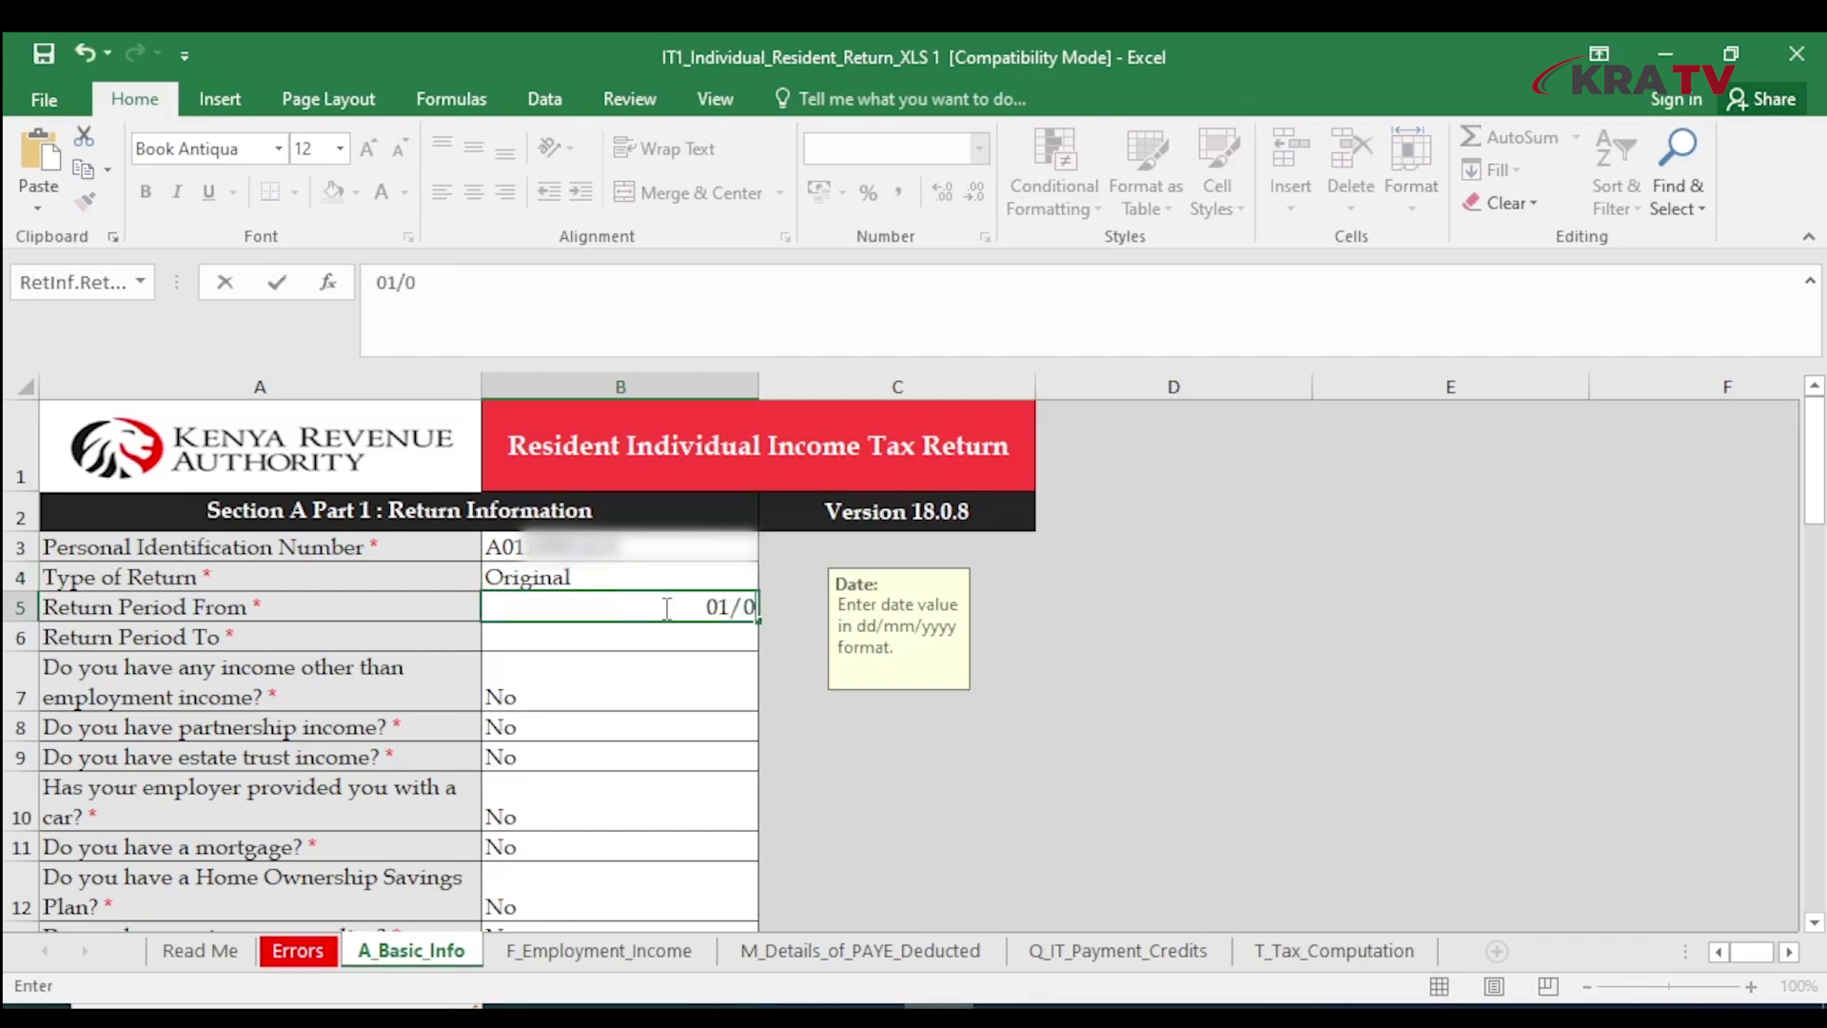
text(1/2023)
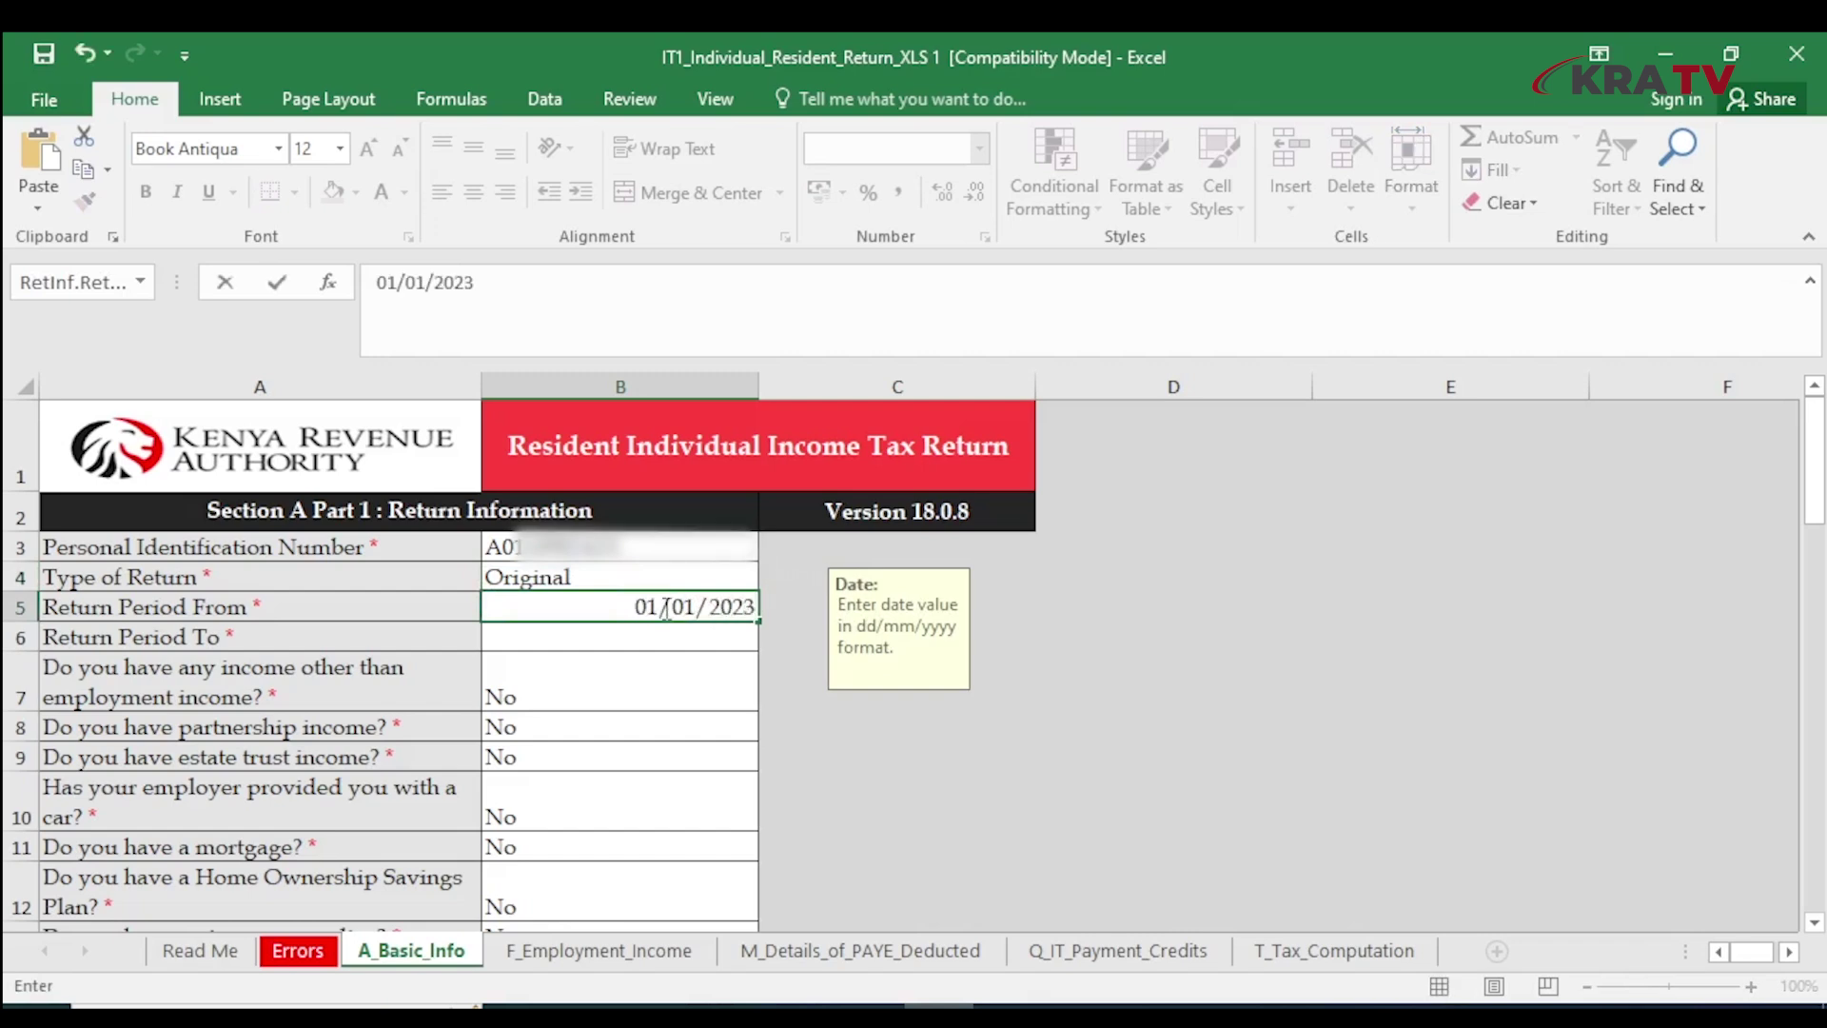
click(576, 636)
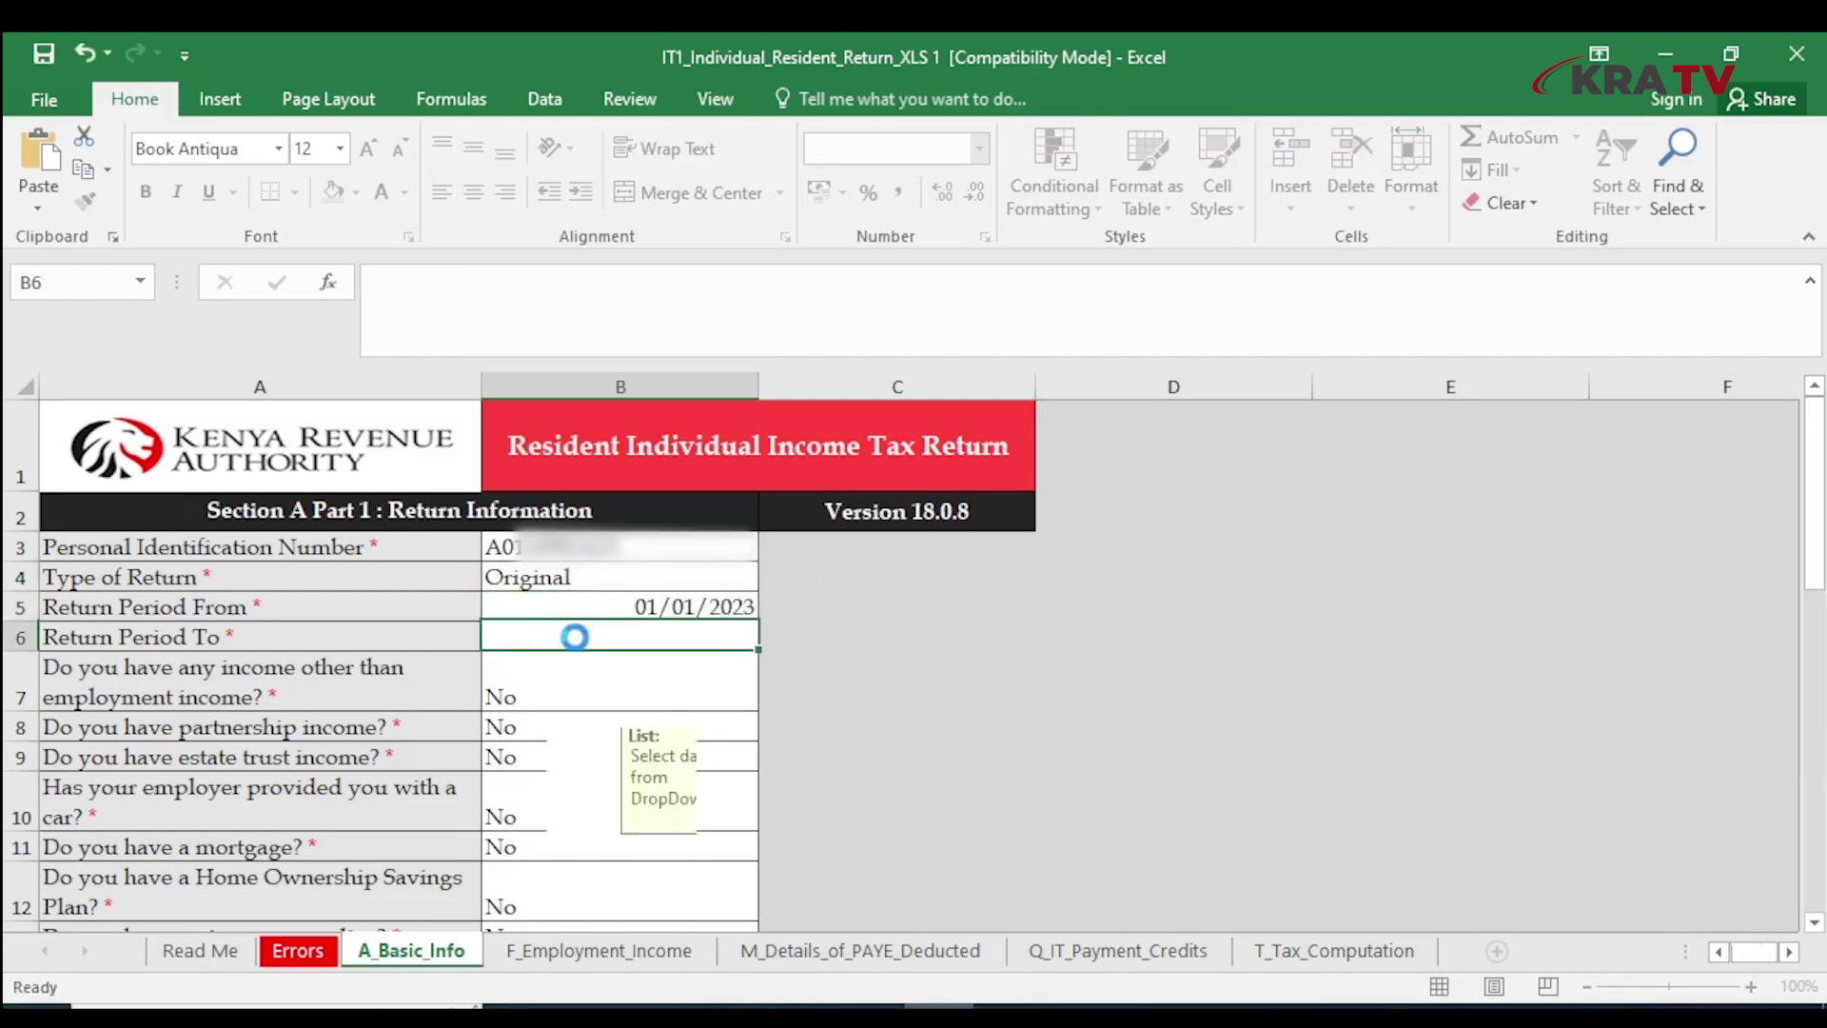
text(31)
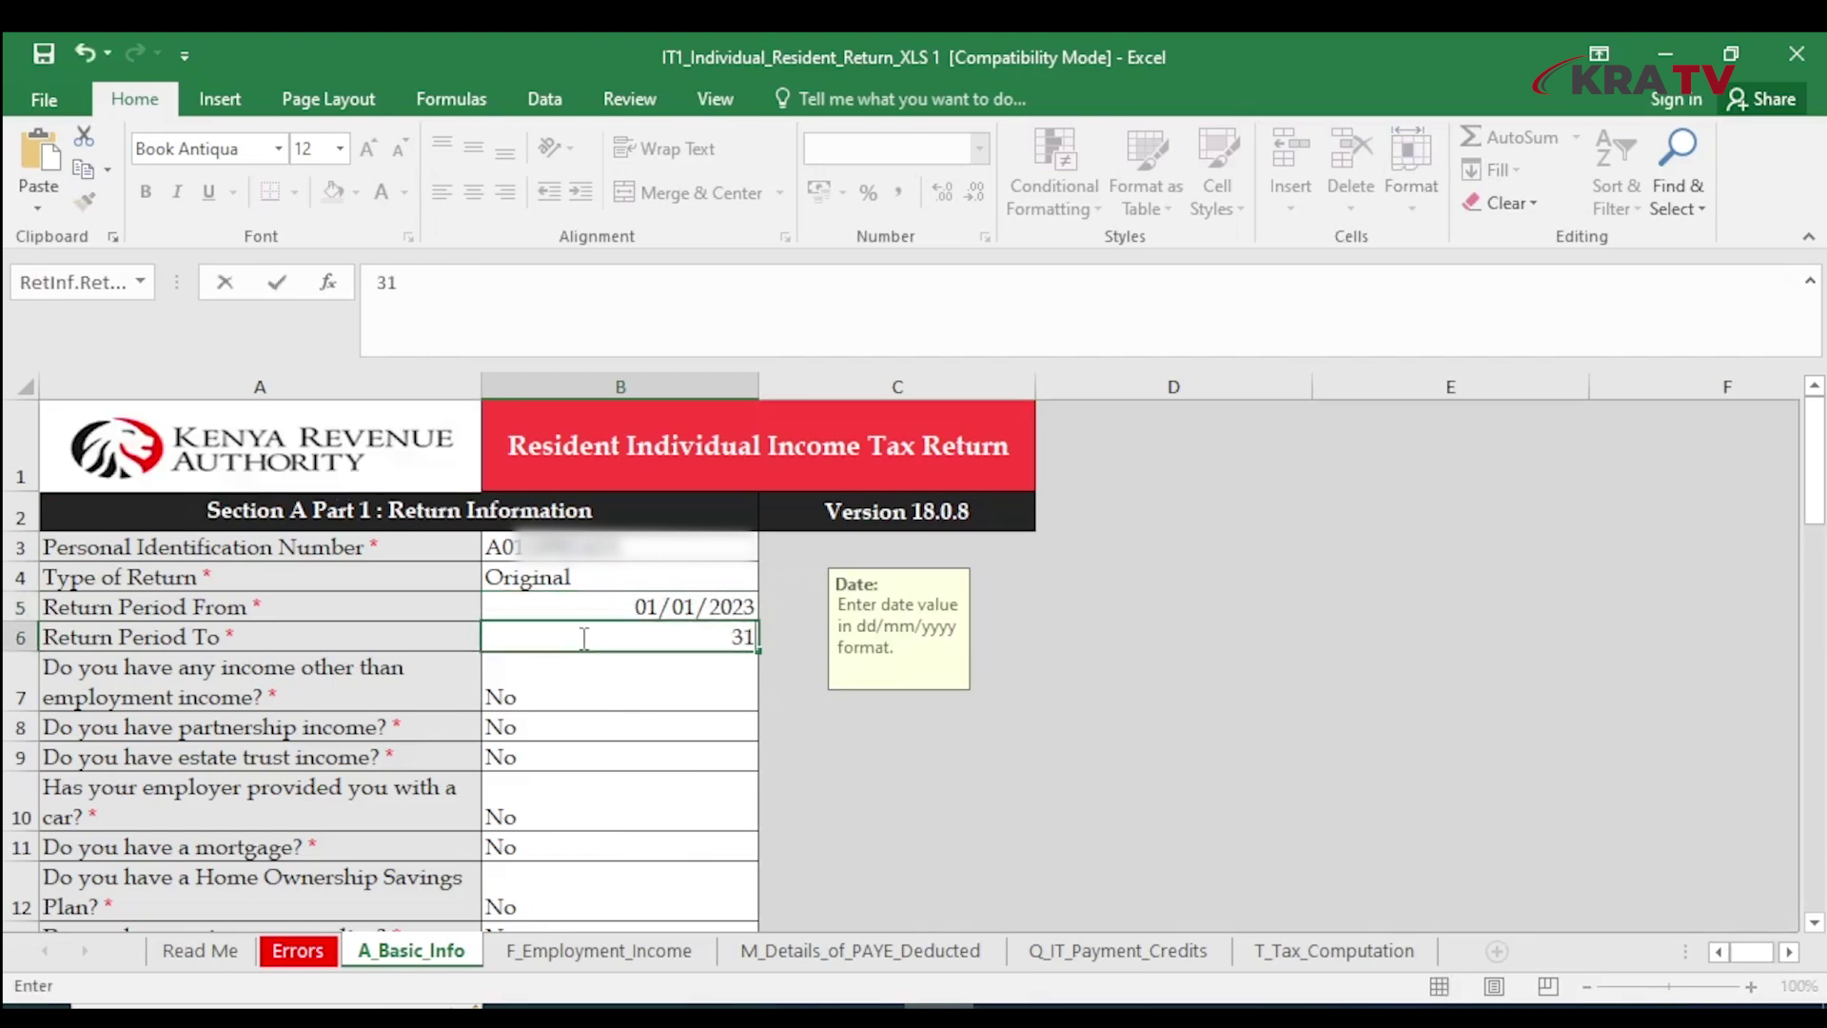
text(/12/20)
text(23)
key(Return)
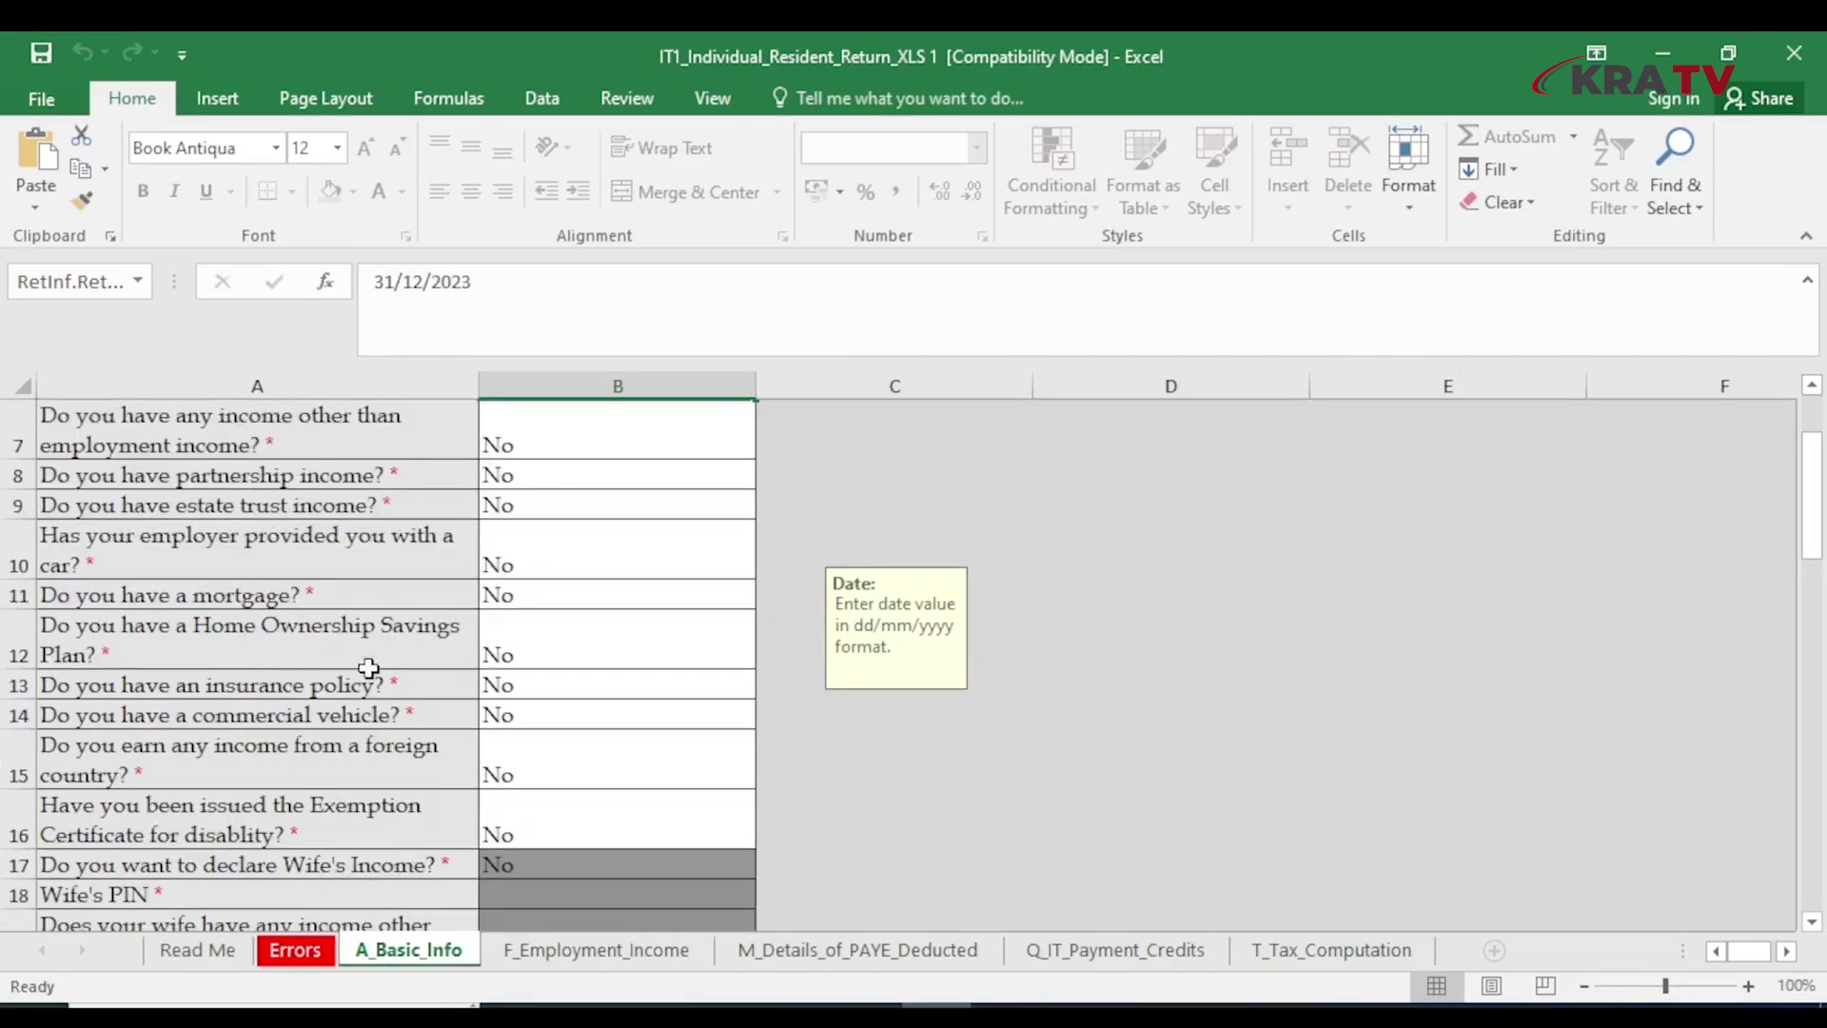
Answer Yes to the insurance policy question in B13 and Yes to the mortgage question
click(573, 681)
key(alt+Down)
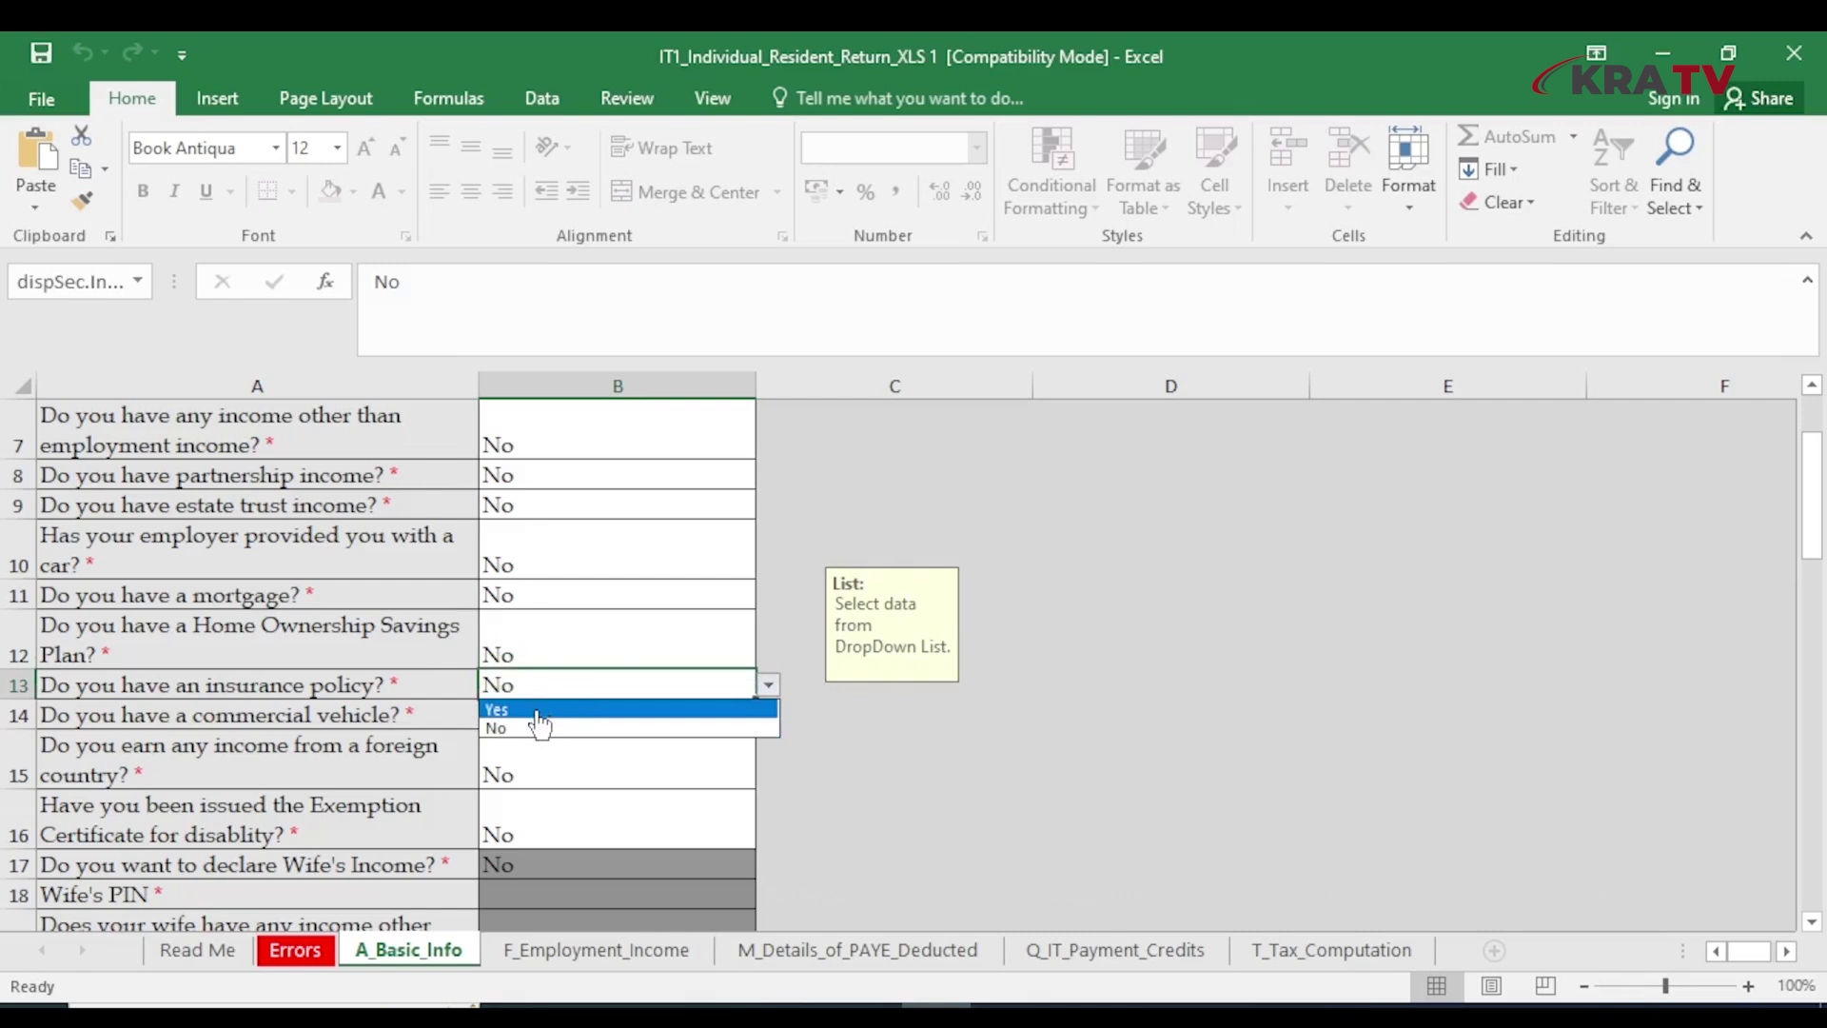
click(538, 712)
click(556, 599)
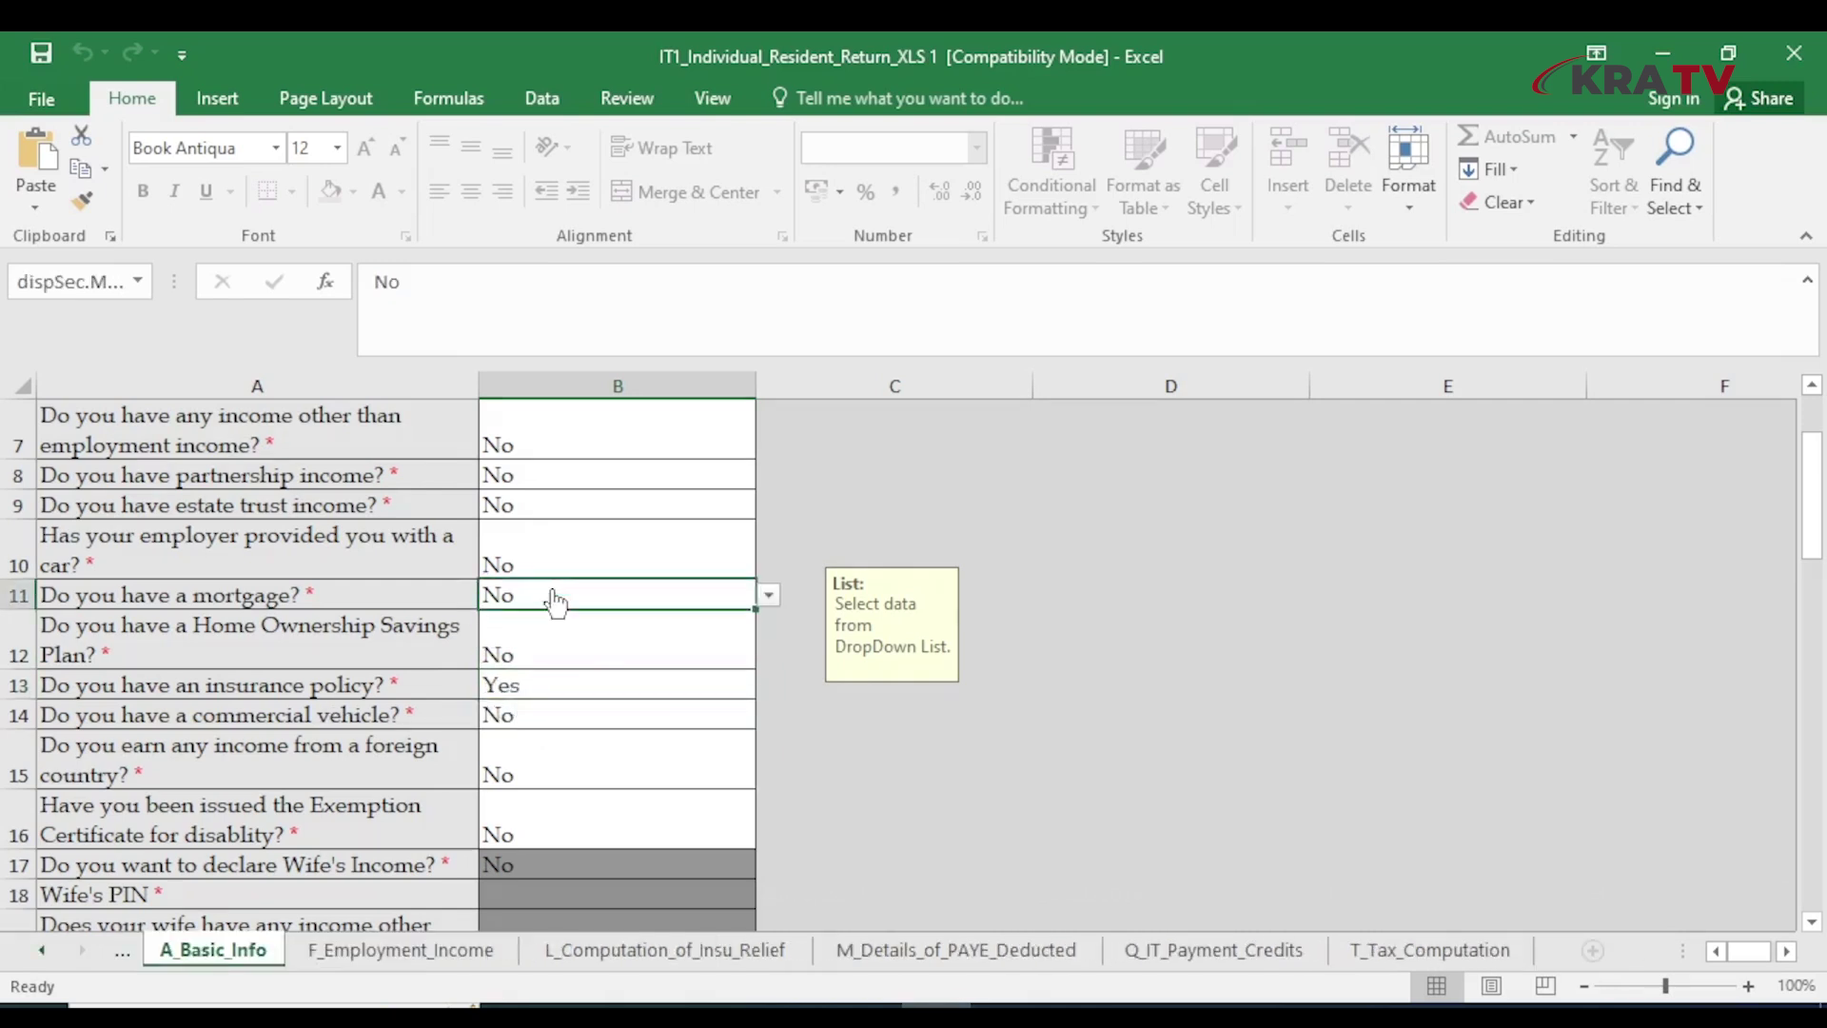
key(alt+Down)
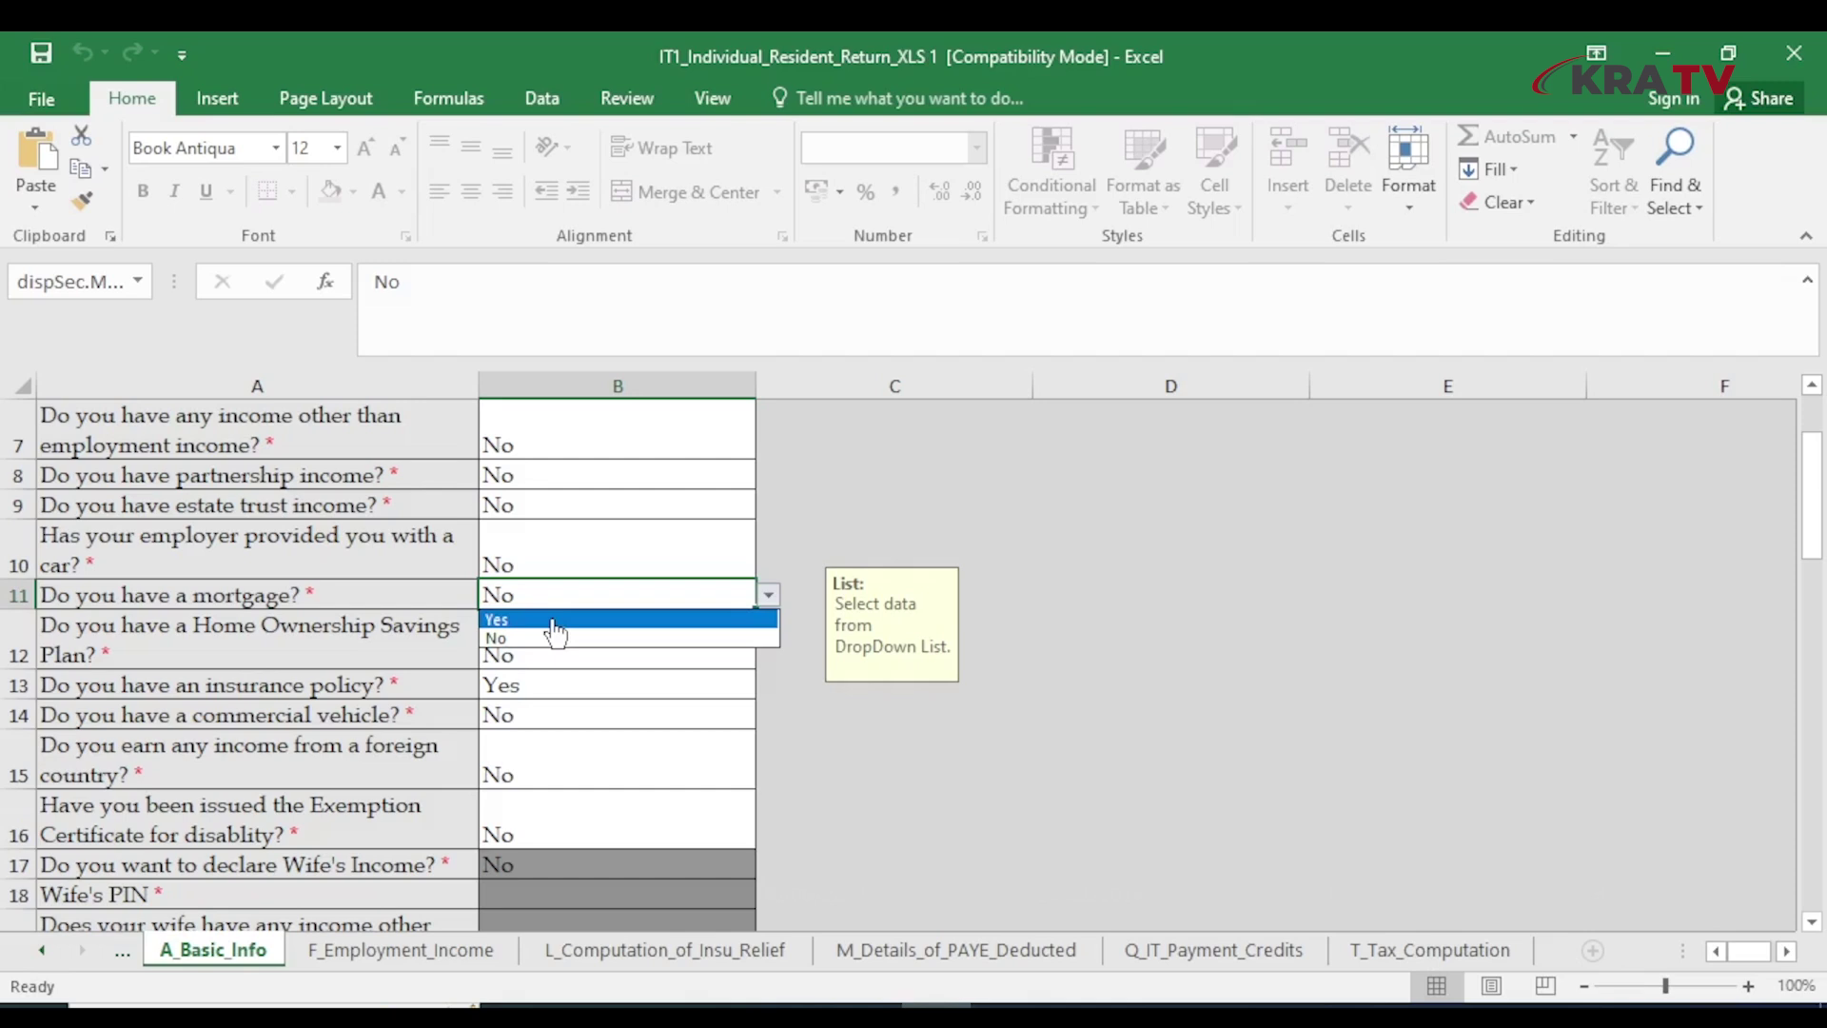
click(552, 621)
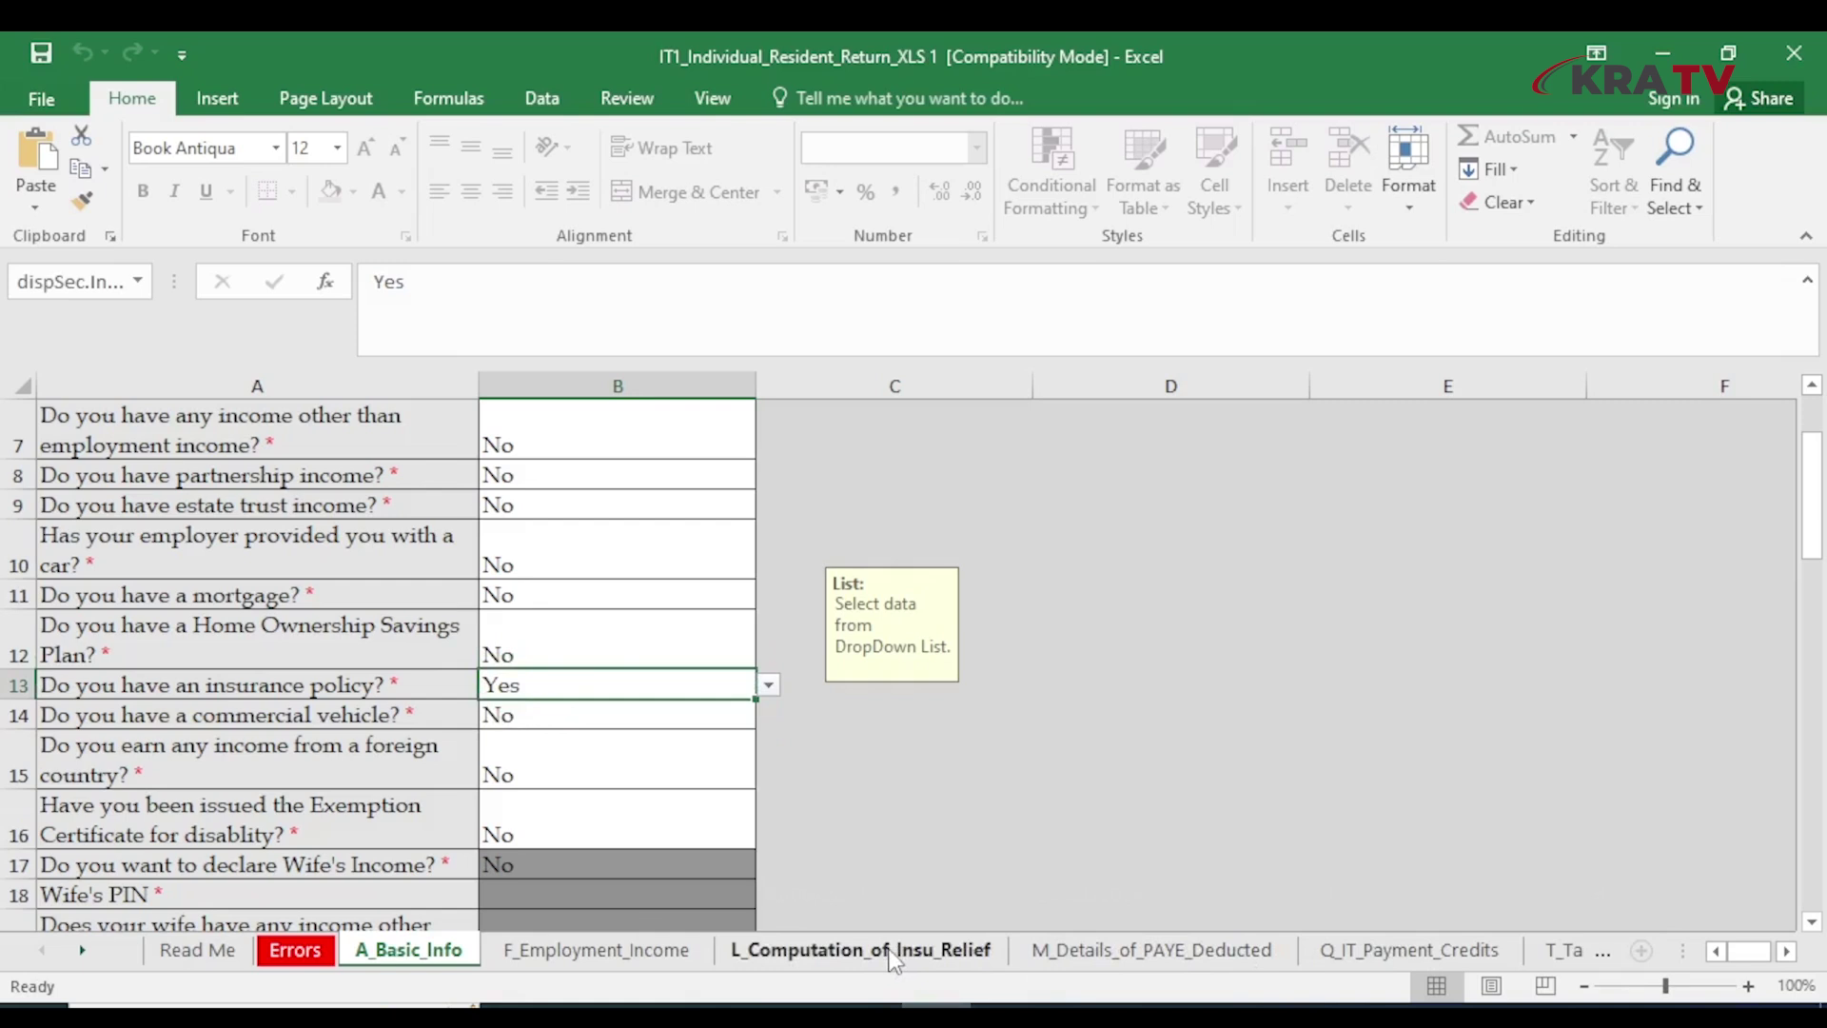
On the insurance relief sheet, enter the insurer PIN, NHIF, type Nhif, and the membership number
click(861, 949)
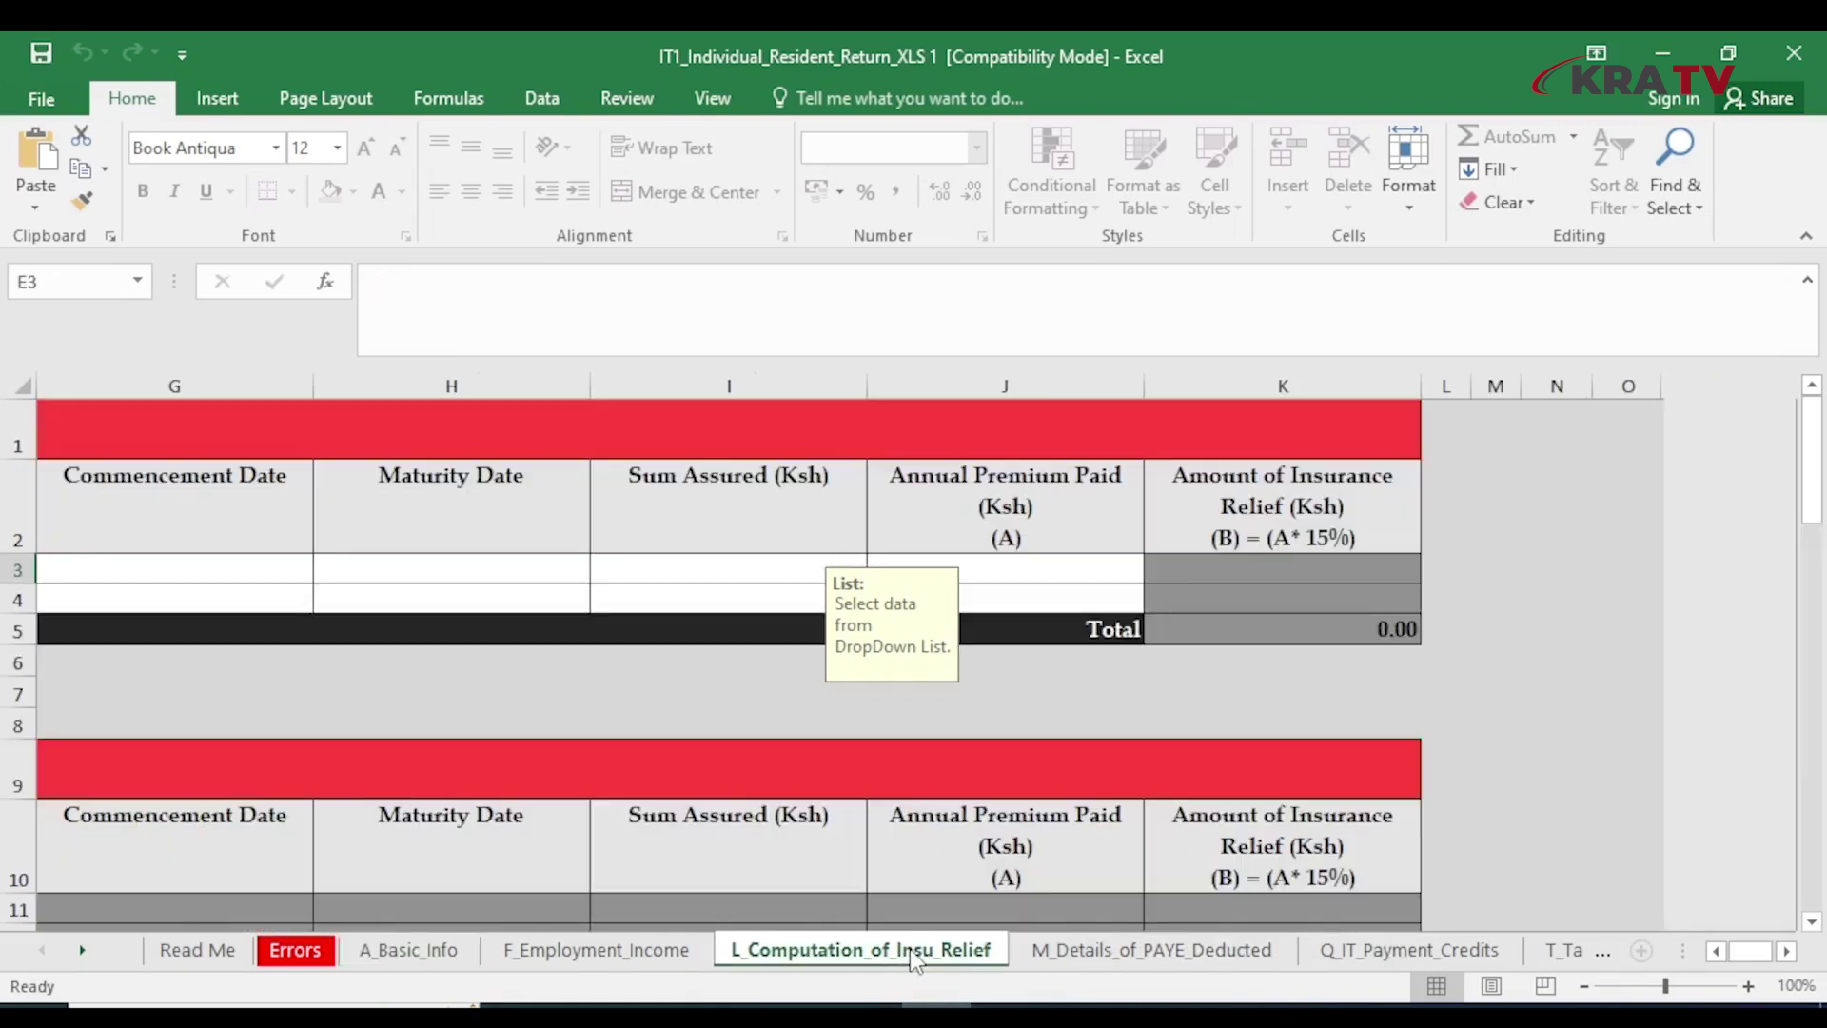
text(P051)
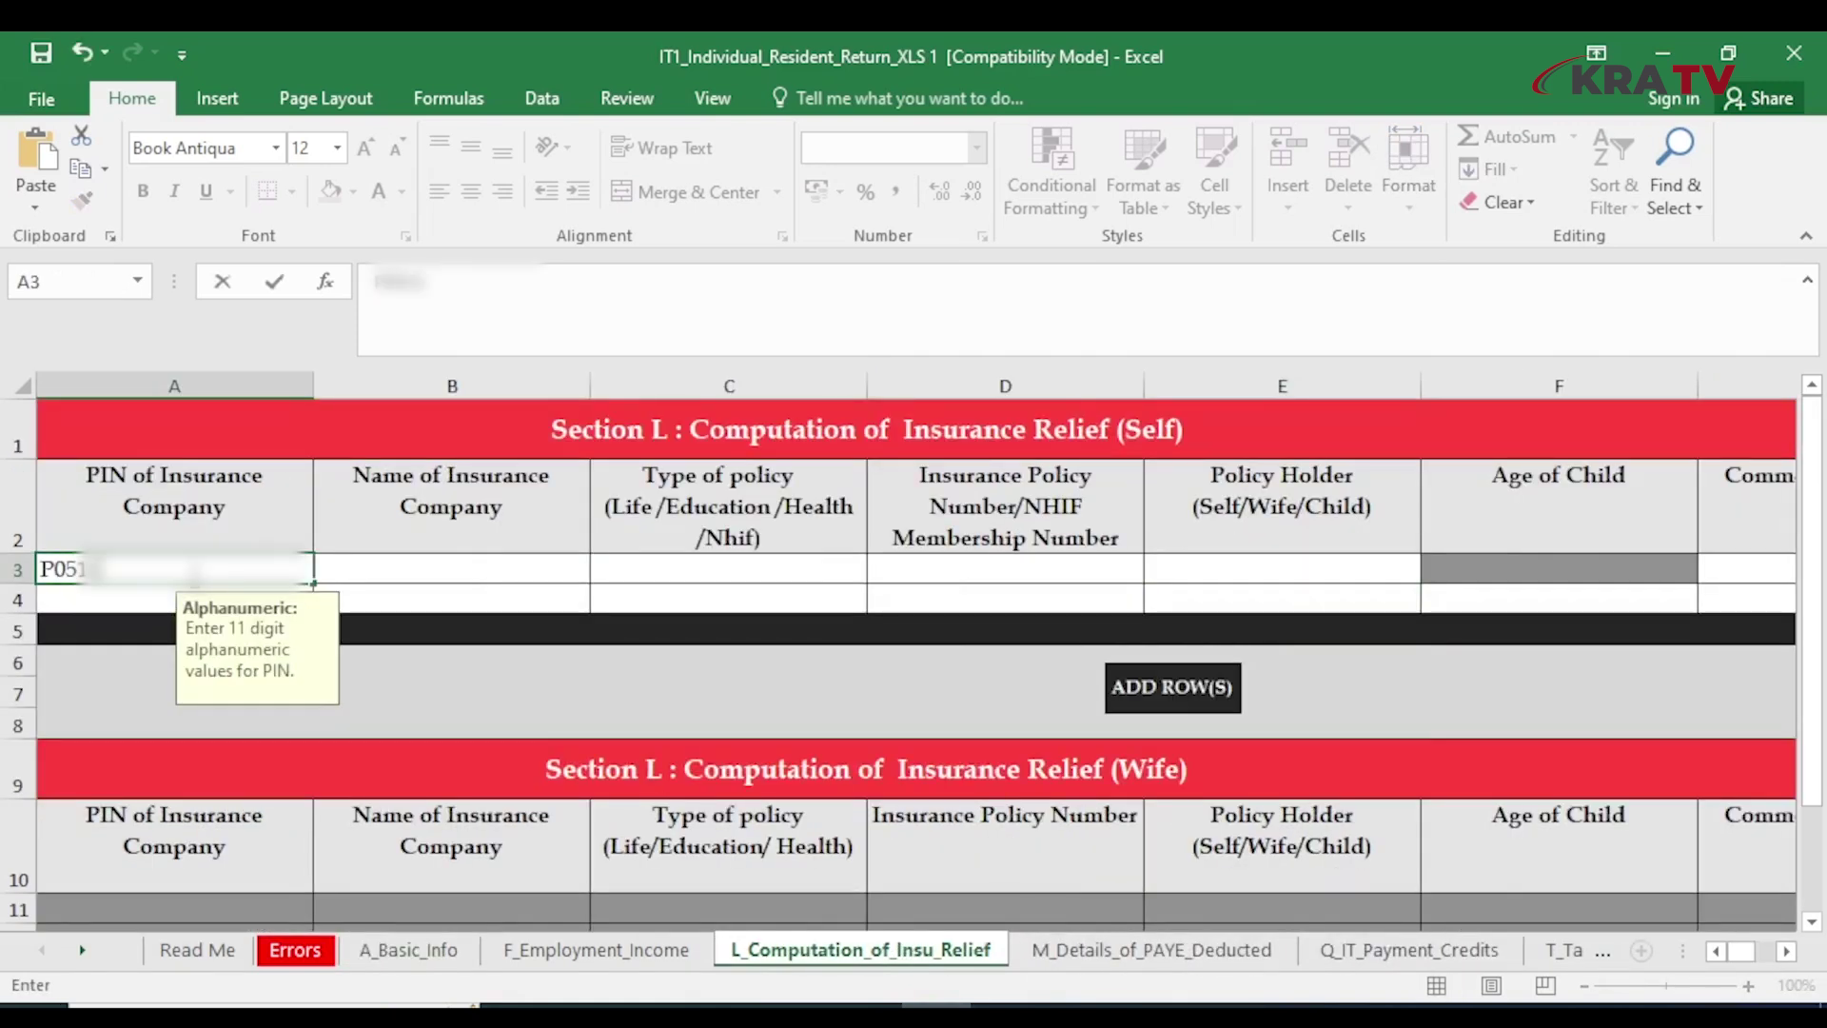
text(?????)
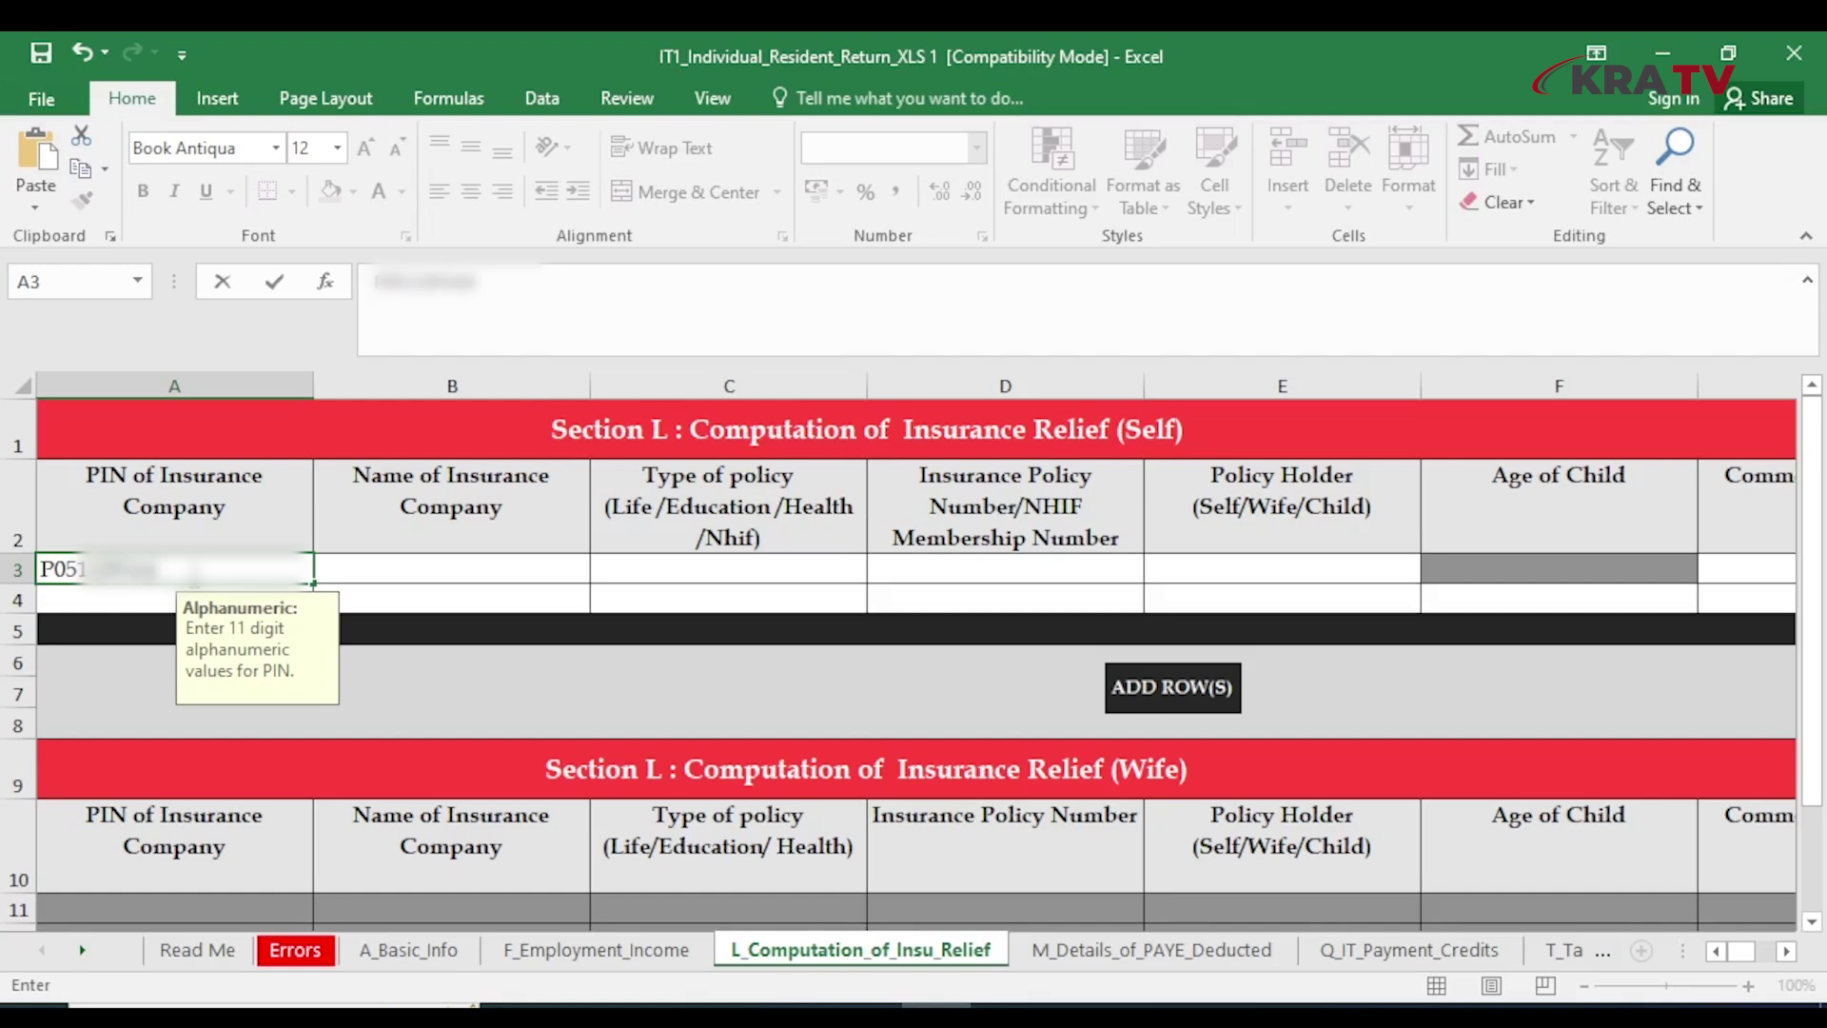
text(?)
key(Tab)
text(NHI)
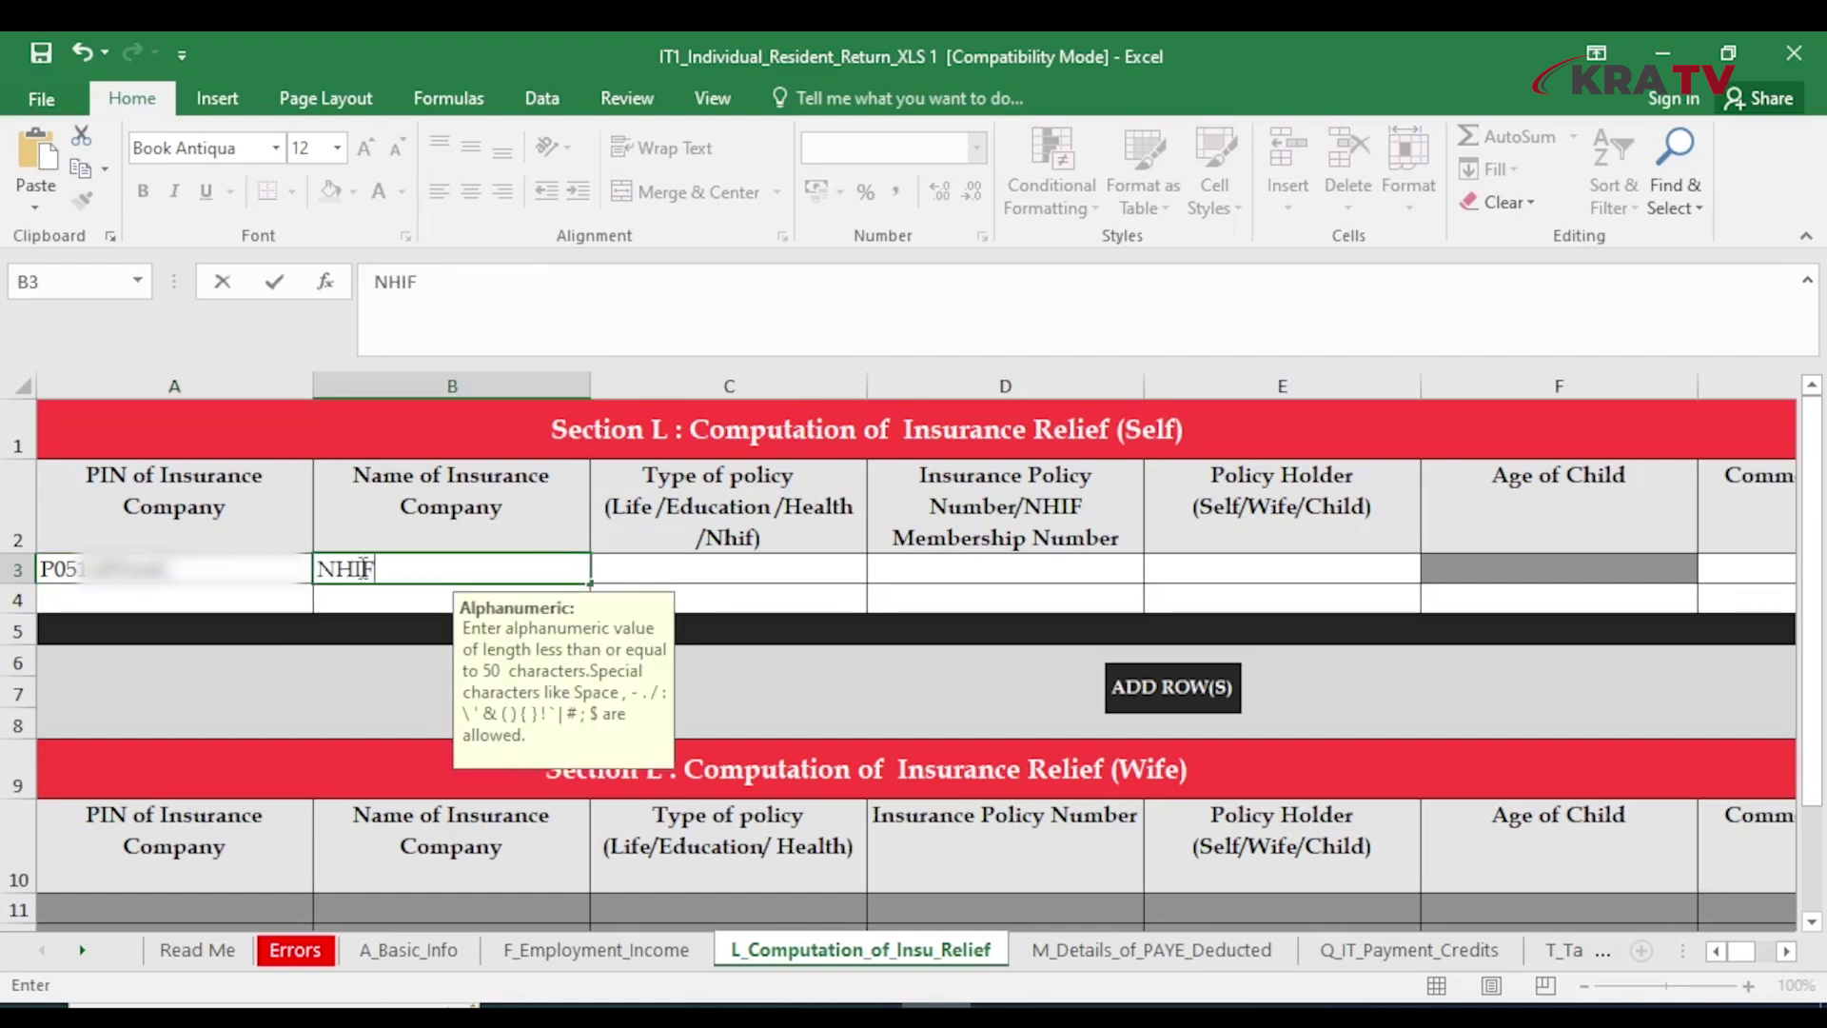
text(F)
click(685, 571)
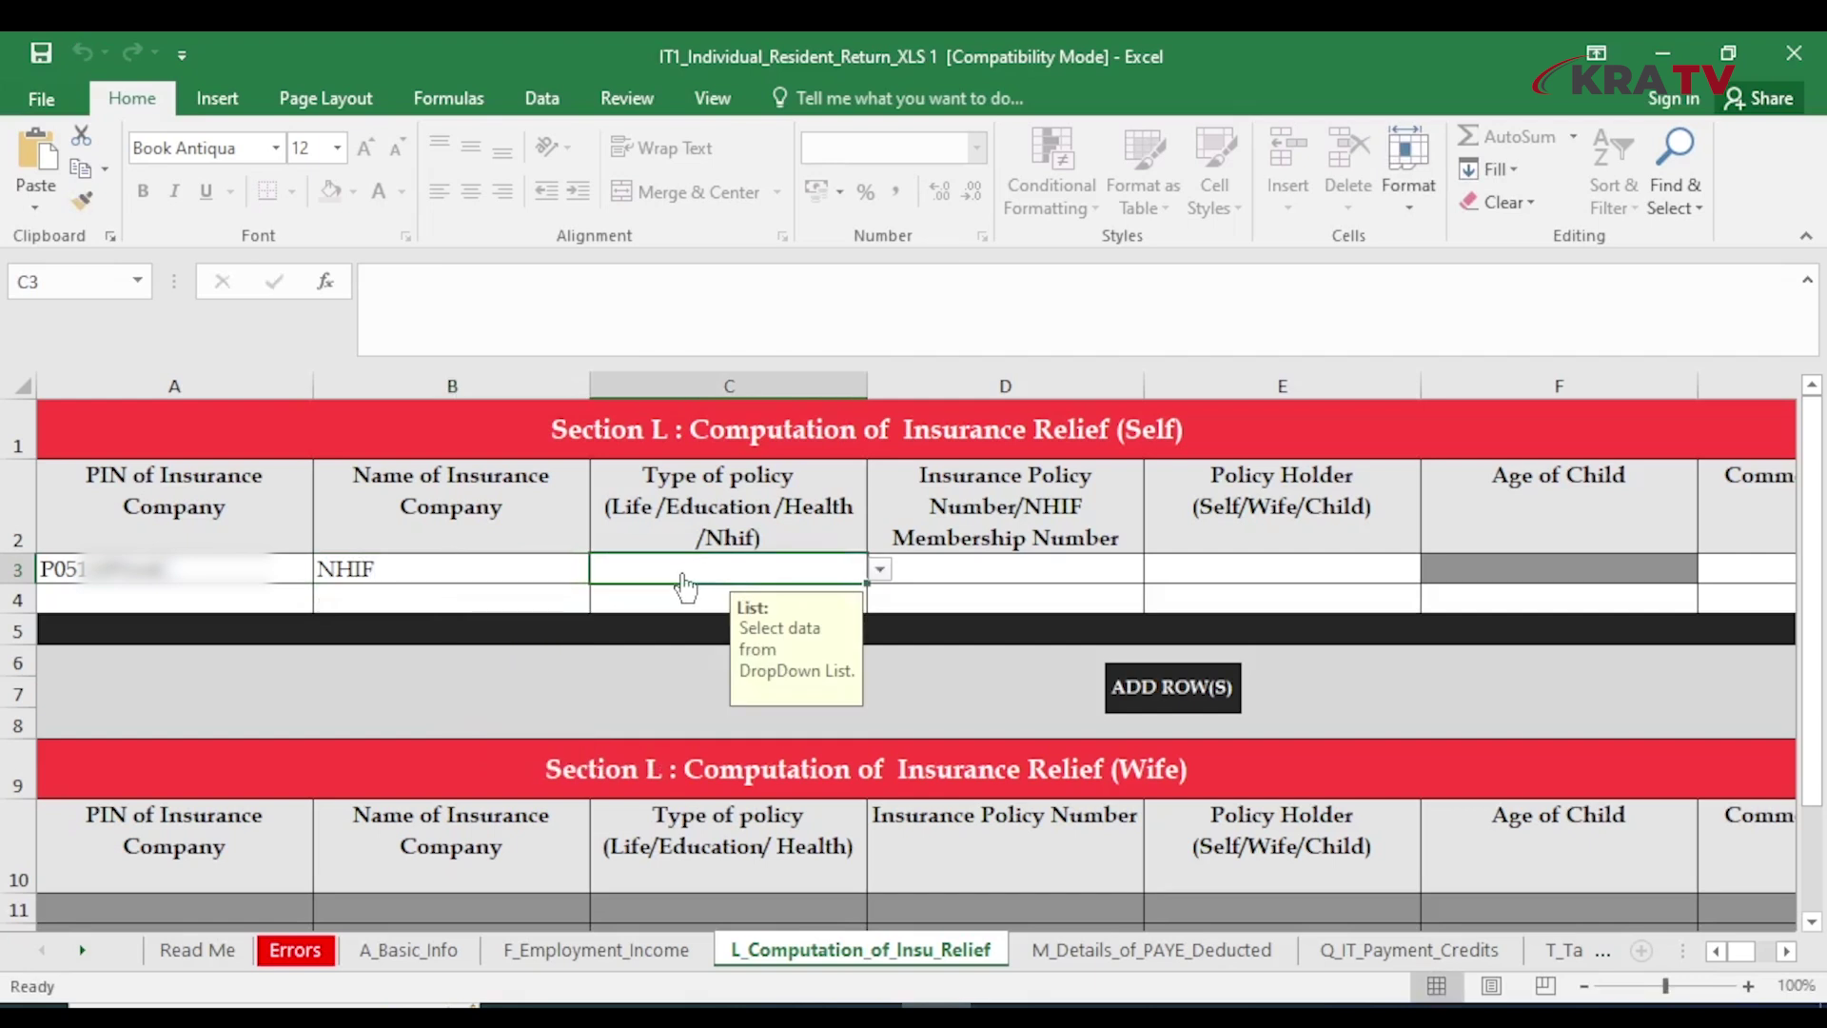
click(879, 569)
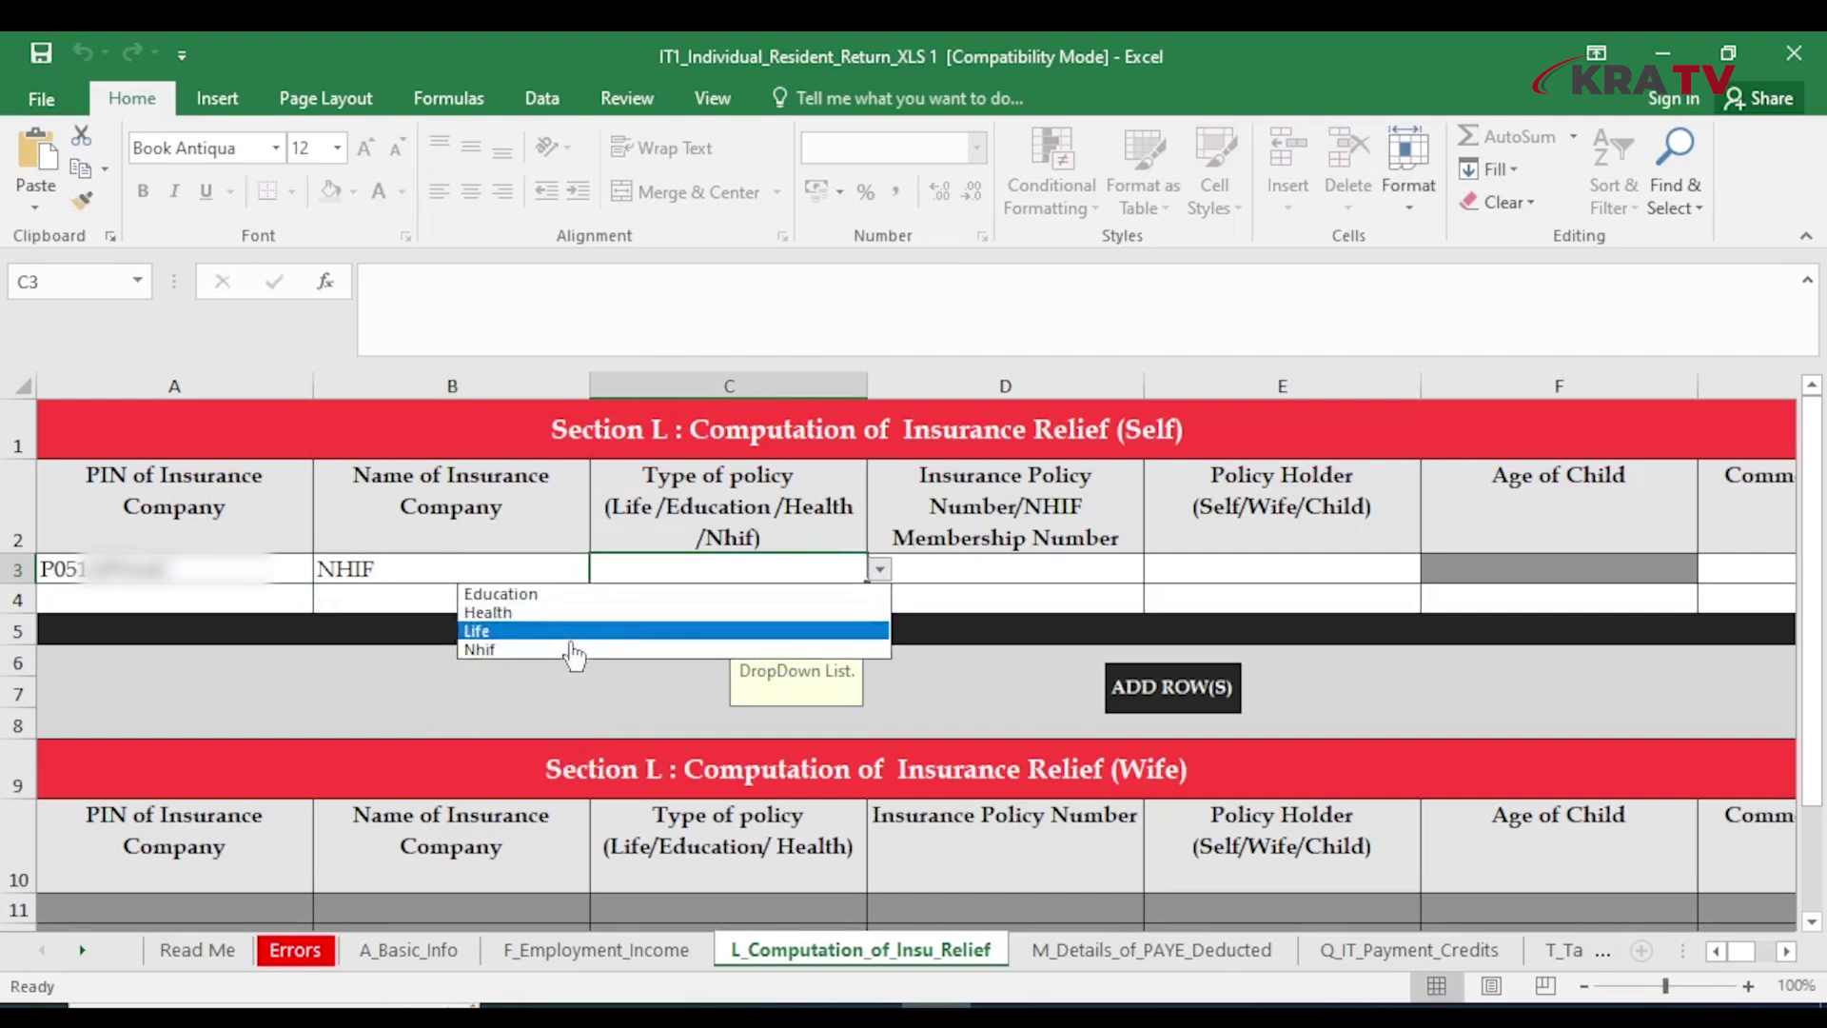
click(496, 650)
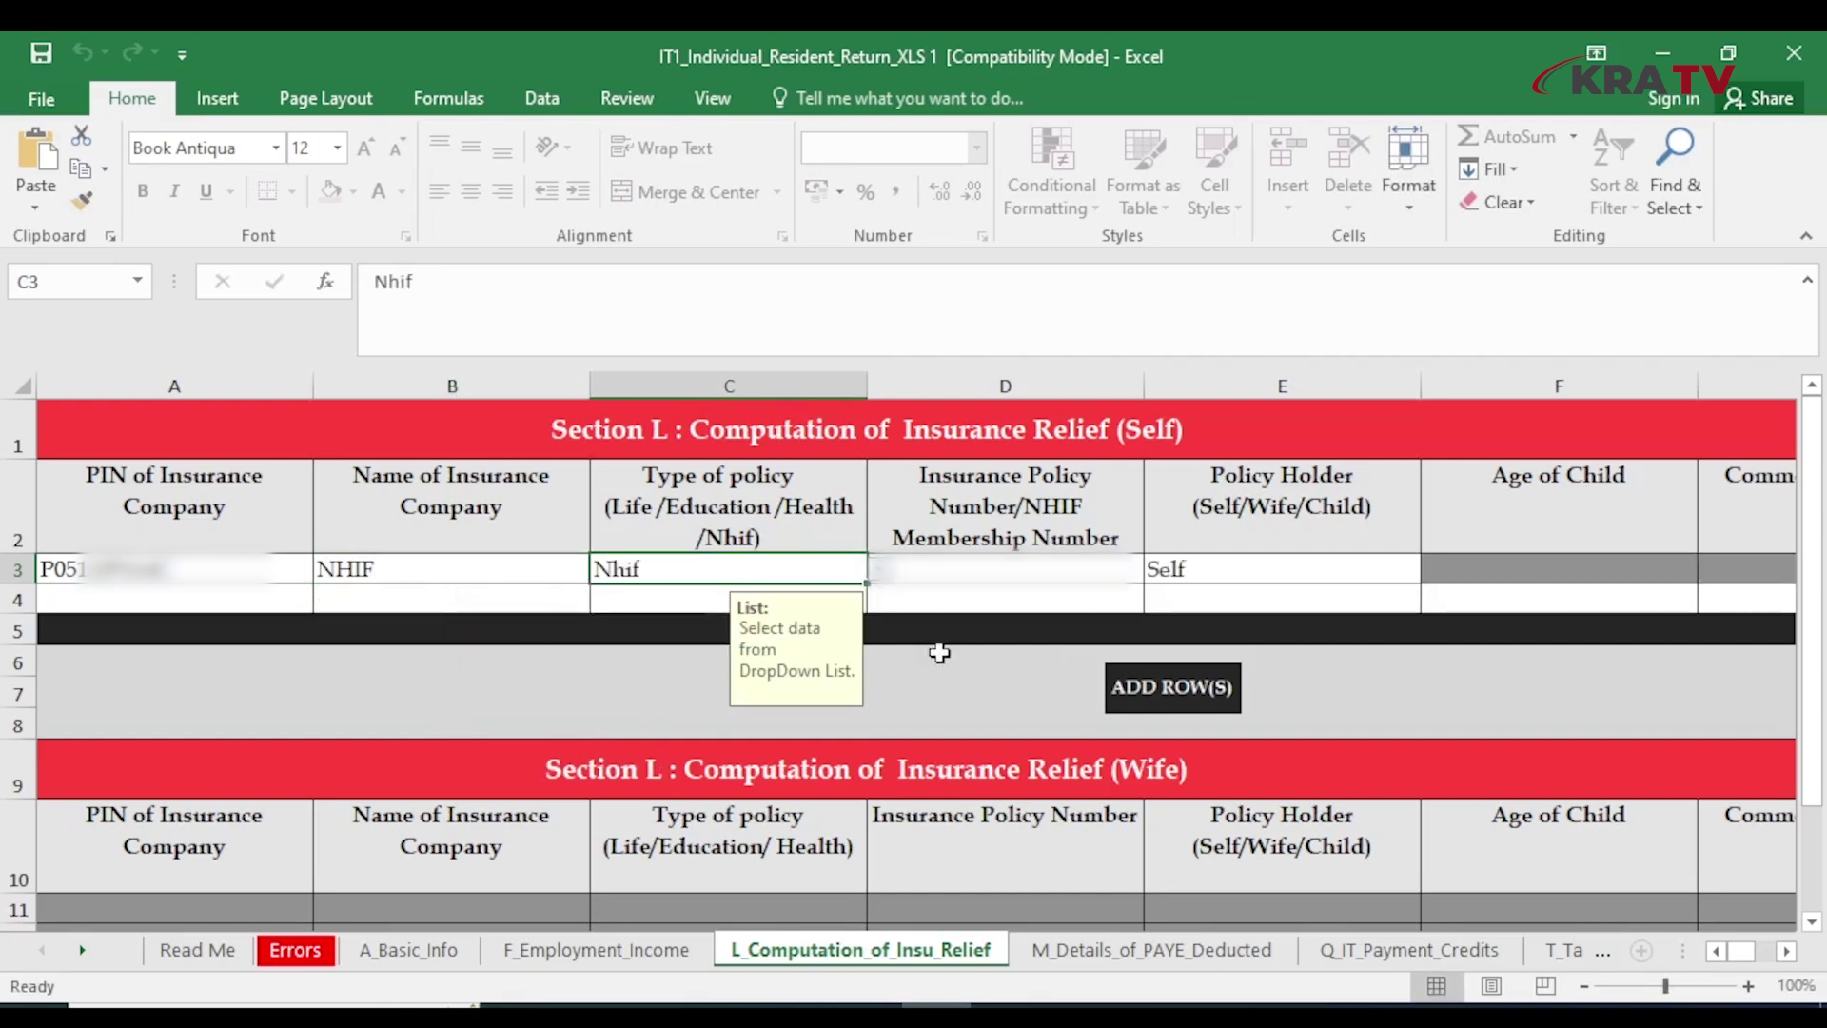
click(994, 569)
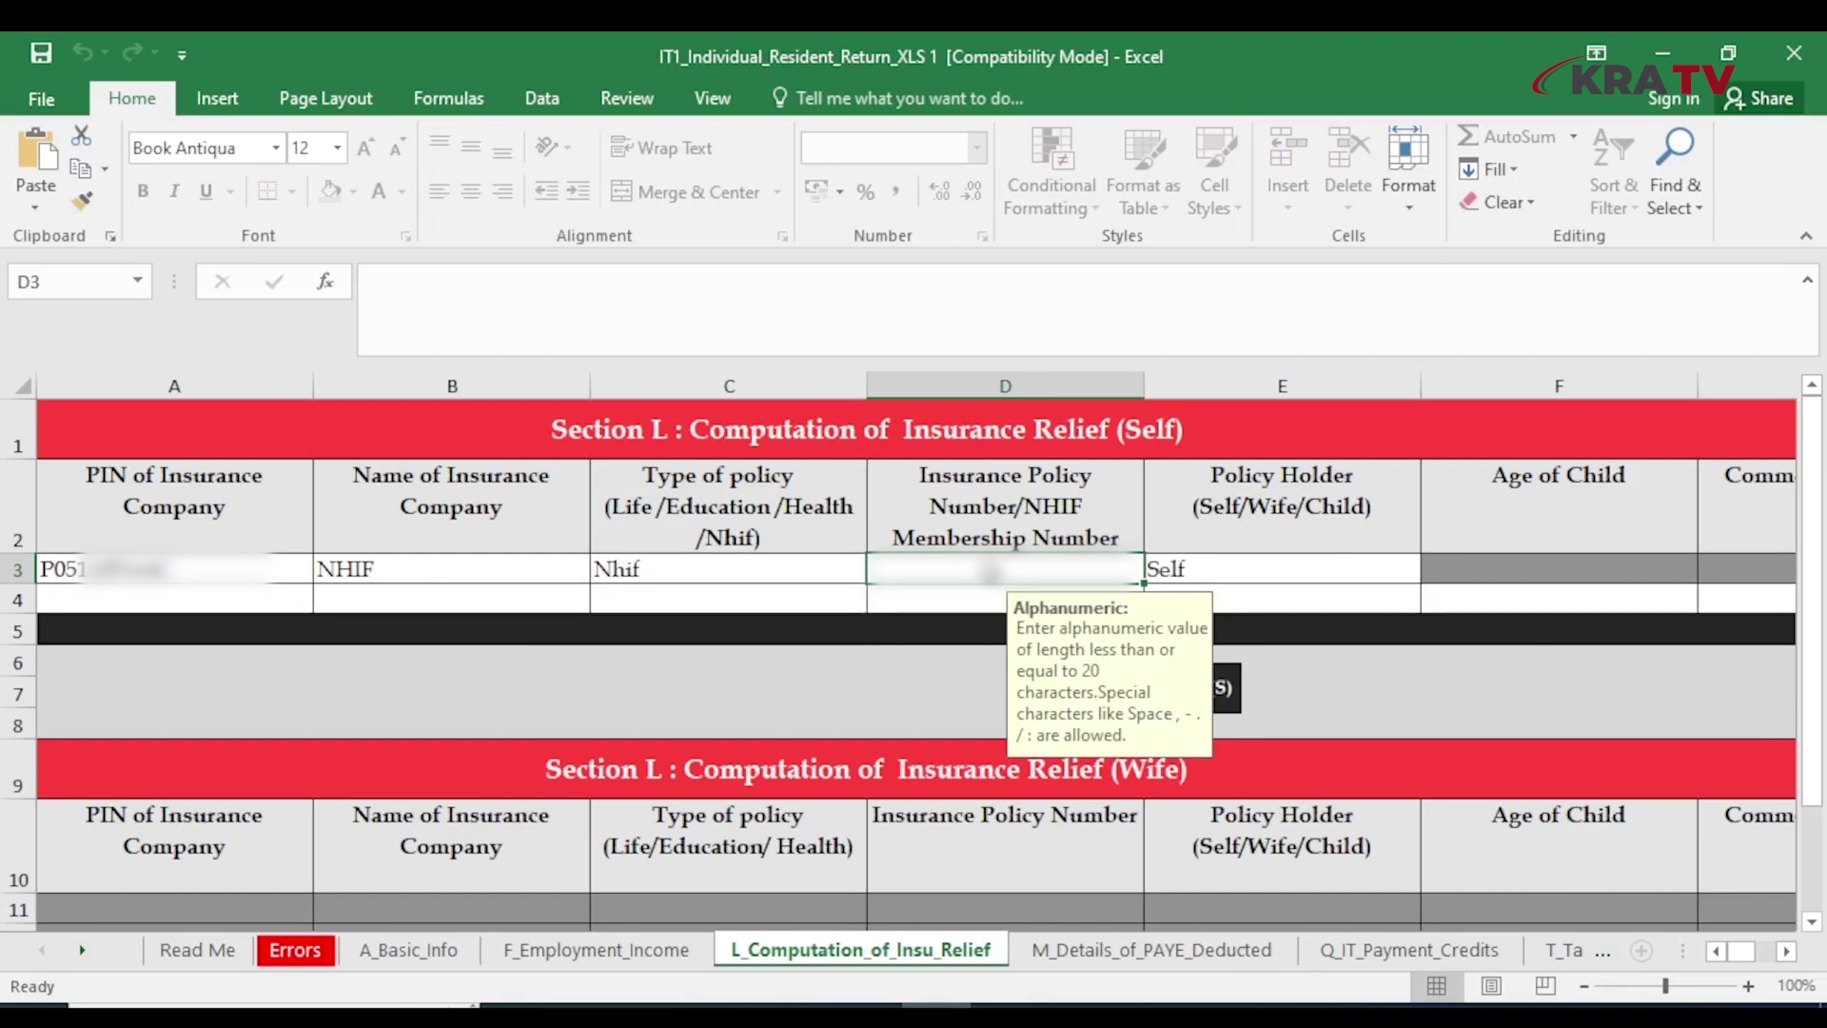
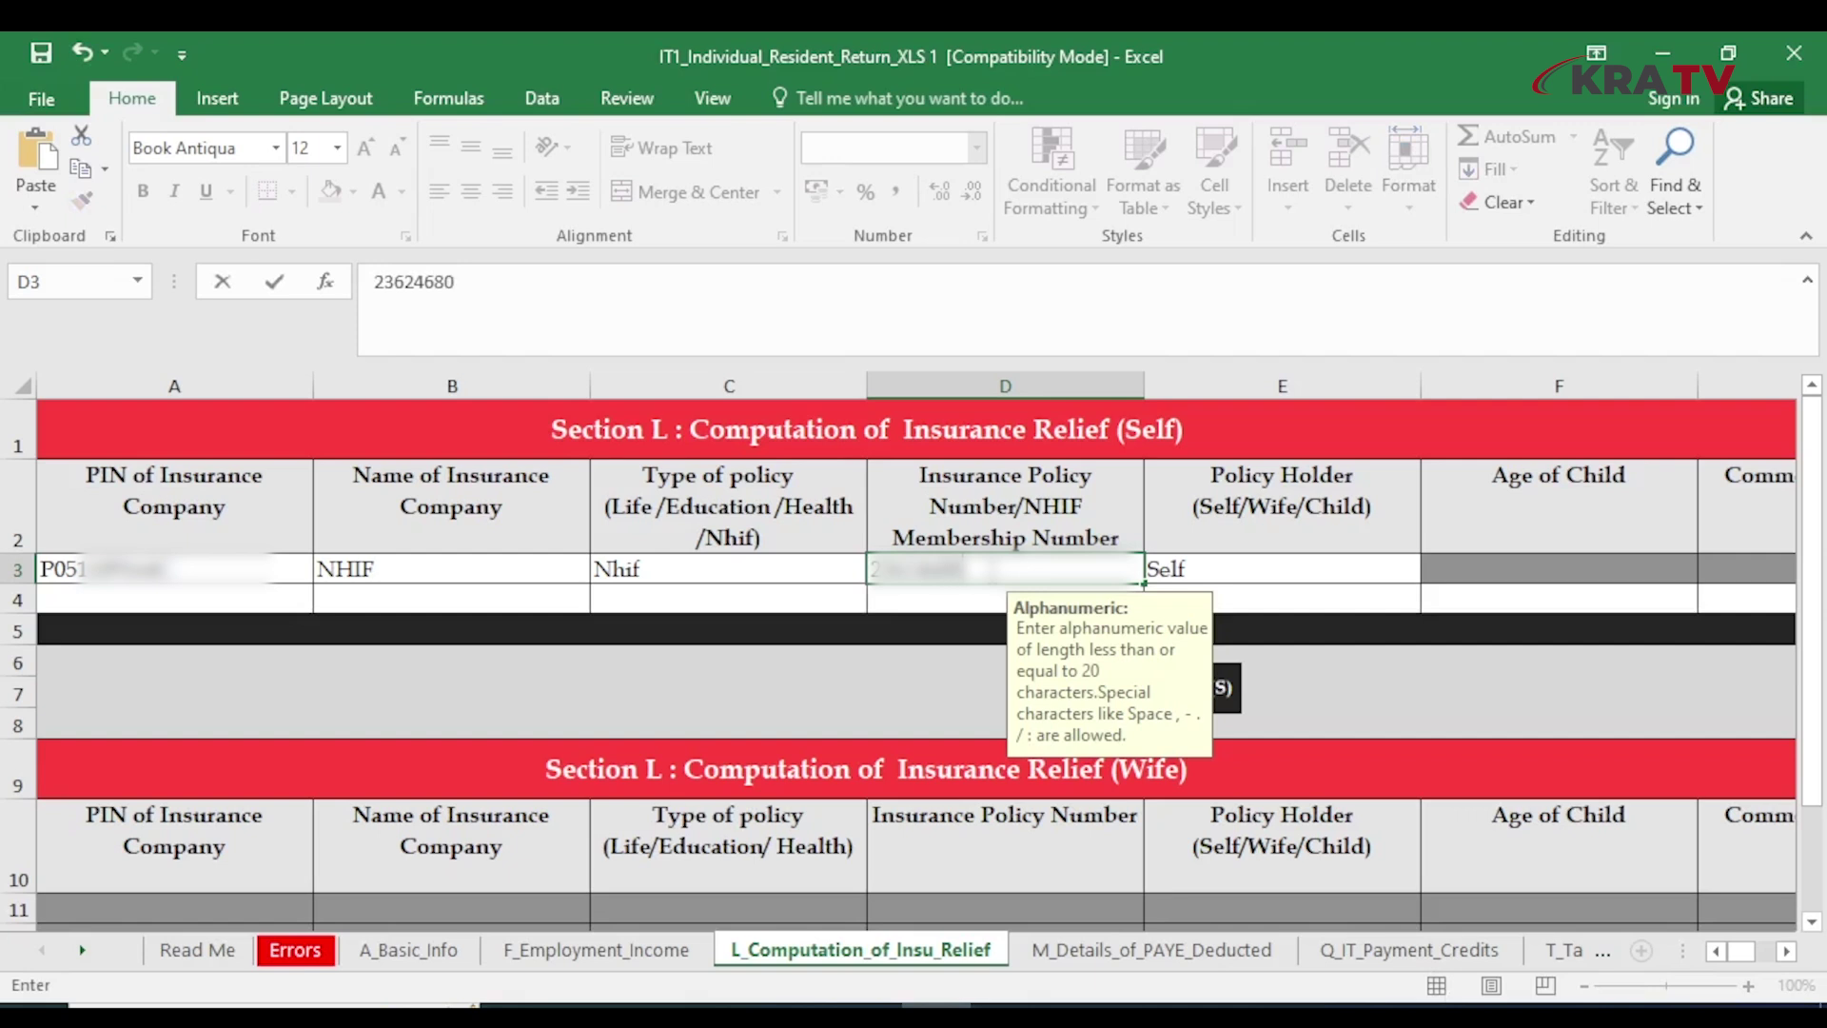
click(1318, 601)
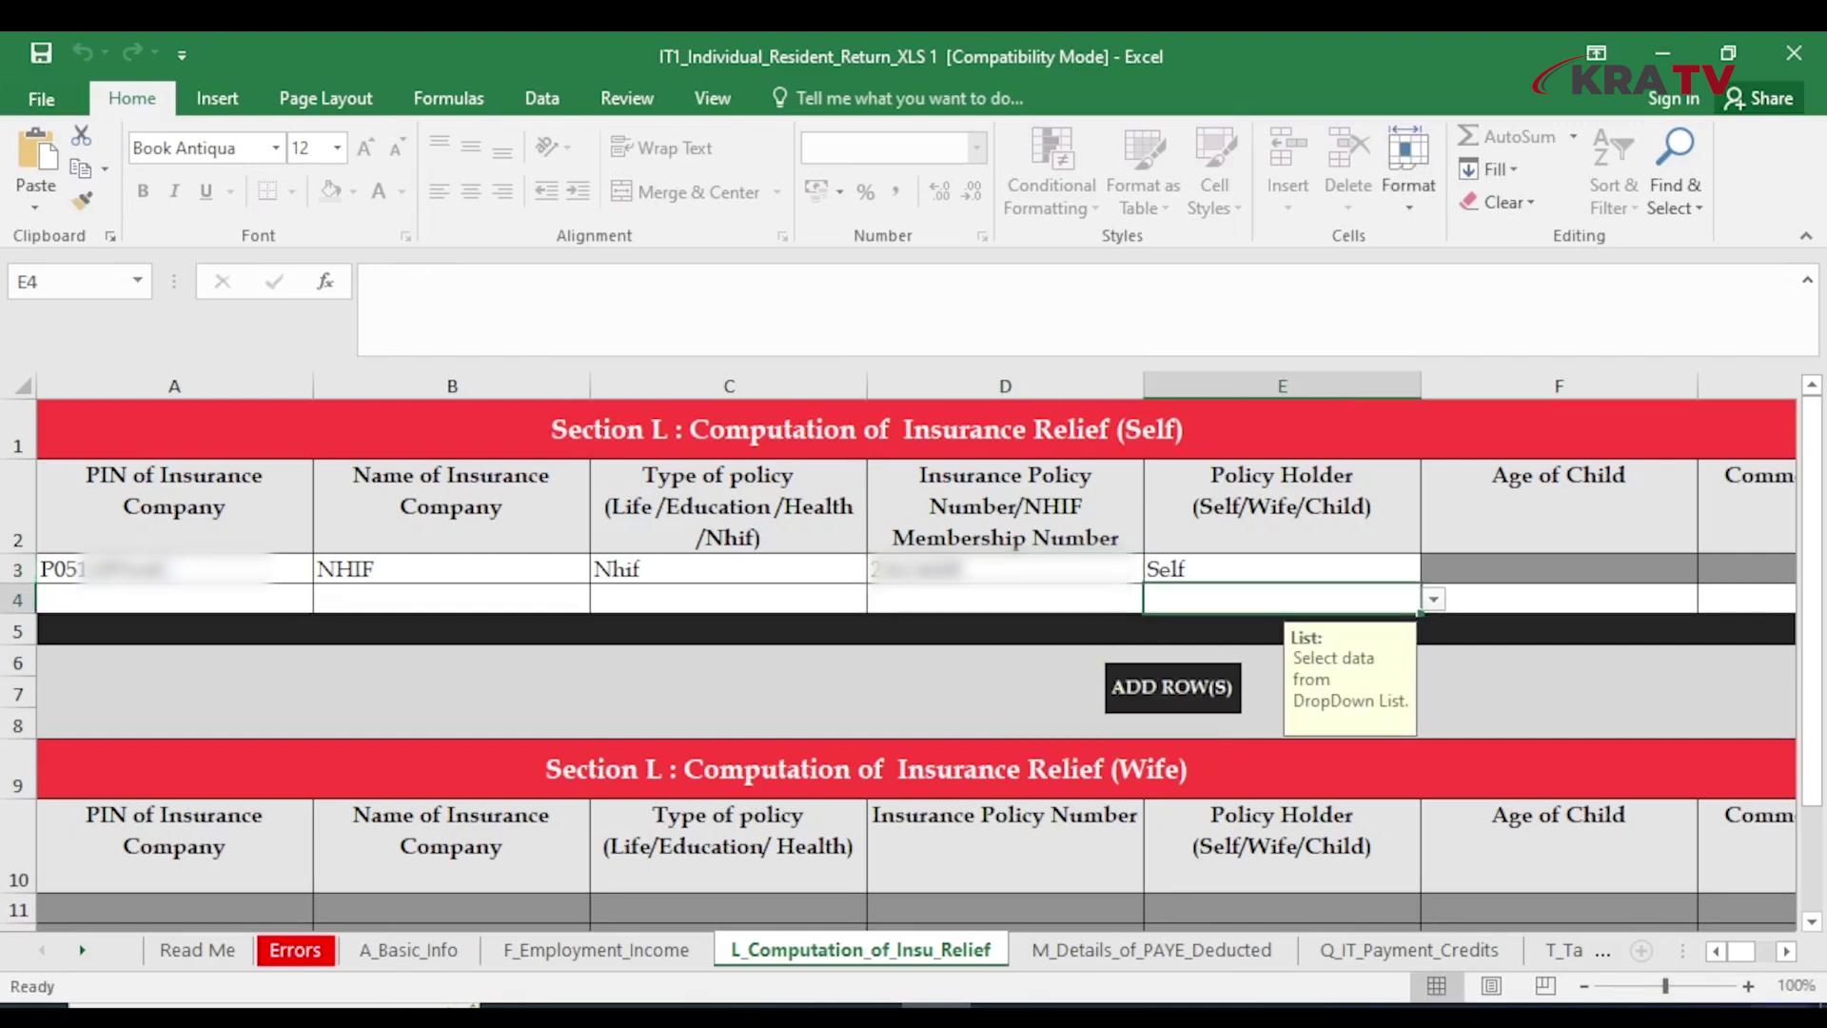
Enter the NHIF policy's annual premium of 20,400
click(1784, 953)
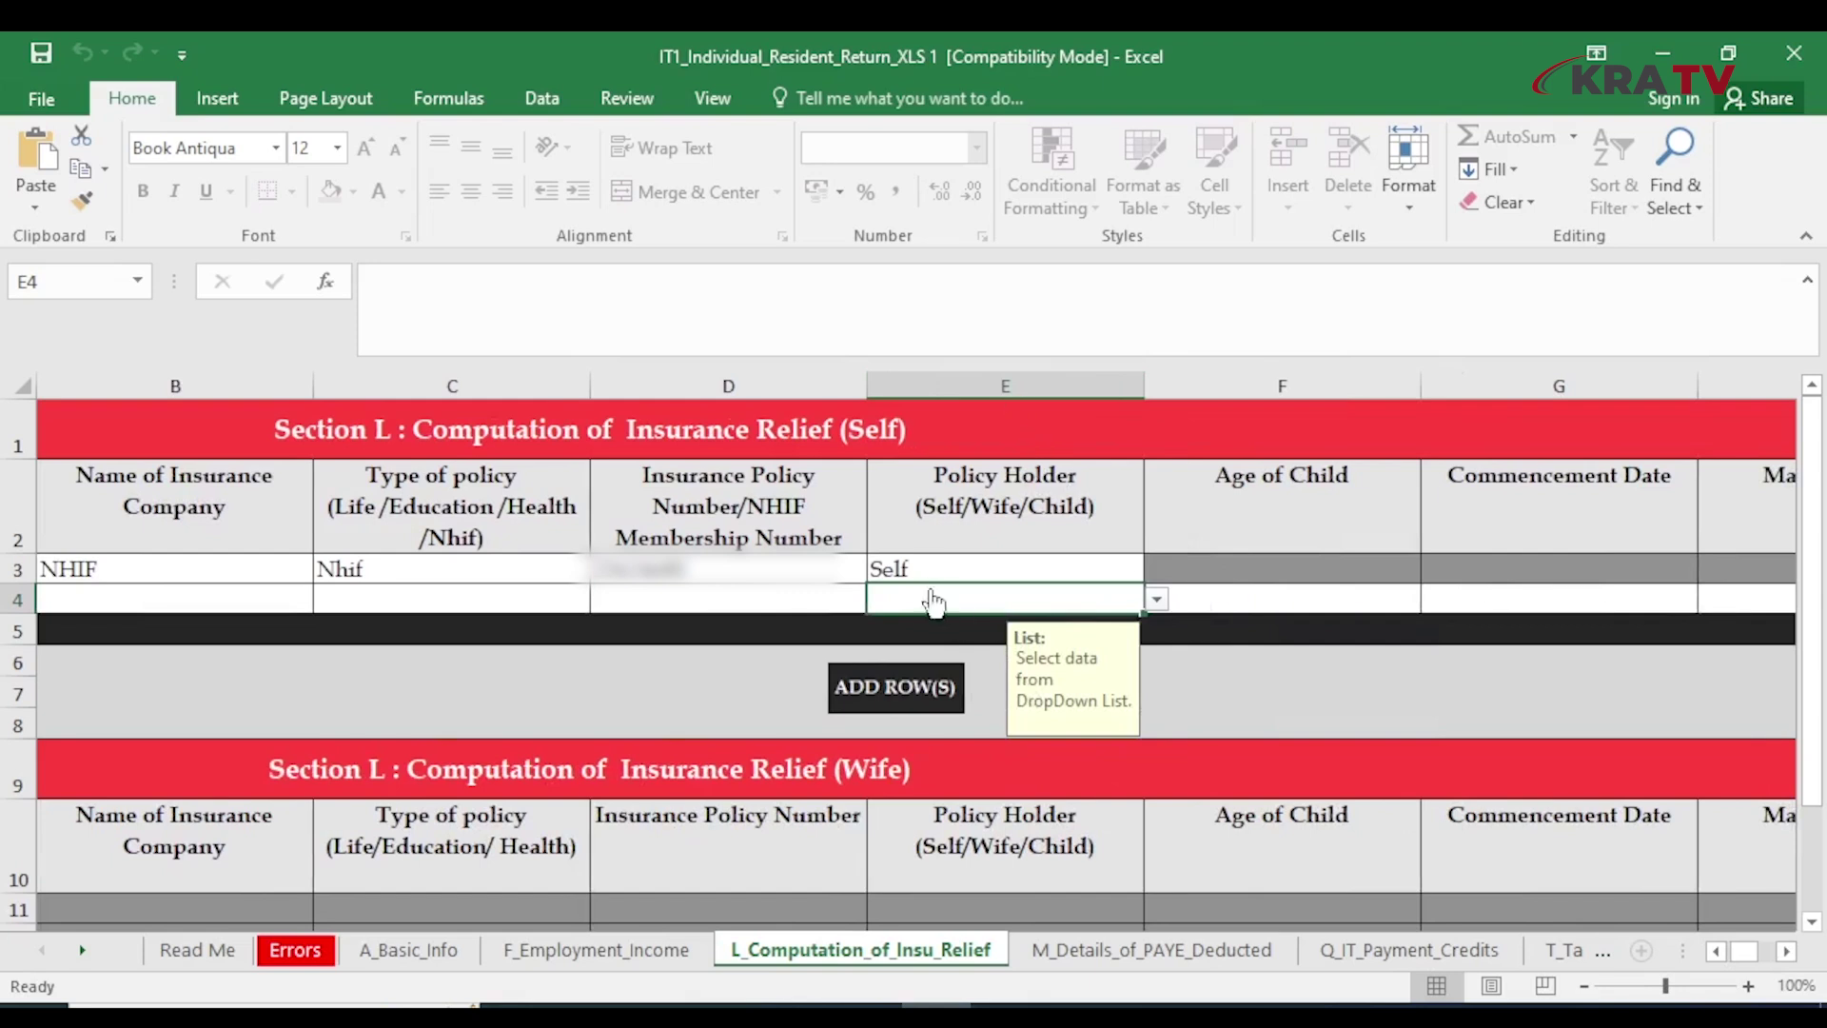
scroll(1237, 590, right, 3)
click(1532, 571)
text(20400)
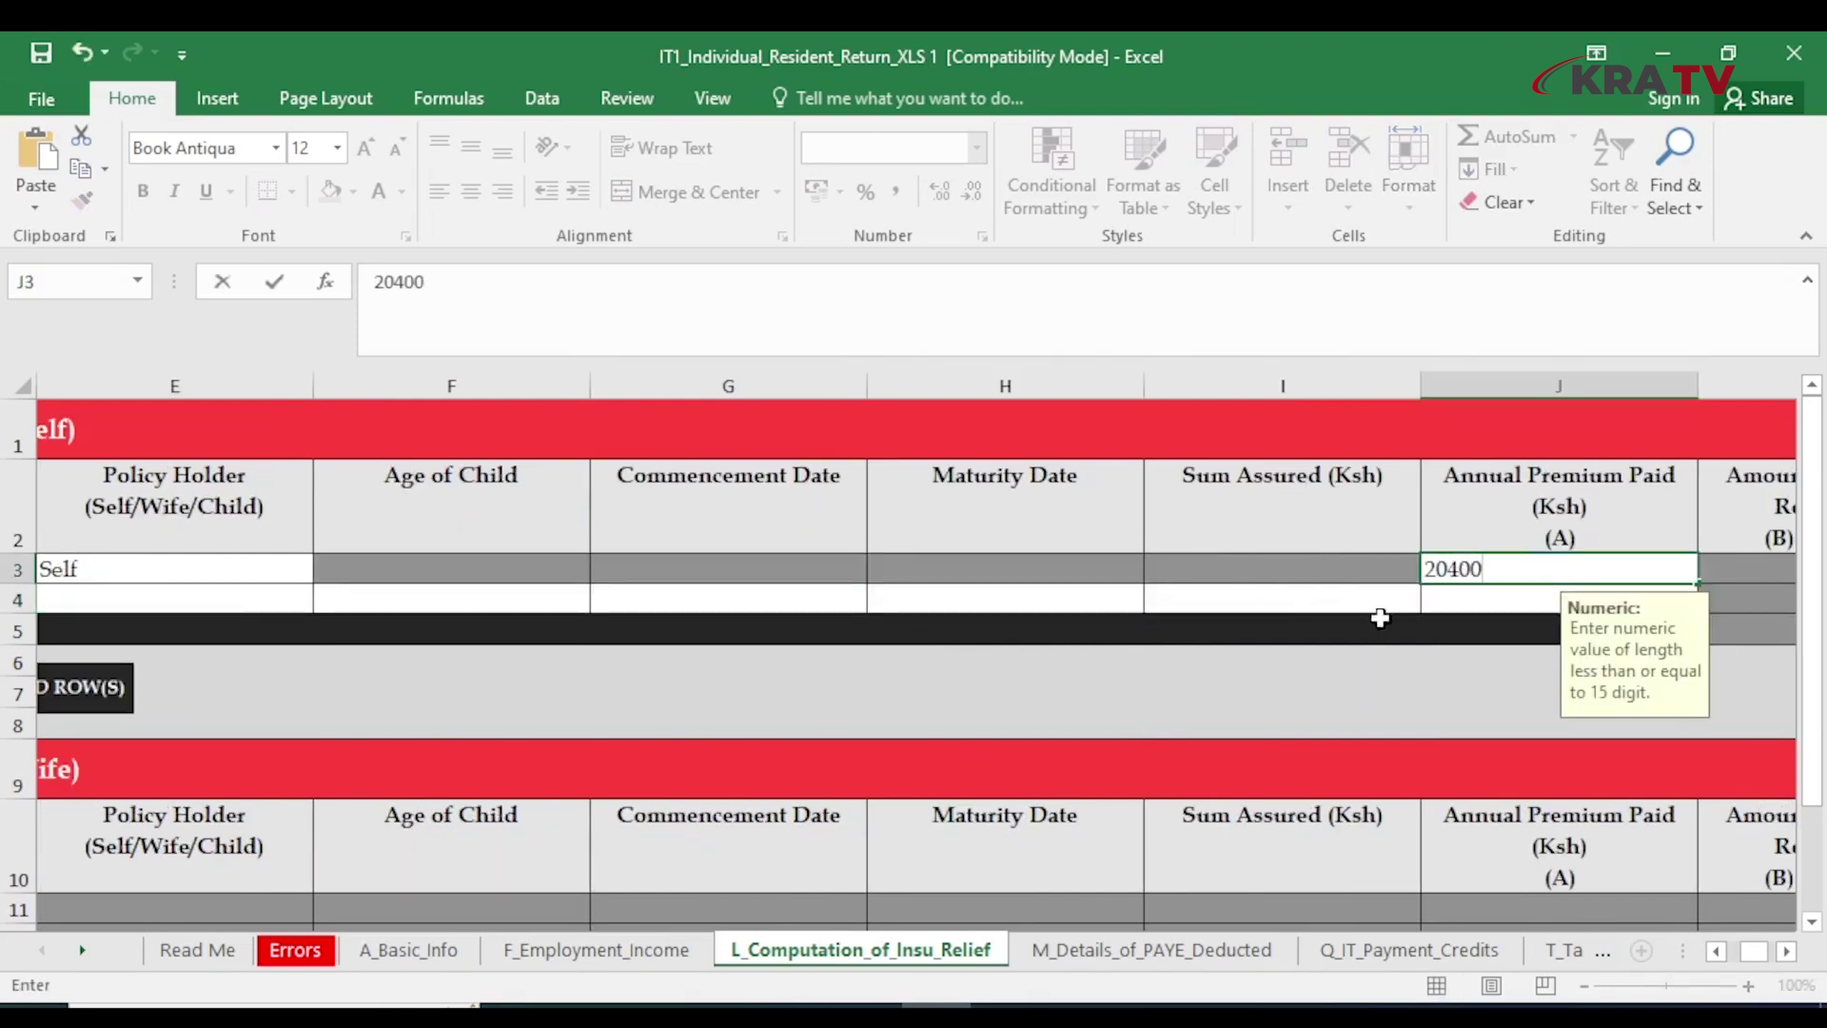
key(Tab)
Add a second policy from ABC LIFE of type Life, with its policy number, held by Self
click(481, 598)
text(A)
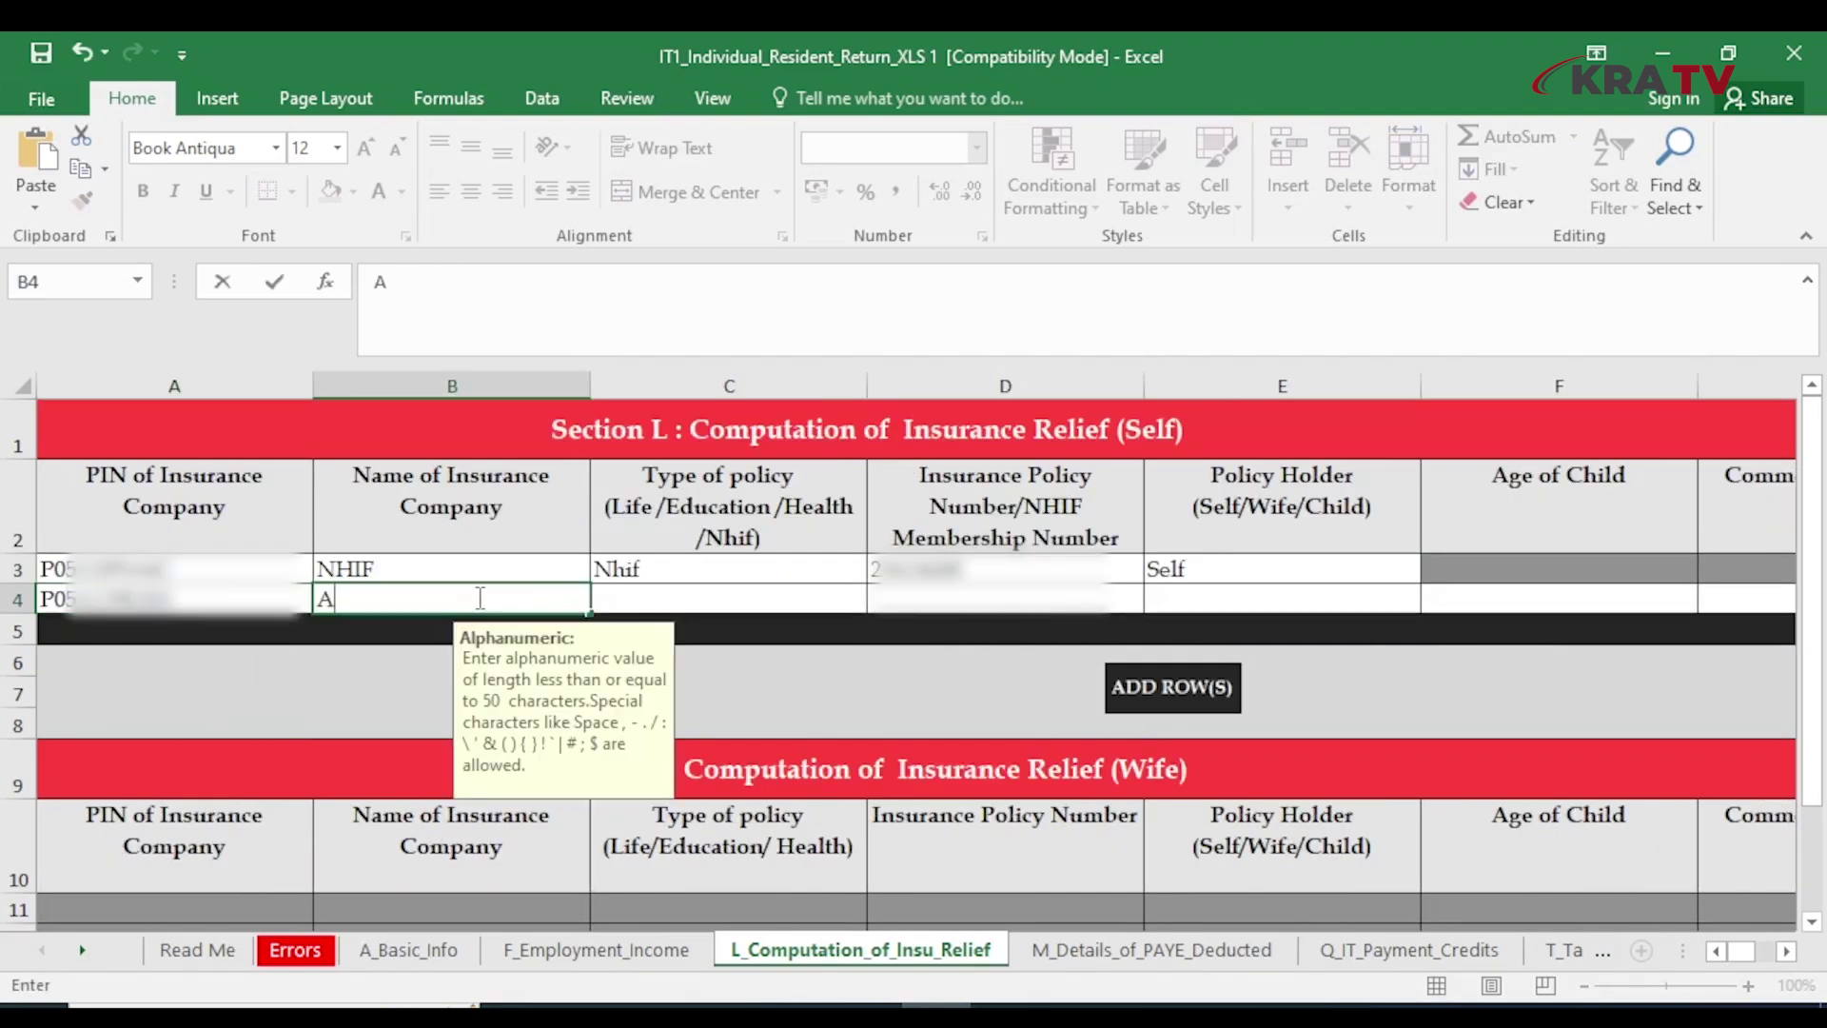
text(BC LIFE)
click(667, 604)
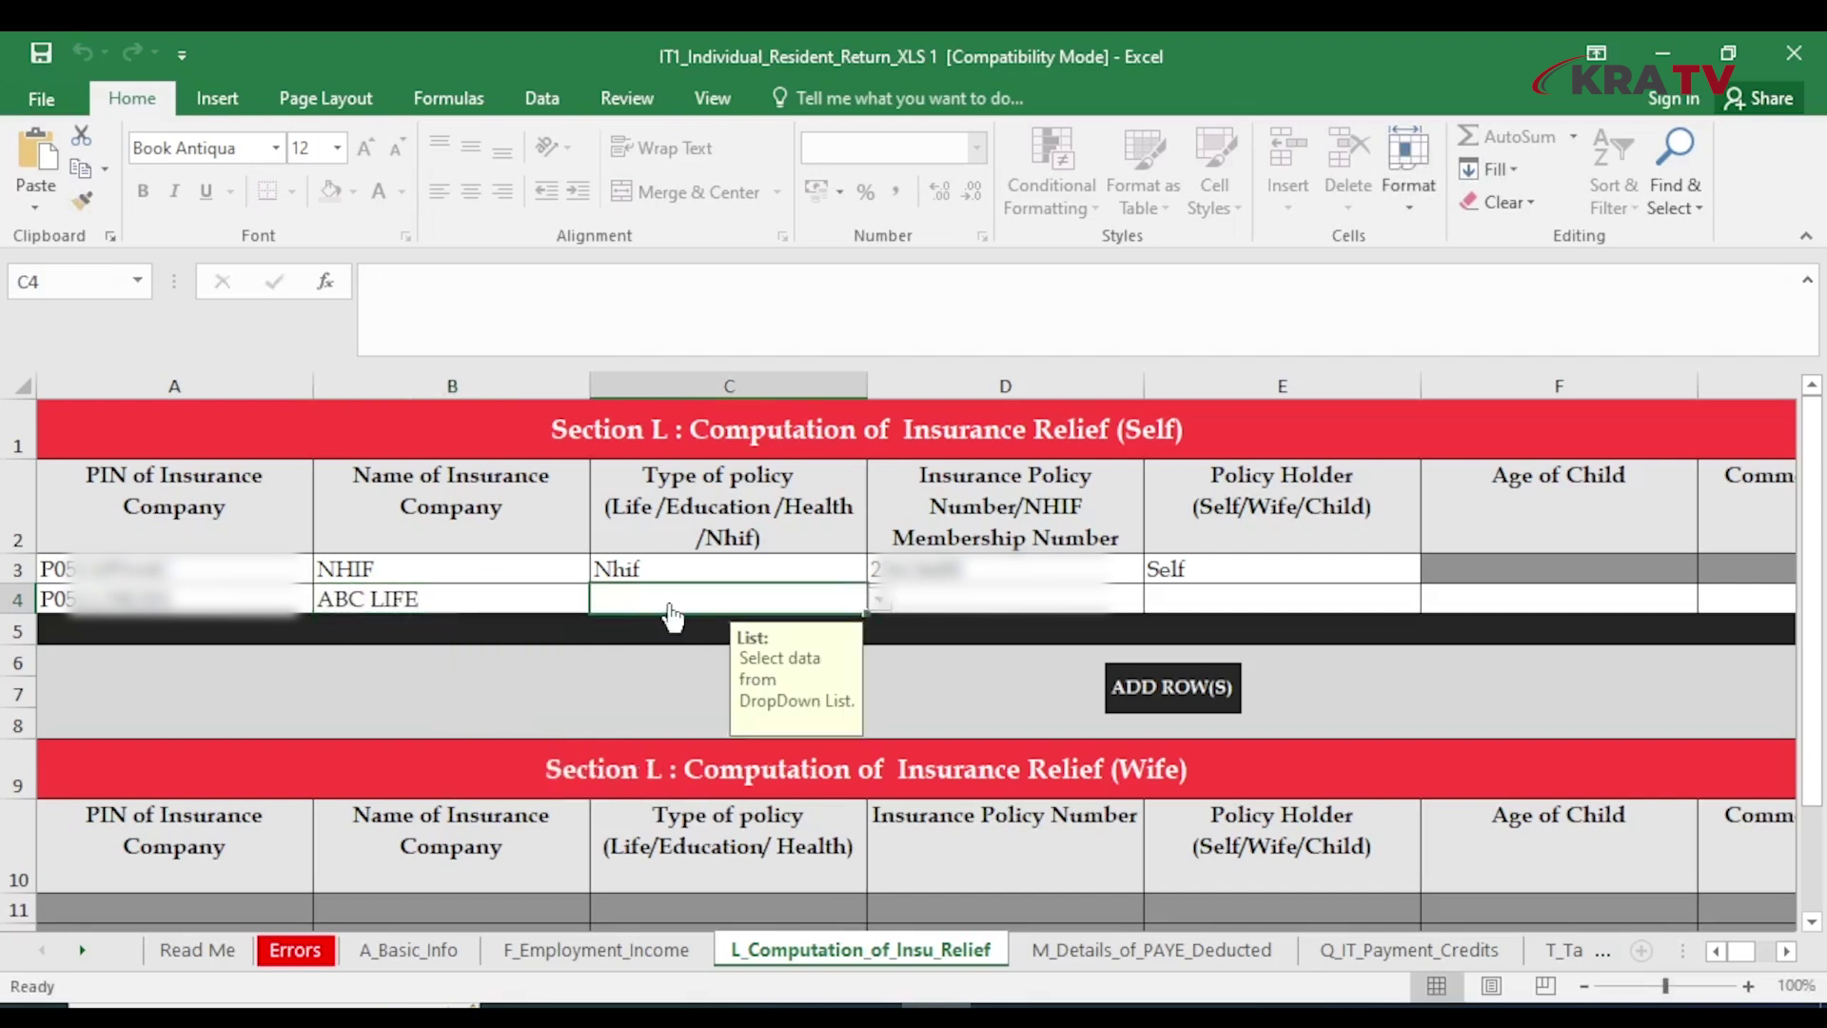
click(879, 601)
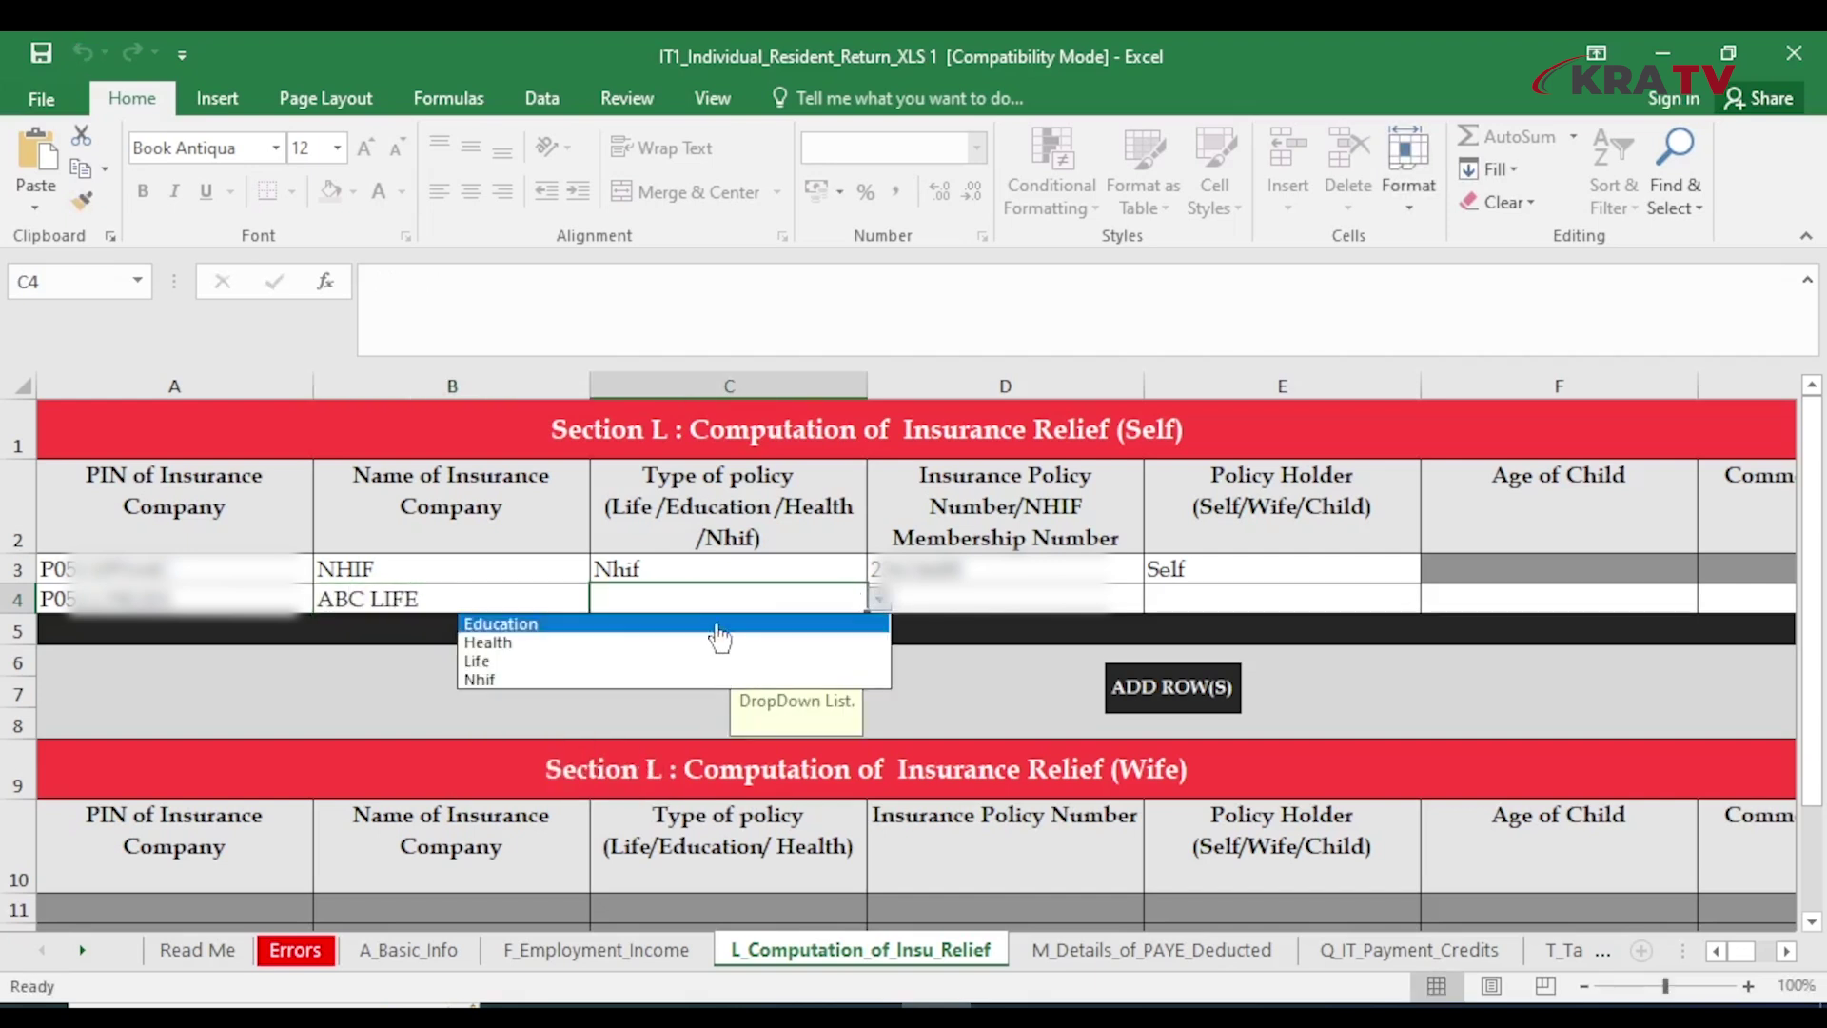
click(513, 662)
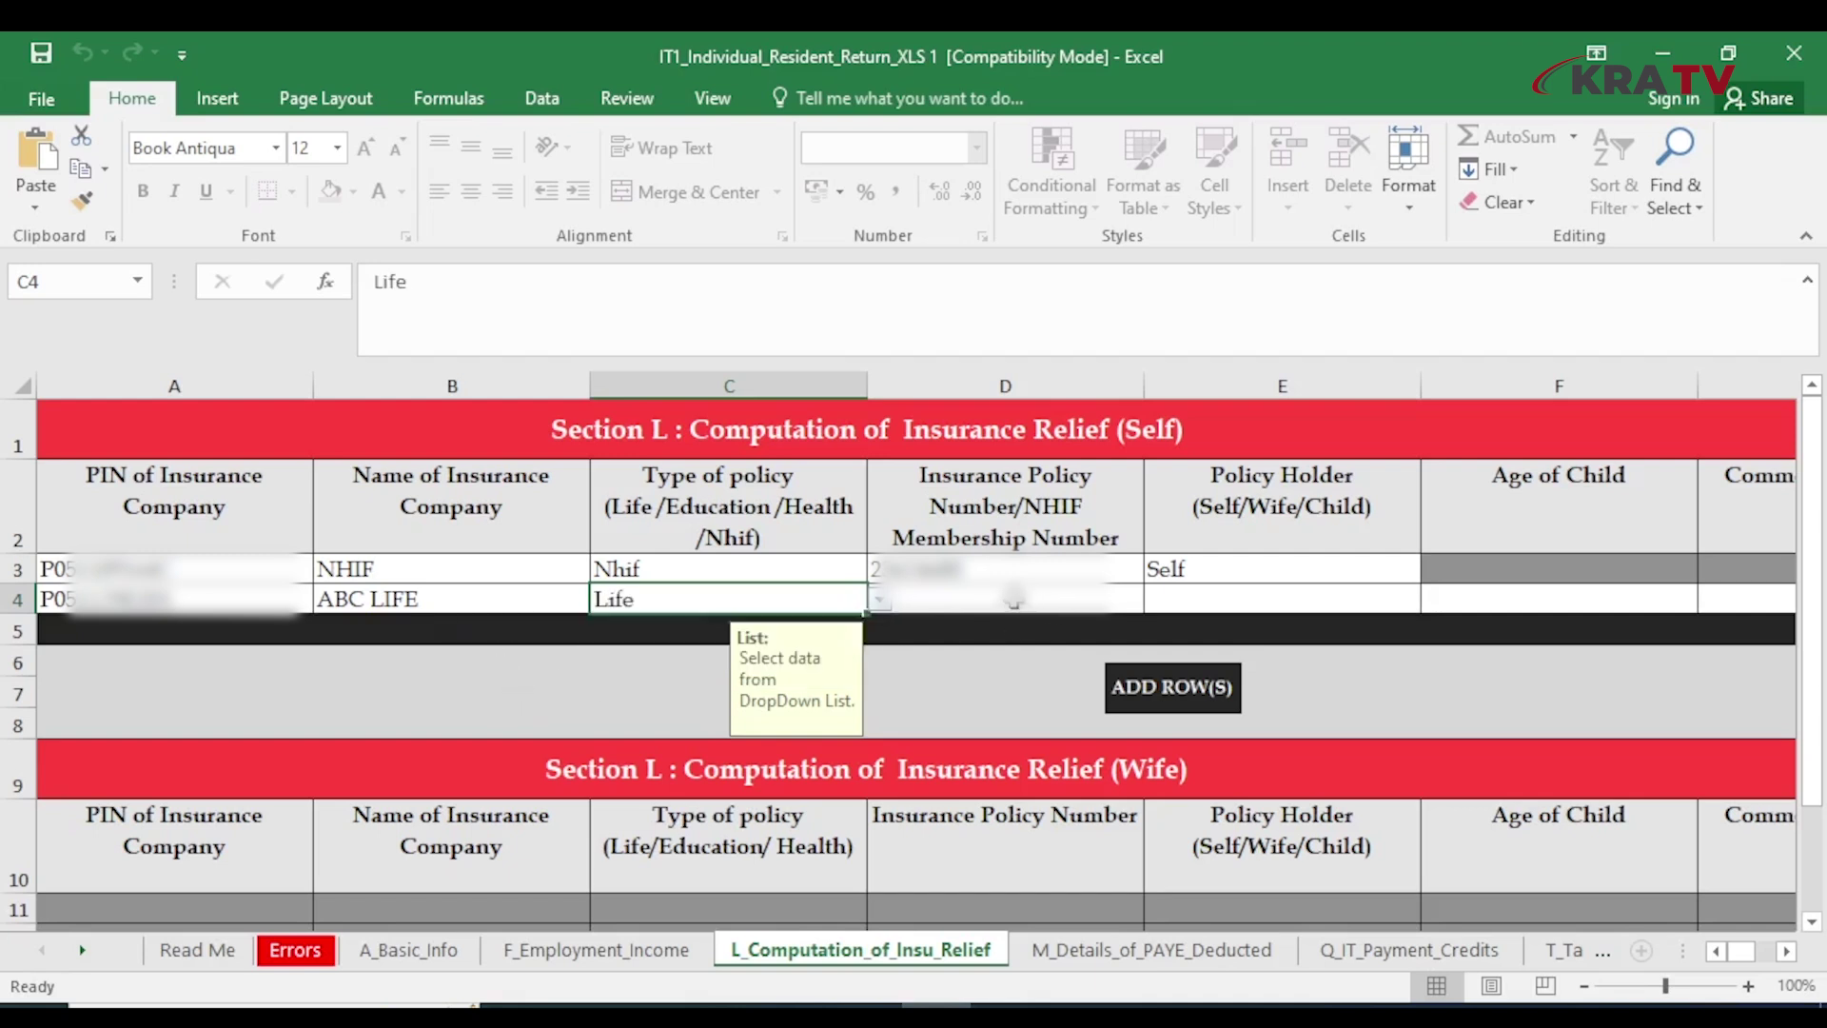
click(1014, 600)
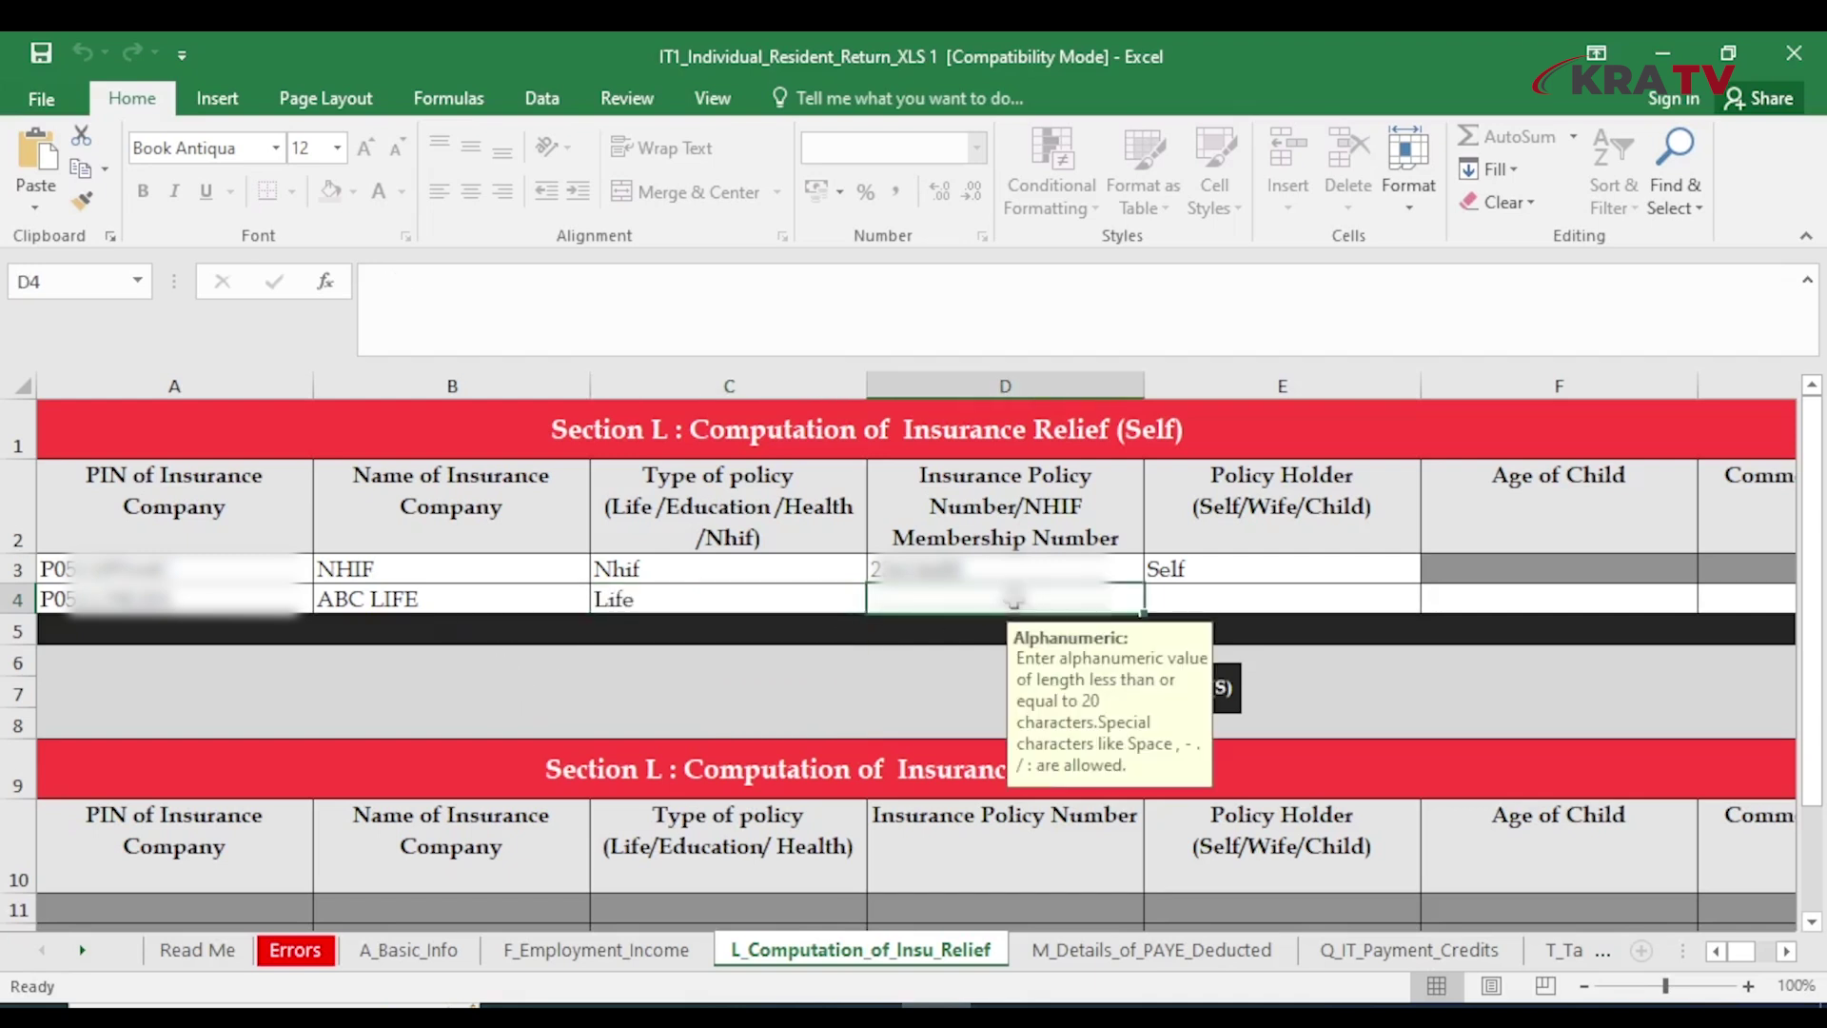
click(1423, 599)
click(1433, 599)
click(1061, 645)
key(Tab)
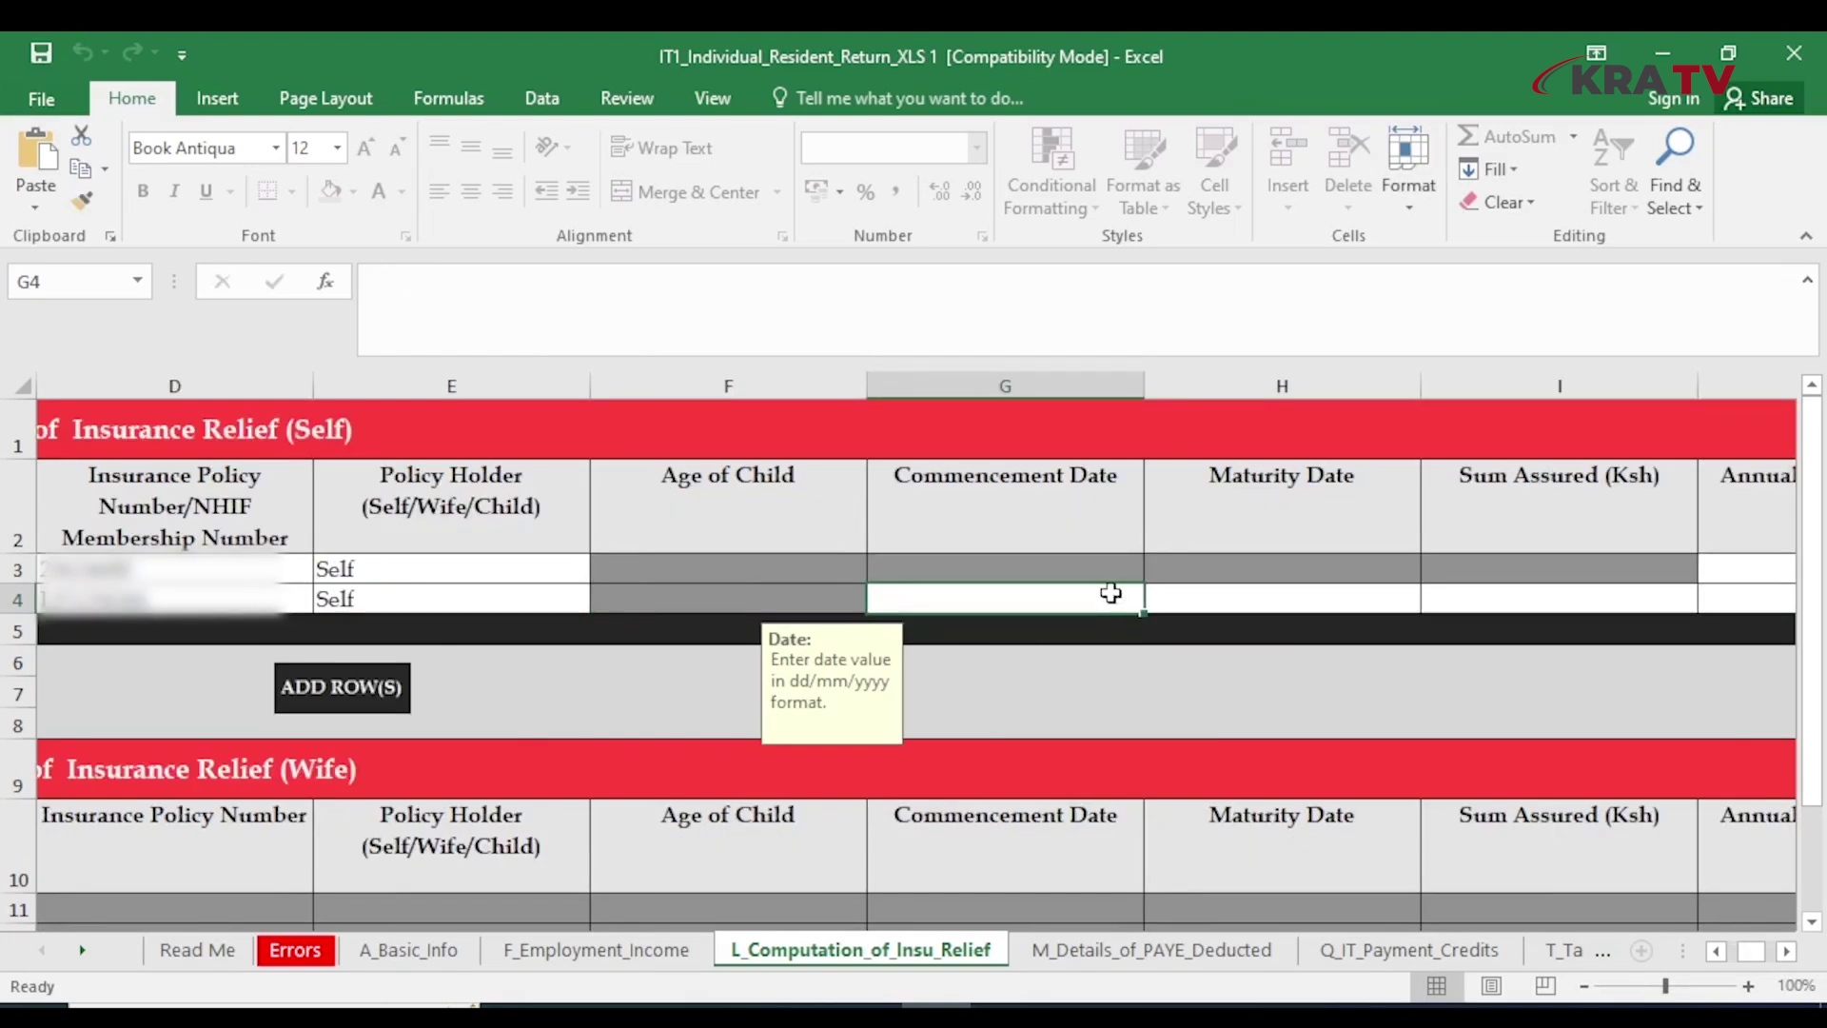
Give the ABC LIFE policy dates 01/01/2020–31/12/2027, 400,000 sum assured and 36,000 premium
text(01/)
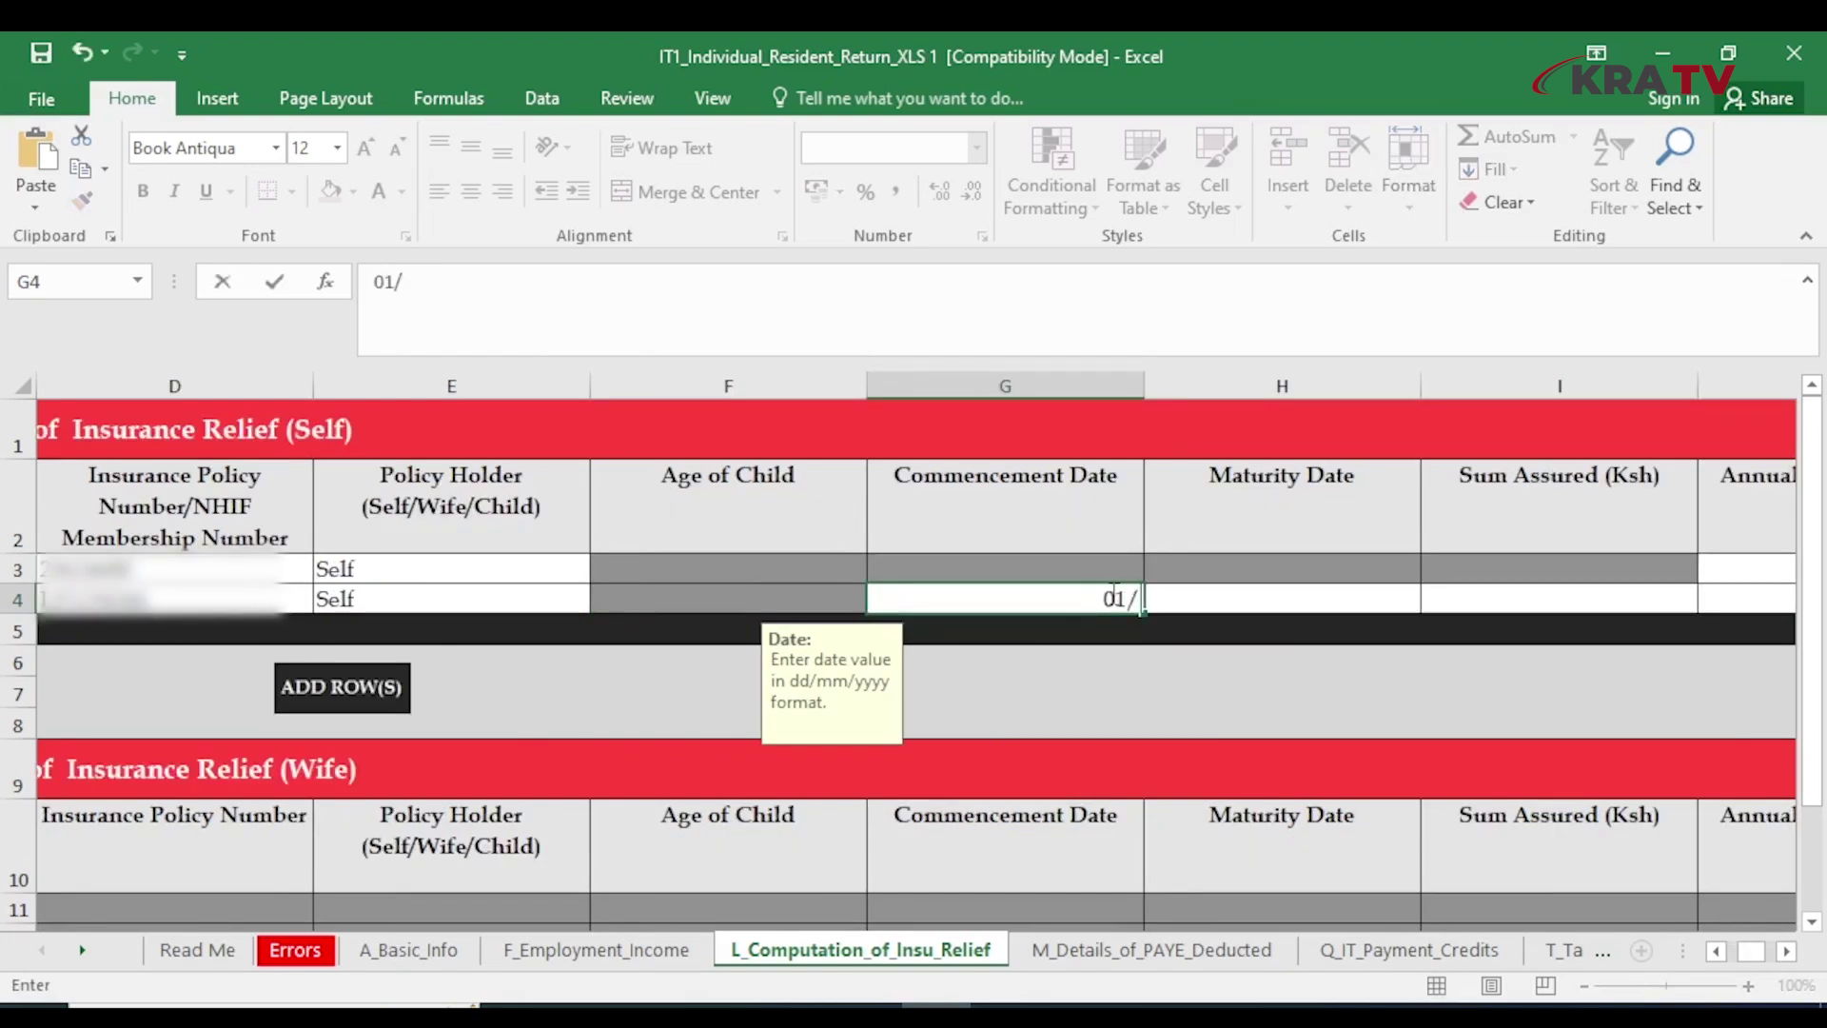
text(01/202)
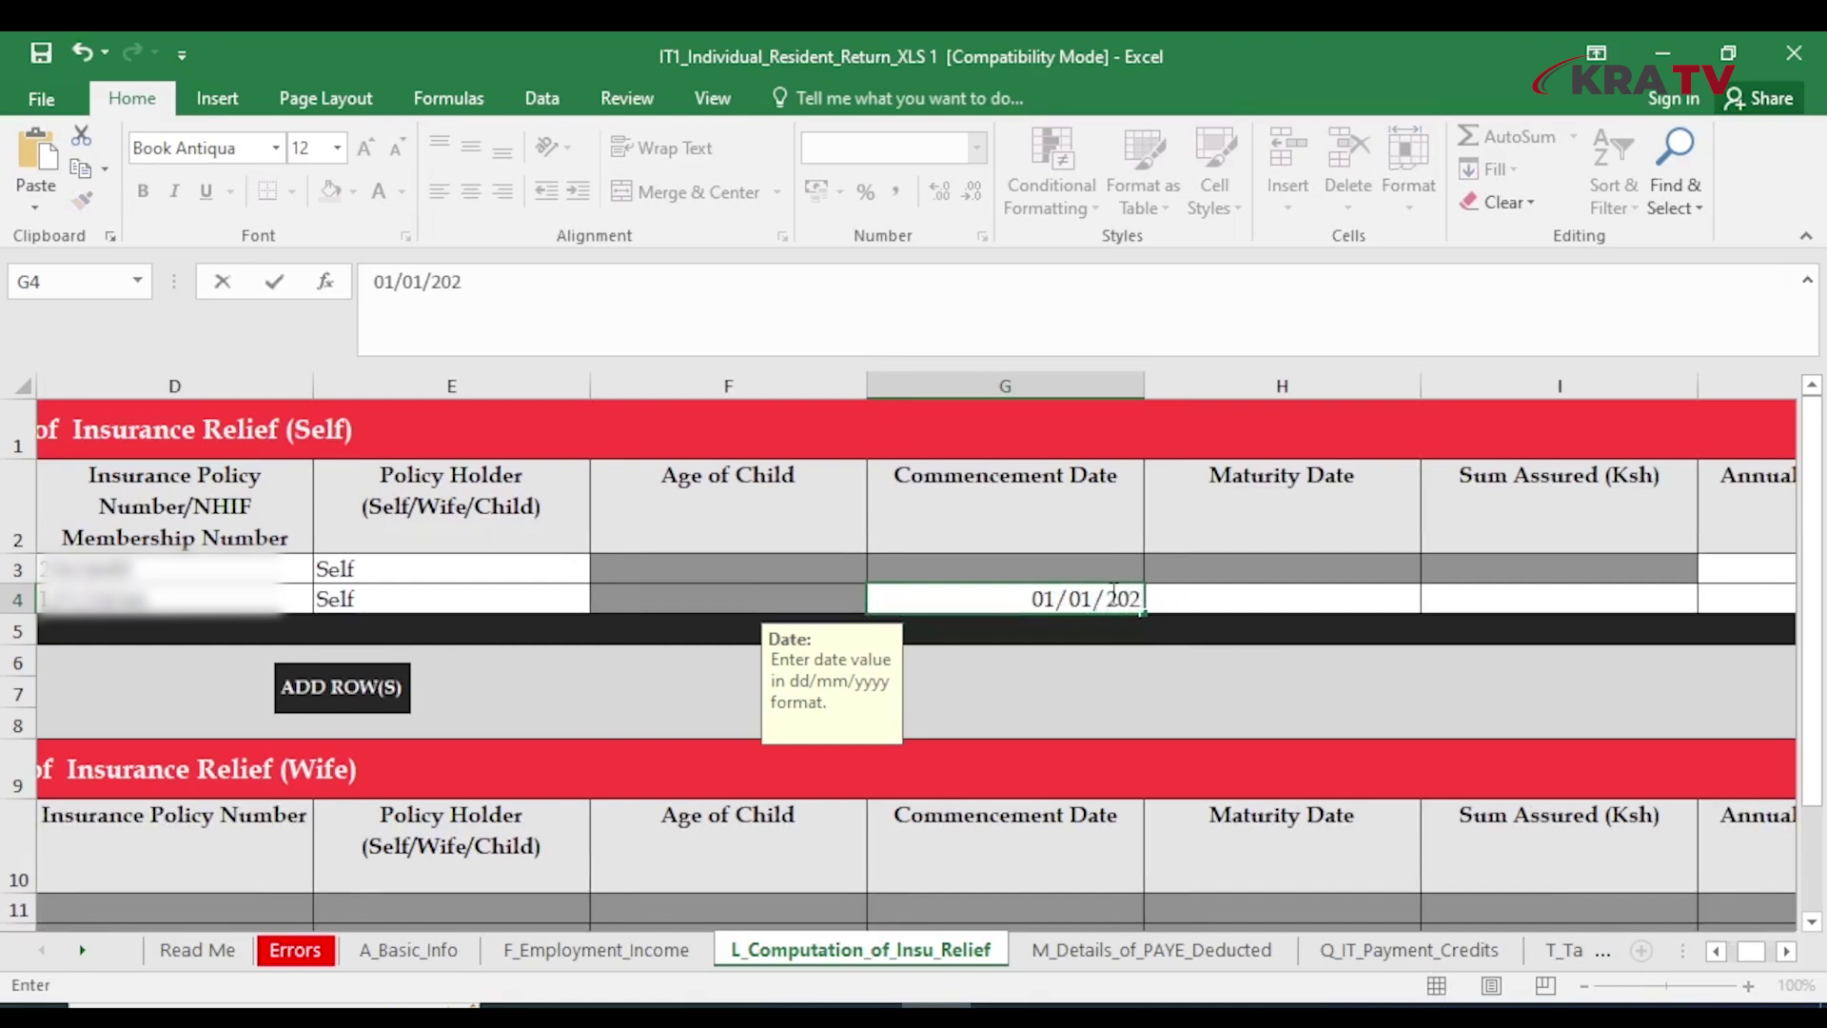
text(0)
key(Tab)
text(31/2)
key(BackSpace)
text(12/2025)
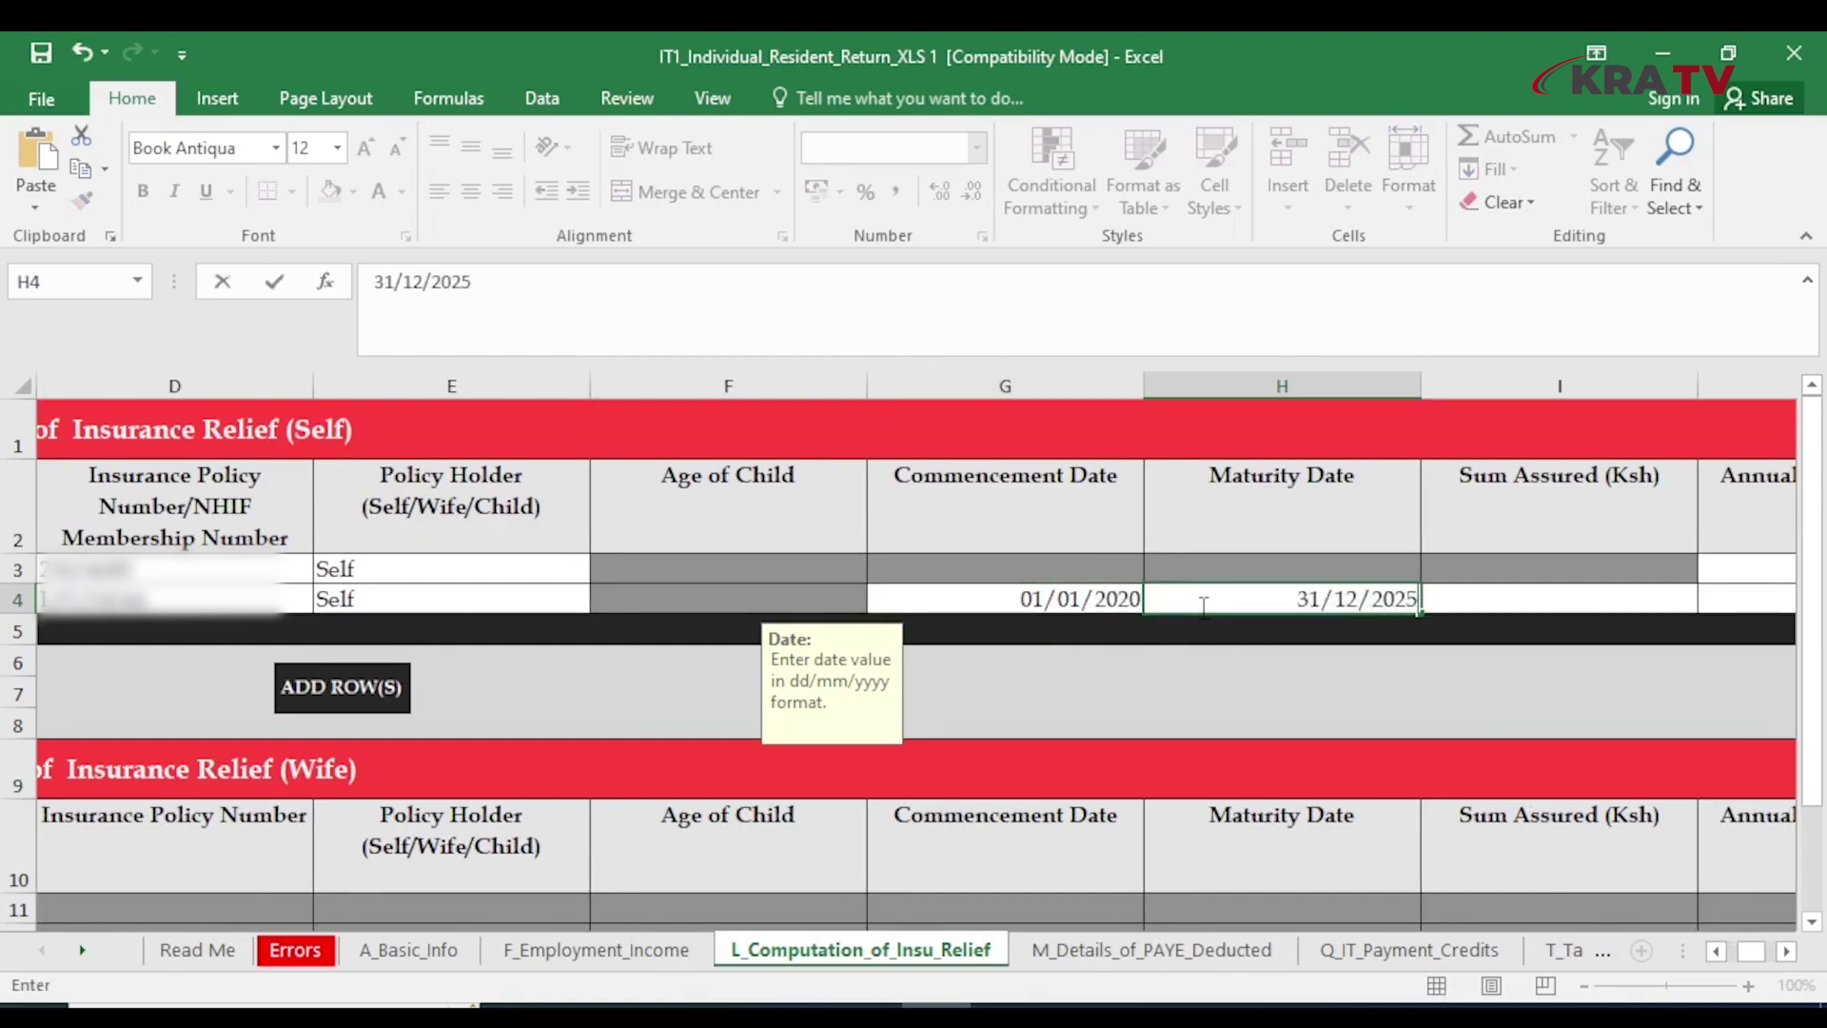
key(BackSpace)
text(7)
key(Tab)
text(40)
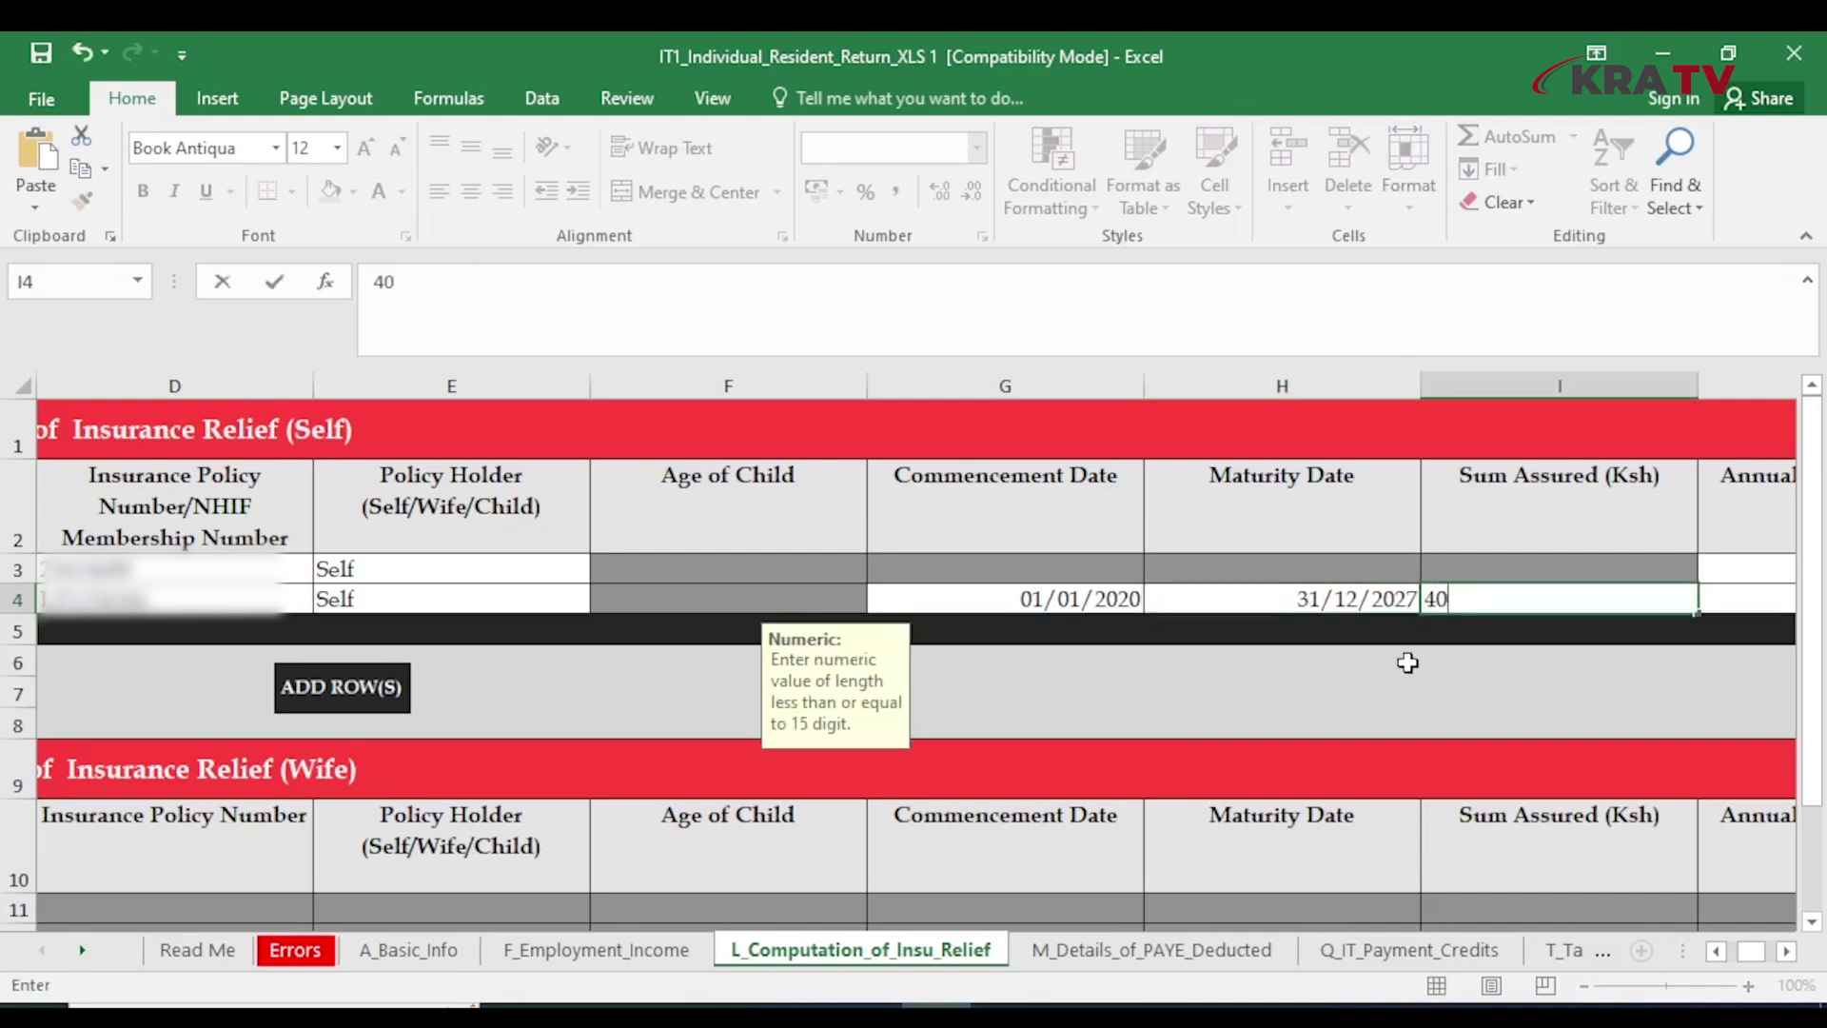
text(0,000)
key(Tab)
text(36,)
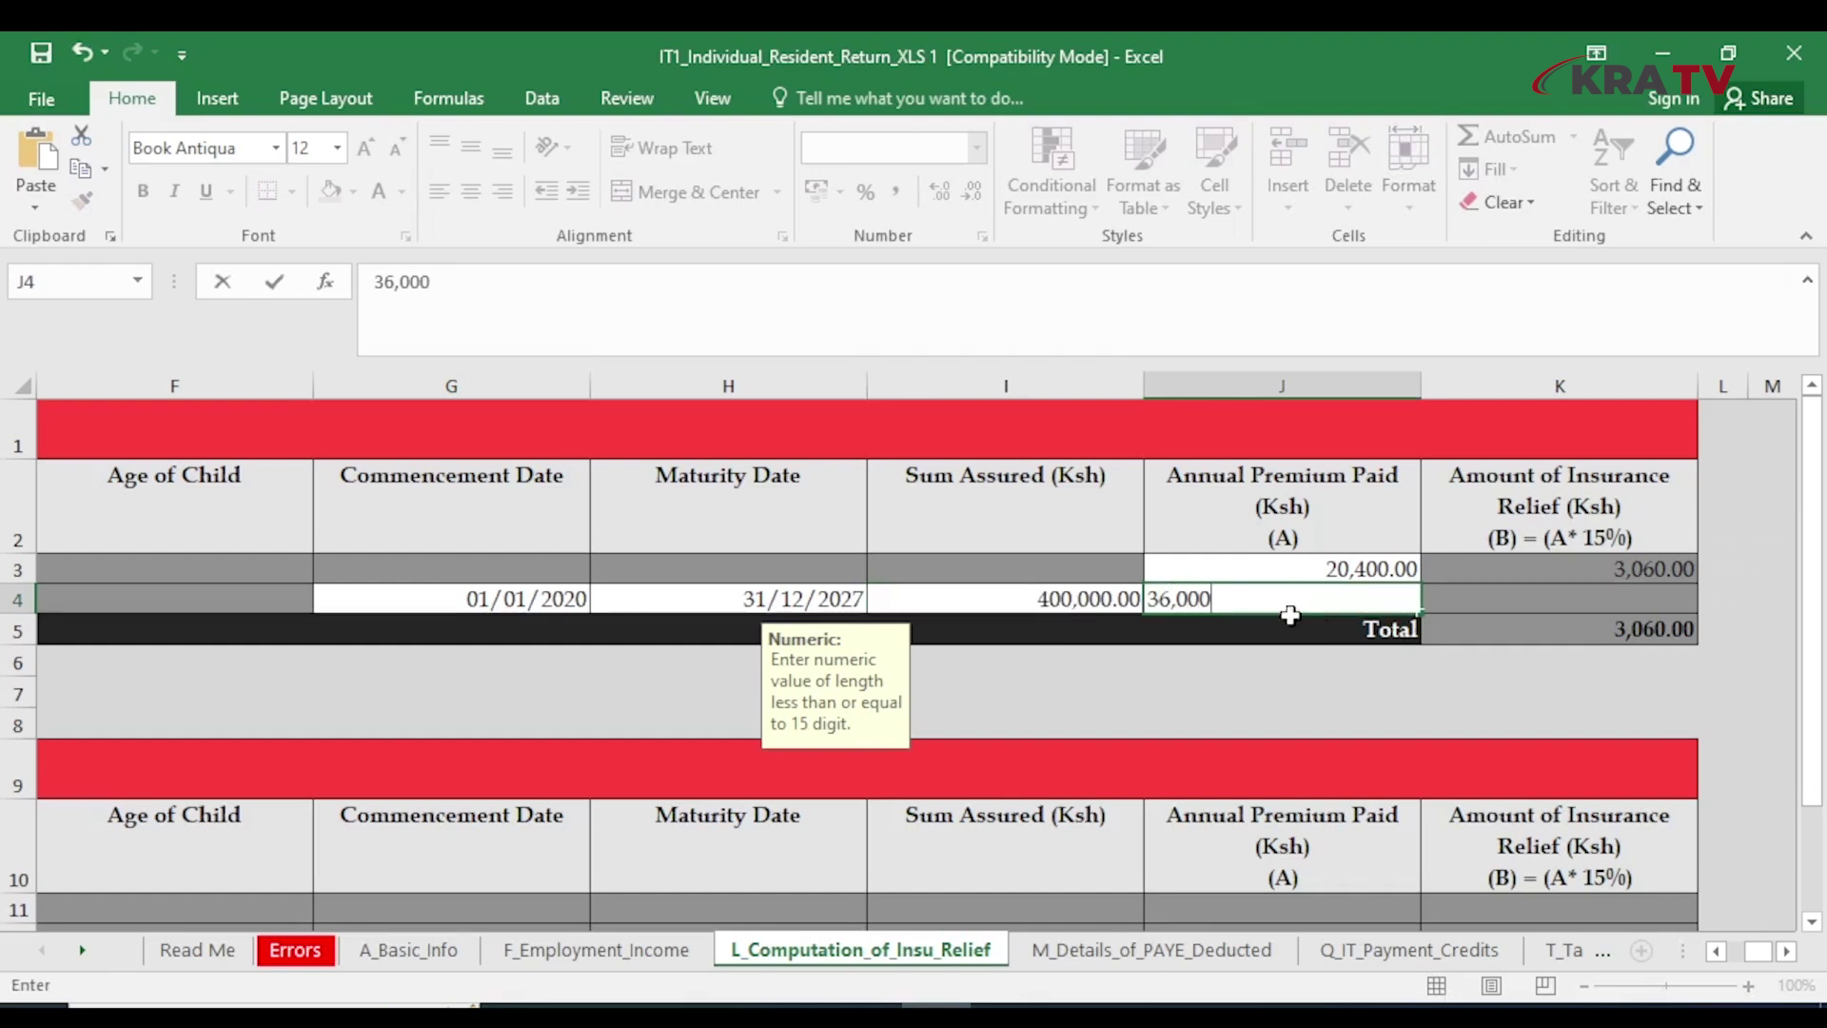
click(1285, 702)
key(ctrl+Page_Up)
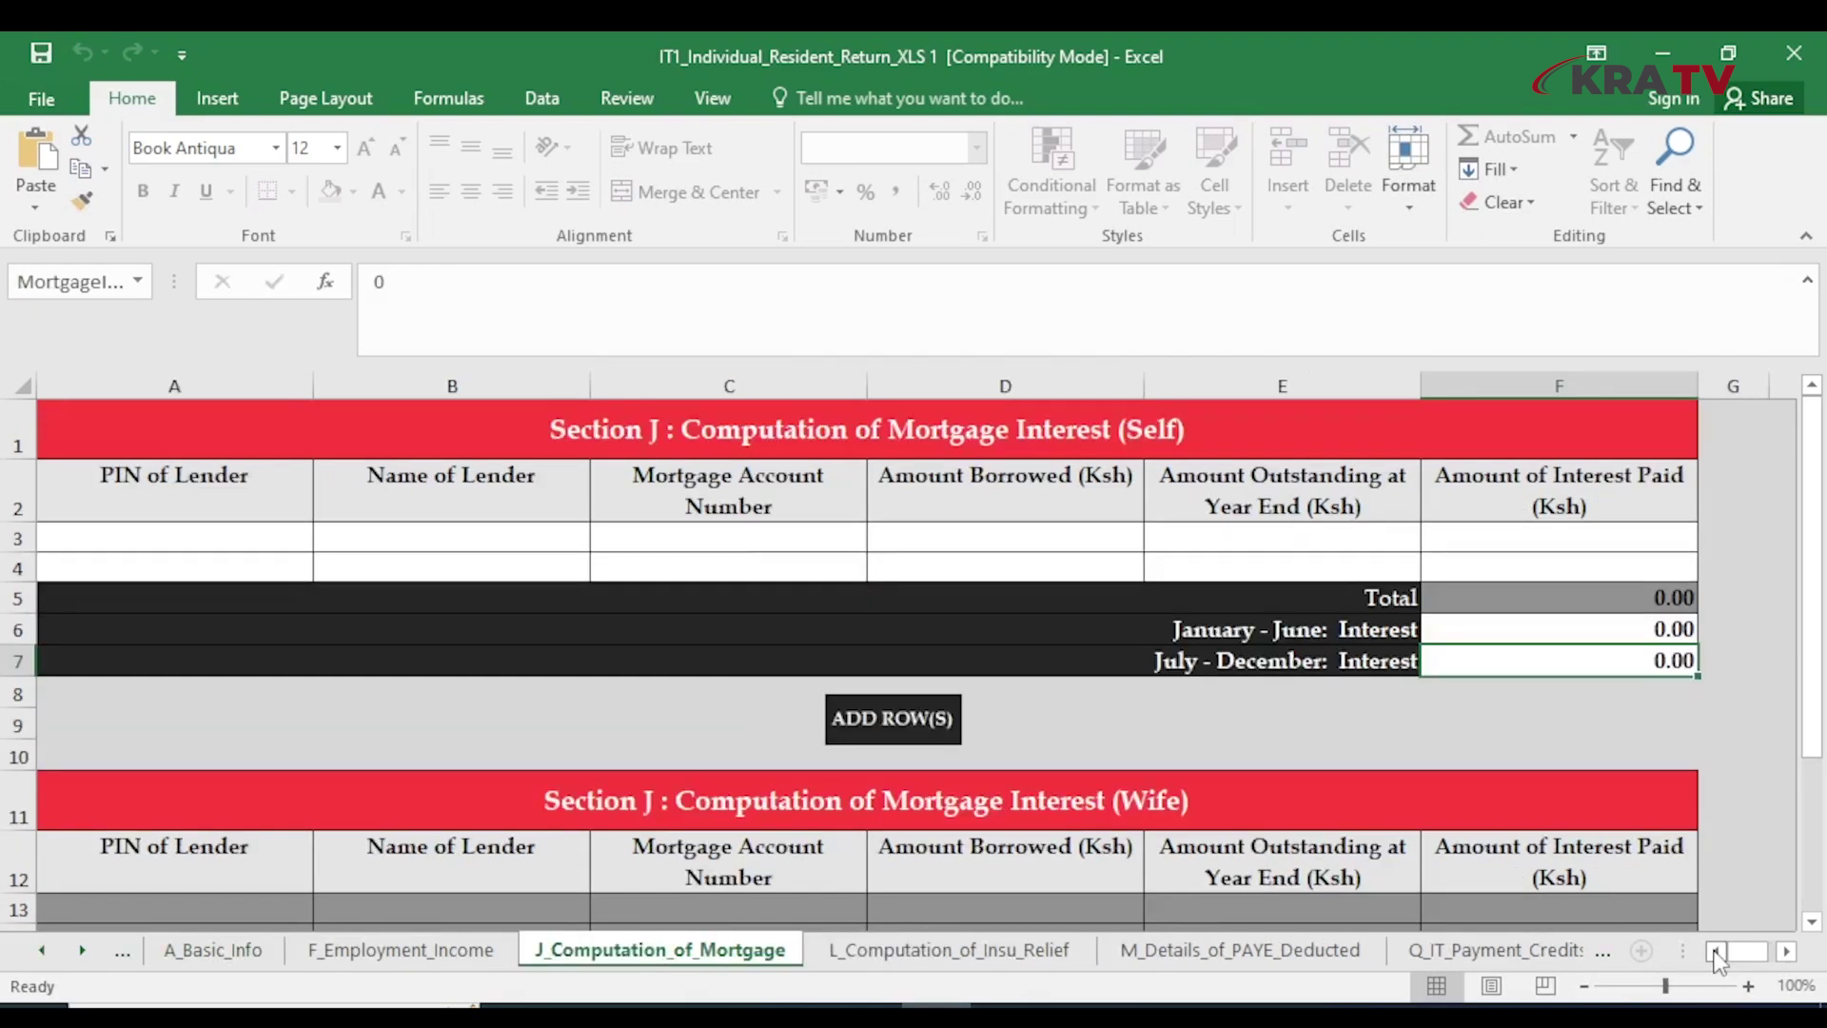
Enter the lender PIN, LENDER LIMITED, the mortgage account number and 5,000,000 borrowed
click(232, 538)
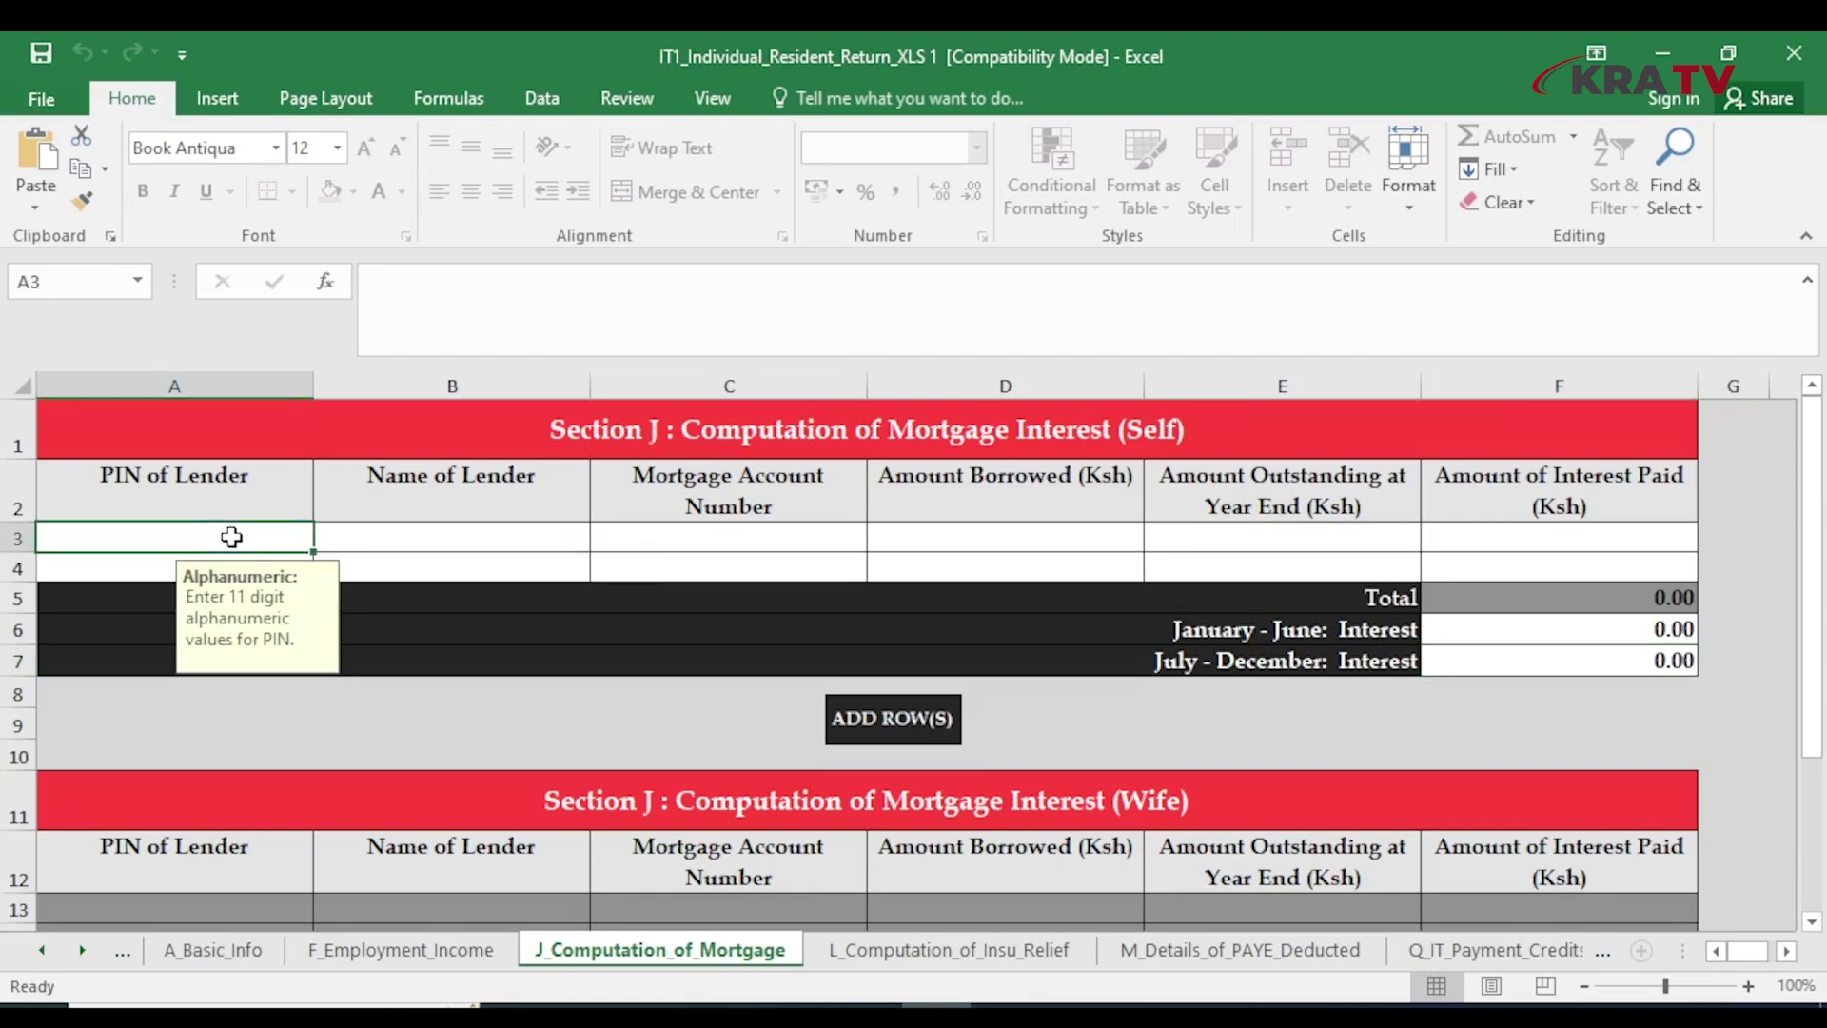
text(P0)
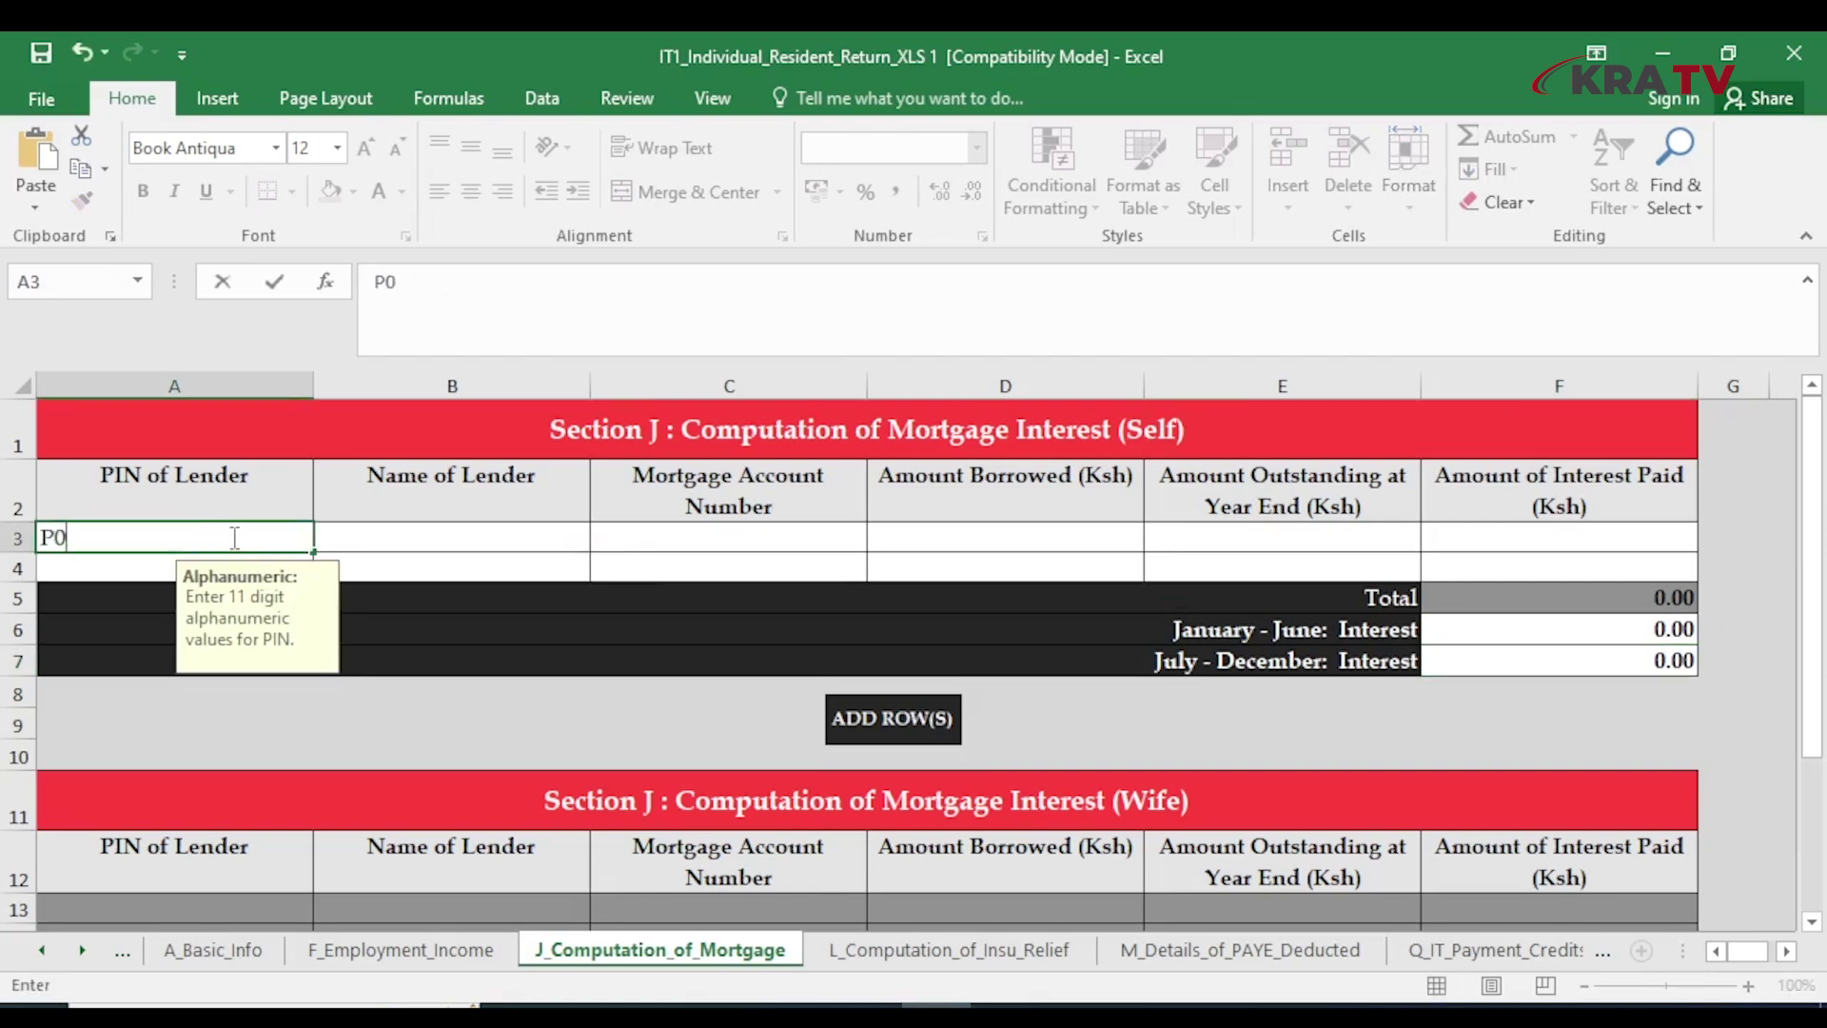
text(510X)
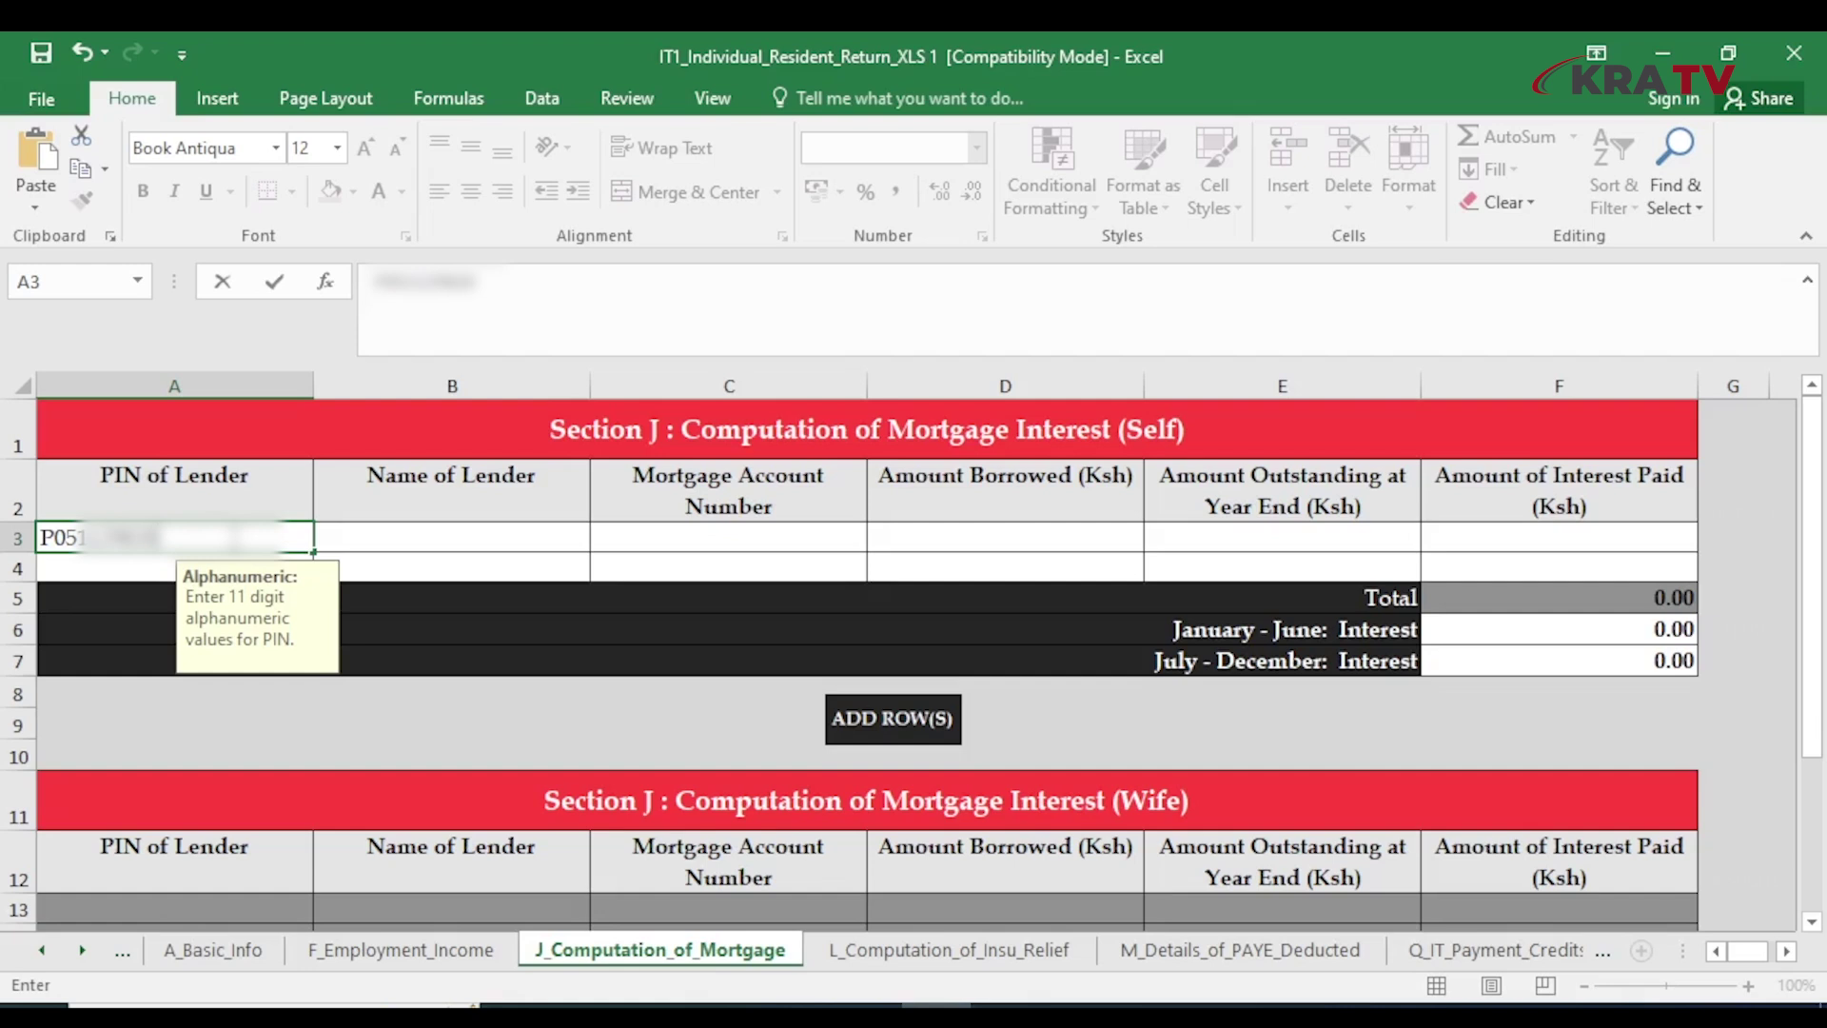
click(420, 536)
text(LEND)
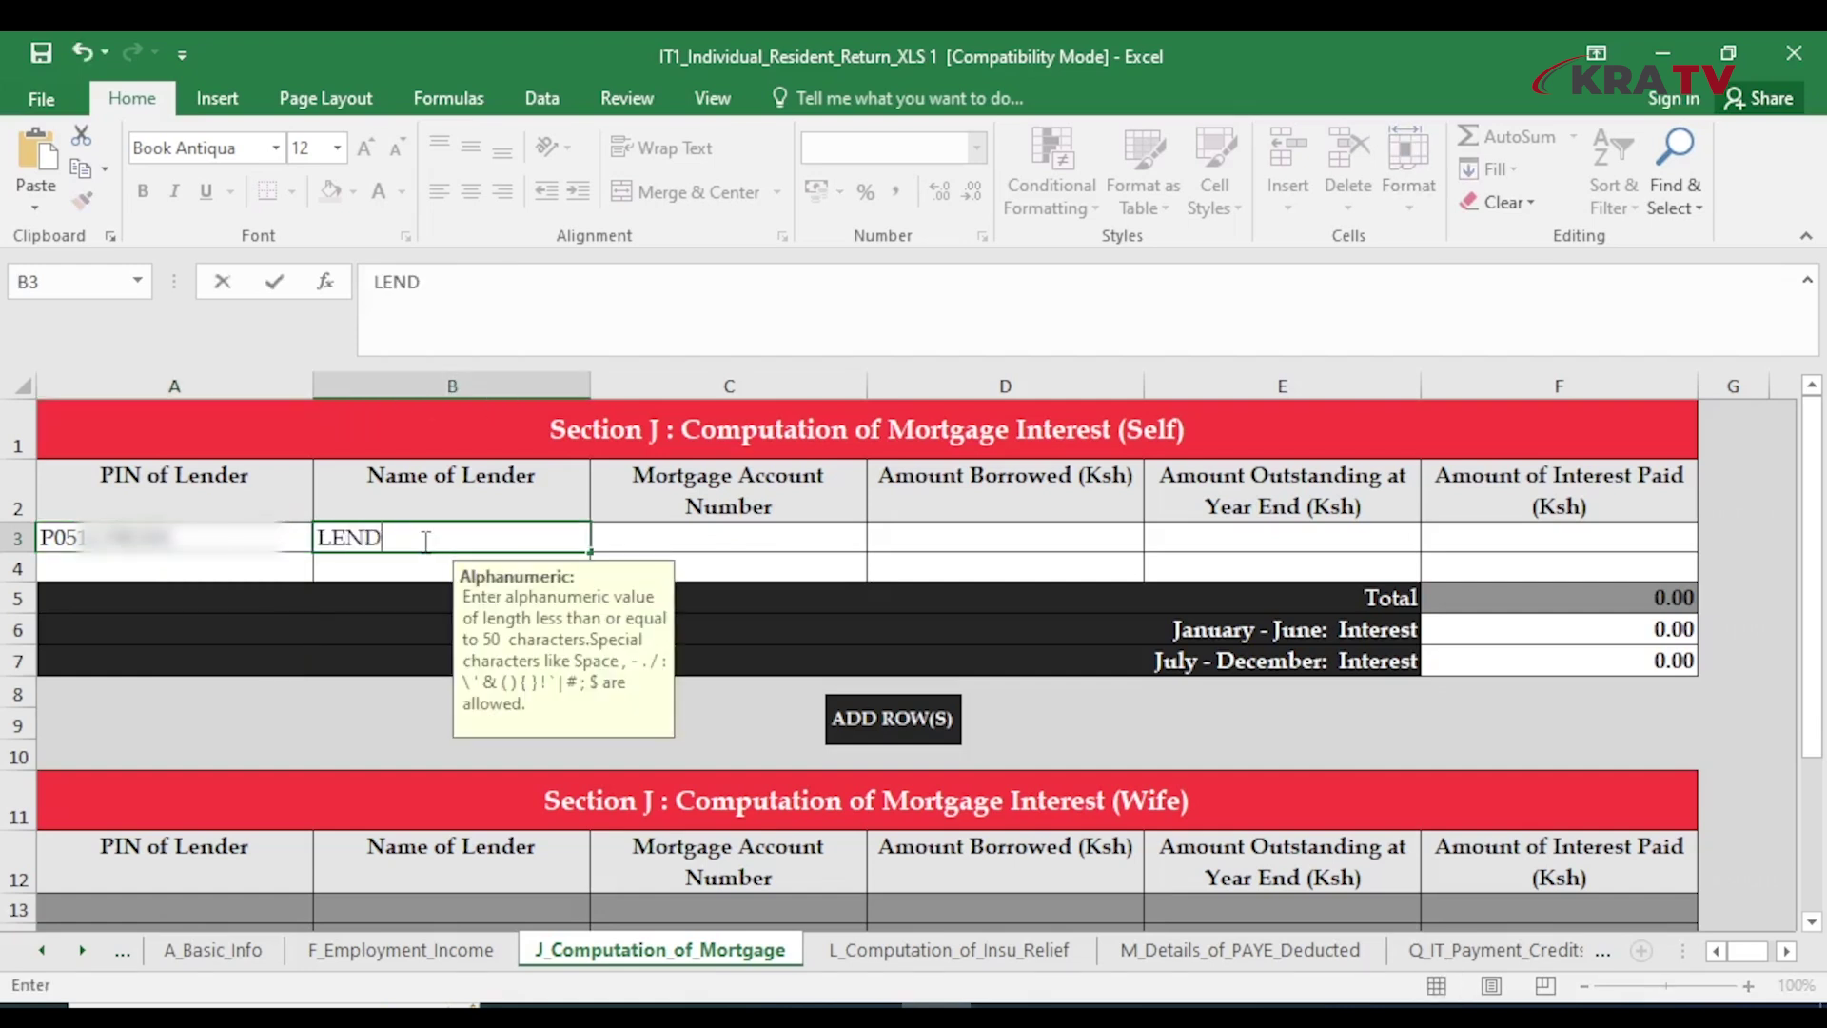
text(ER LIMITED)
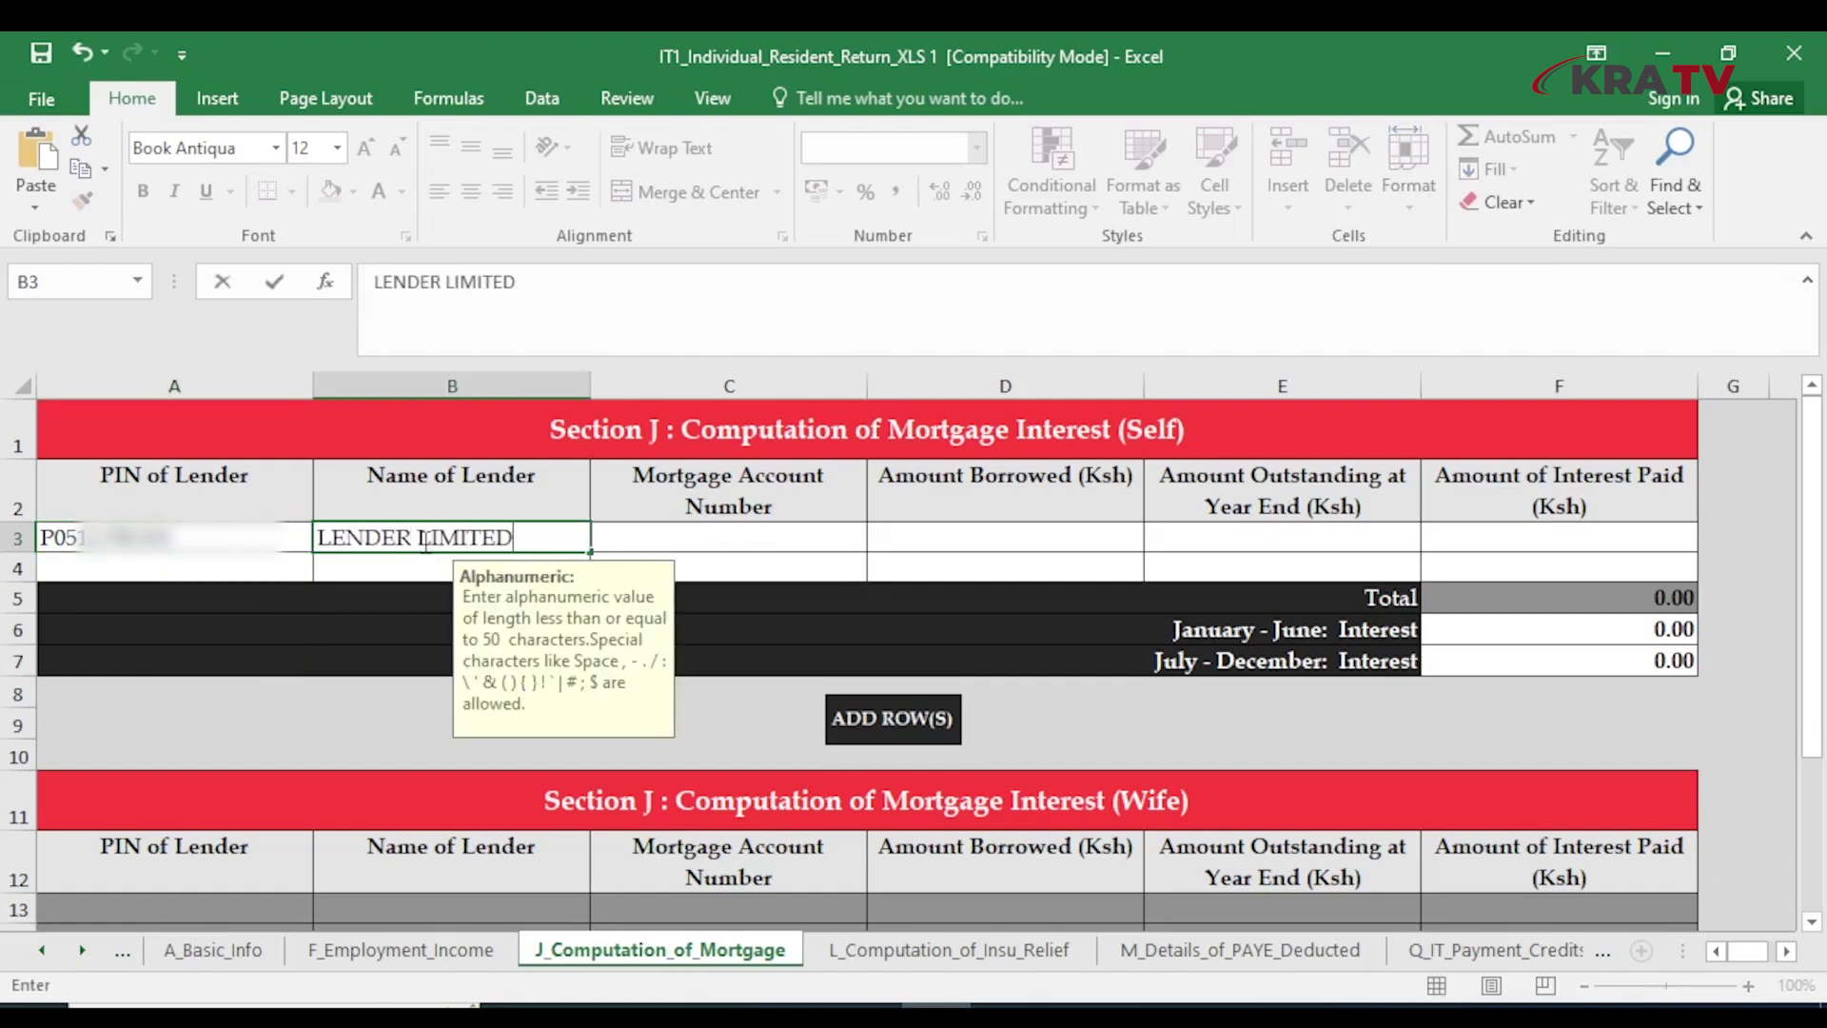
click(699, 532)
text(MG)
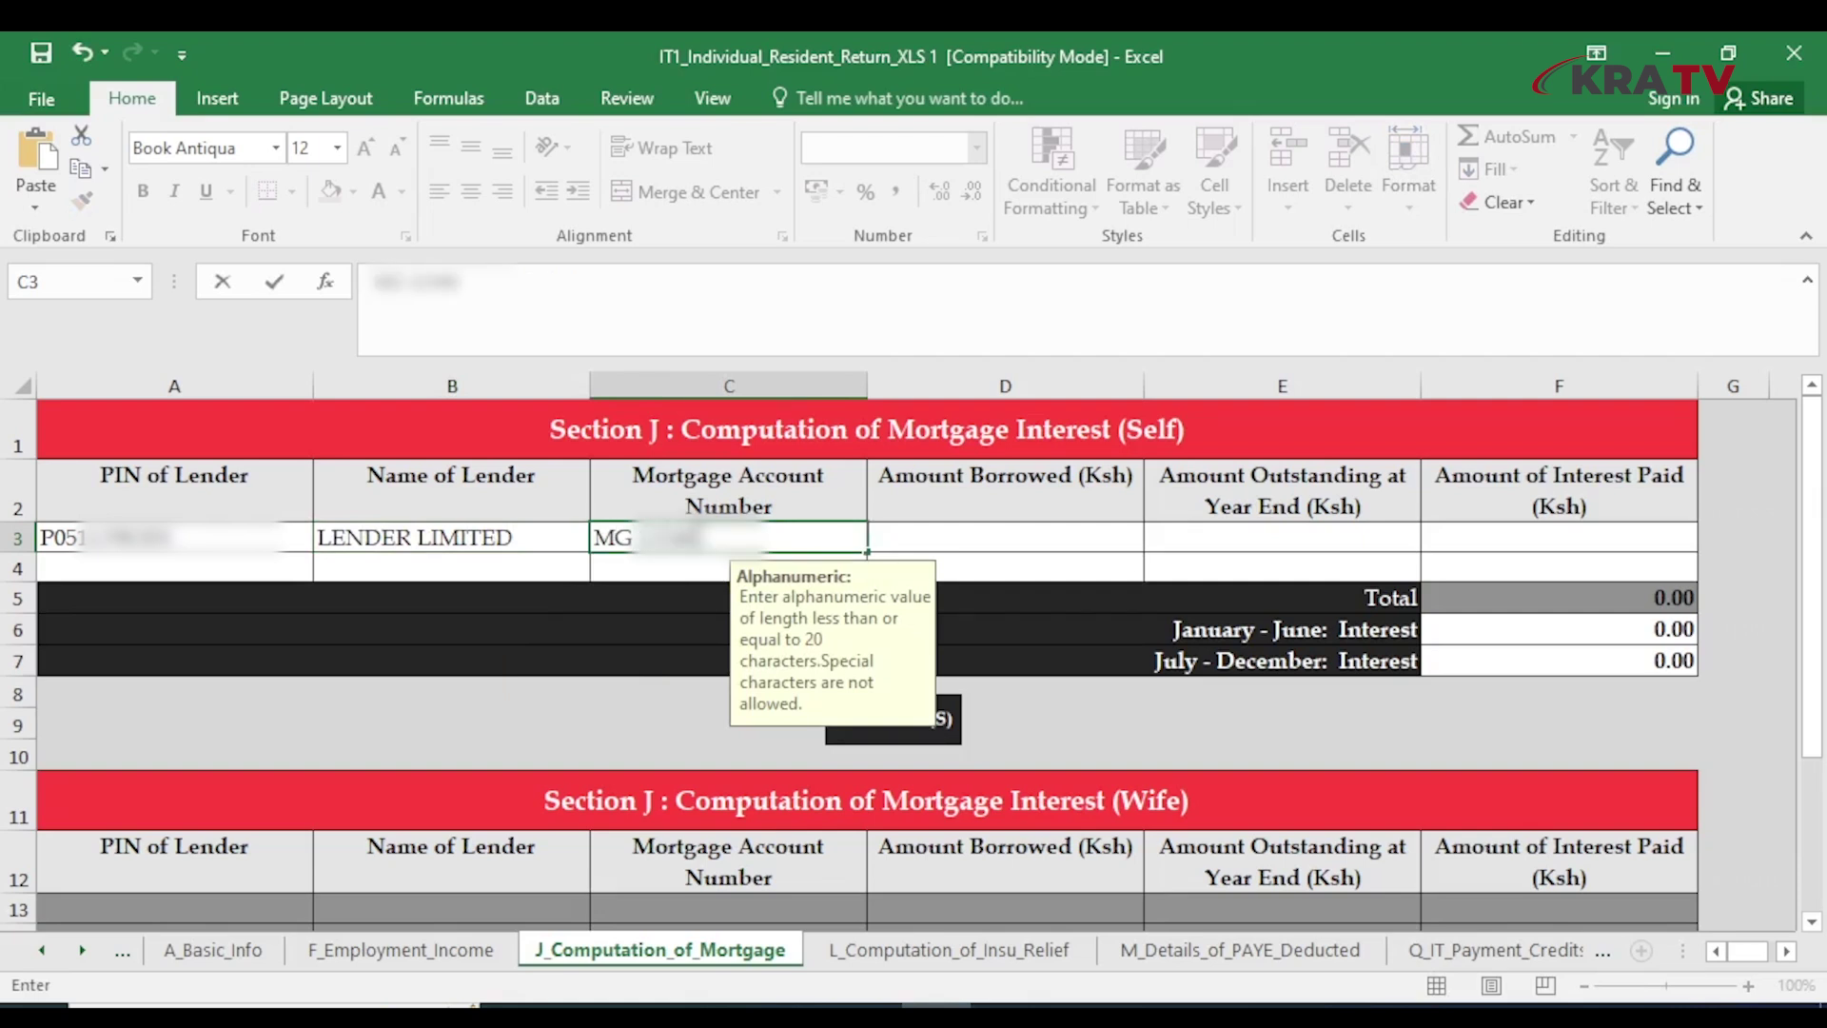
click(950, 541)
text(5,)
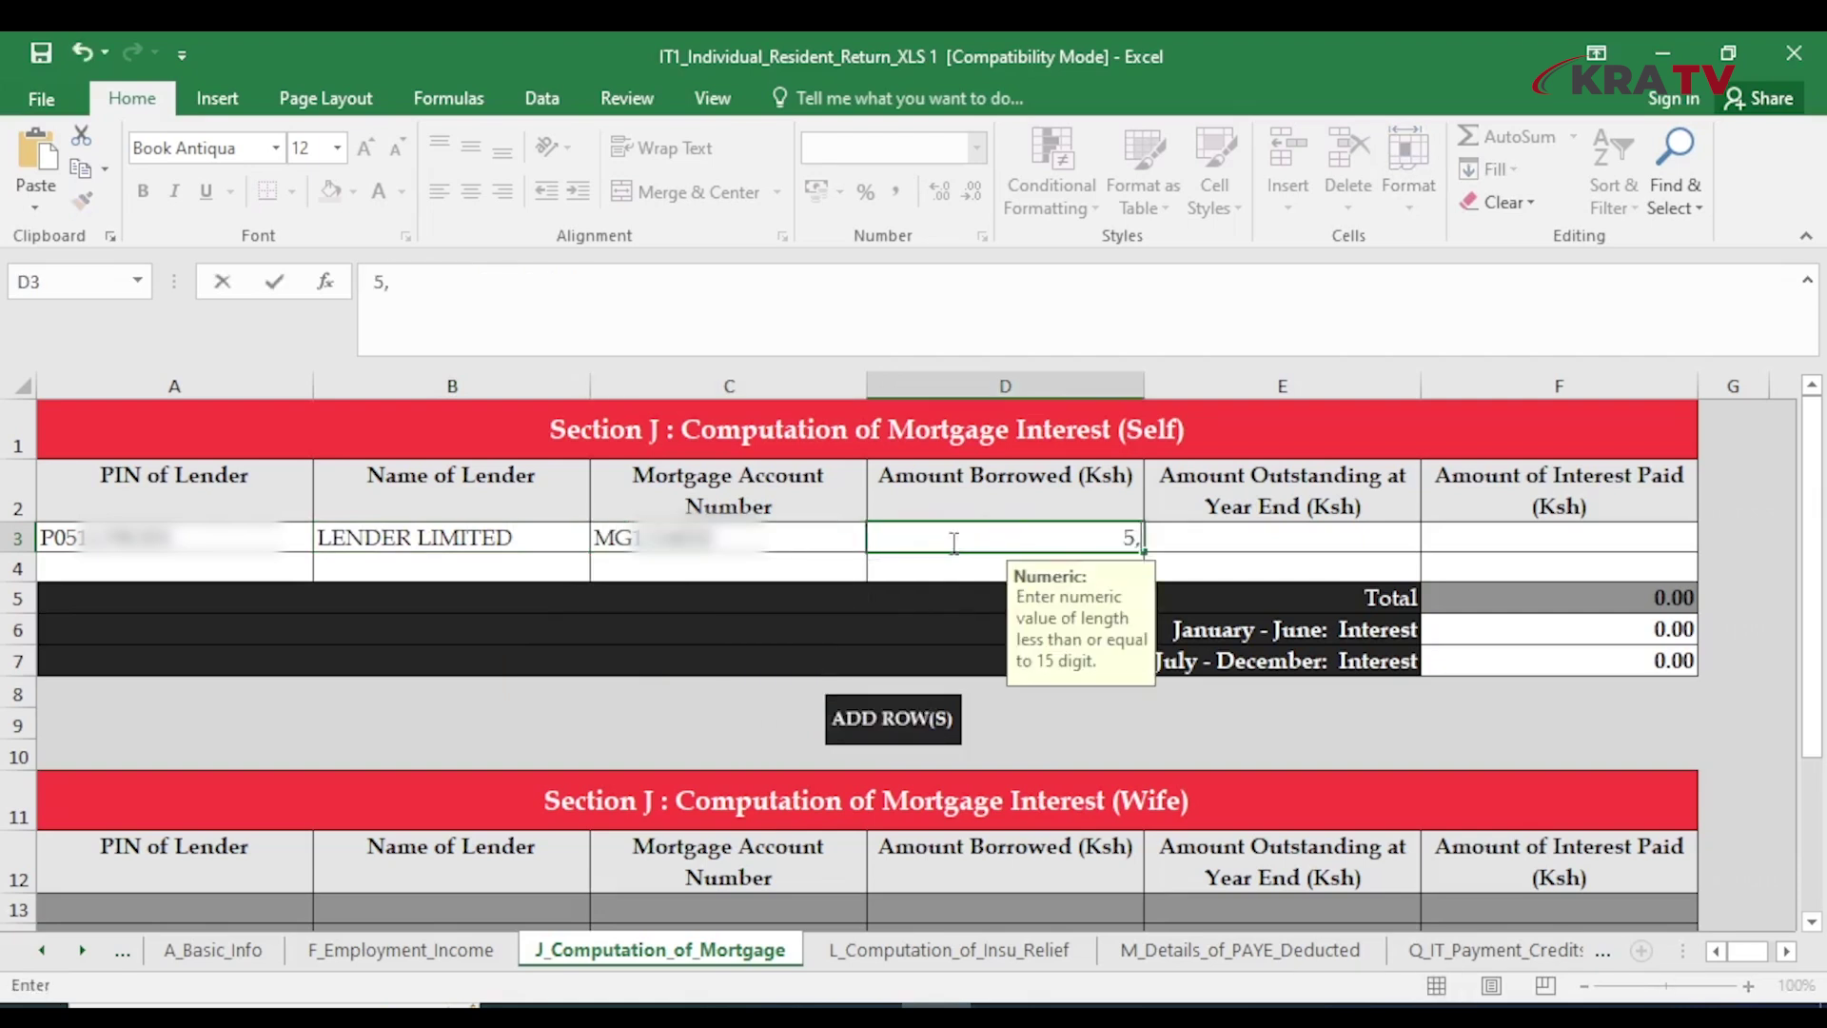
text(000,000)
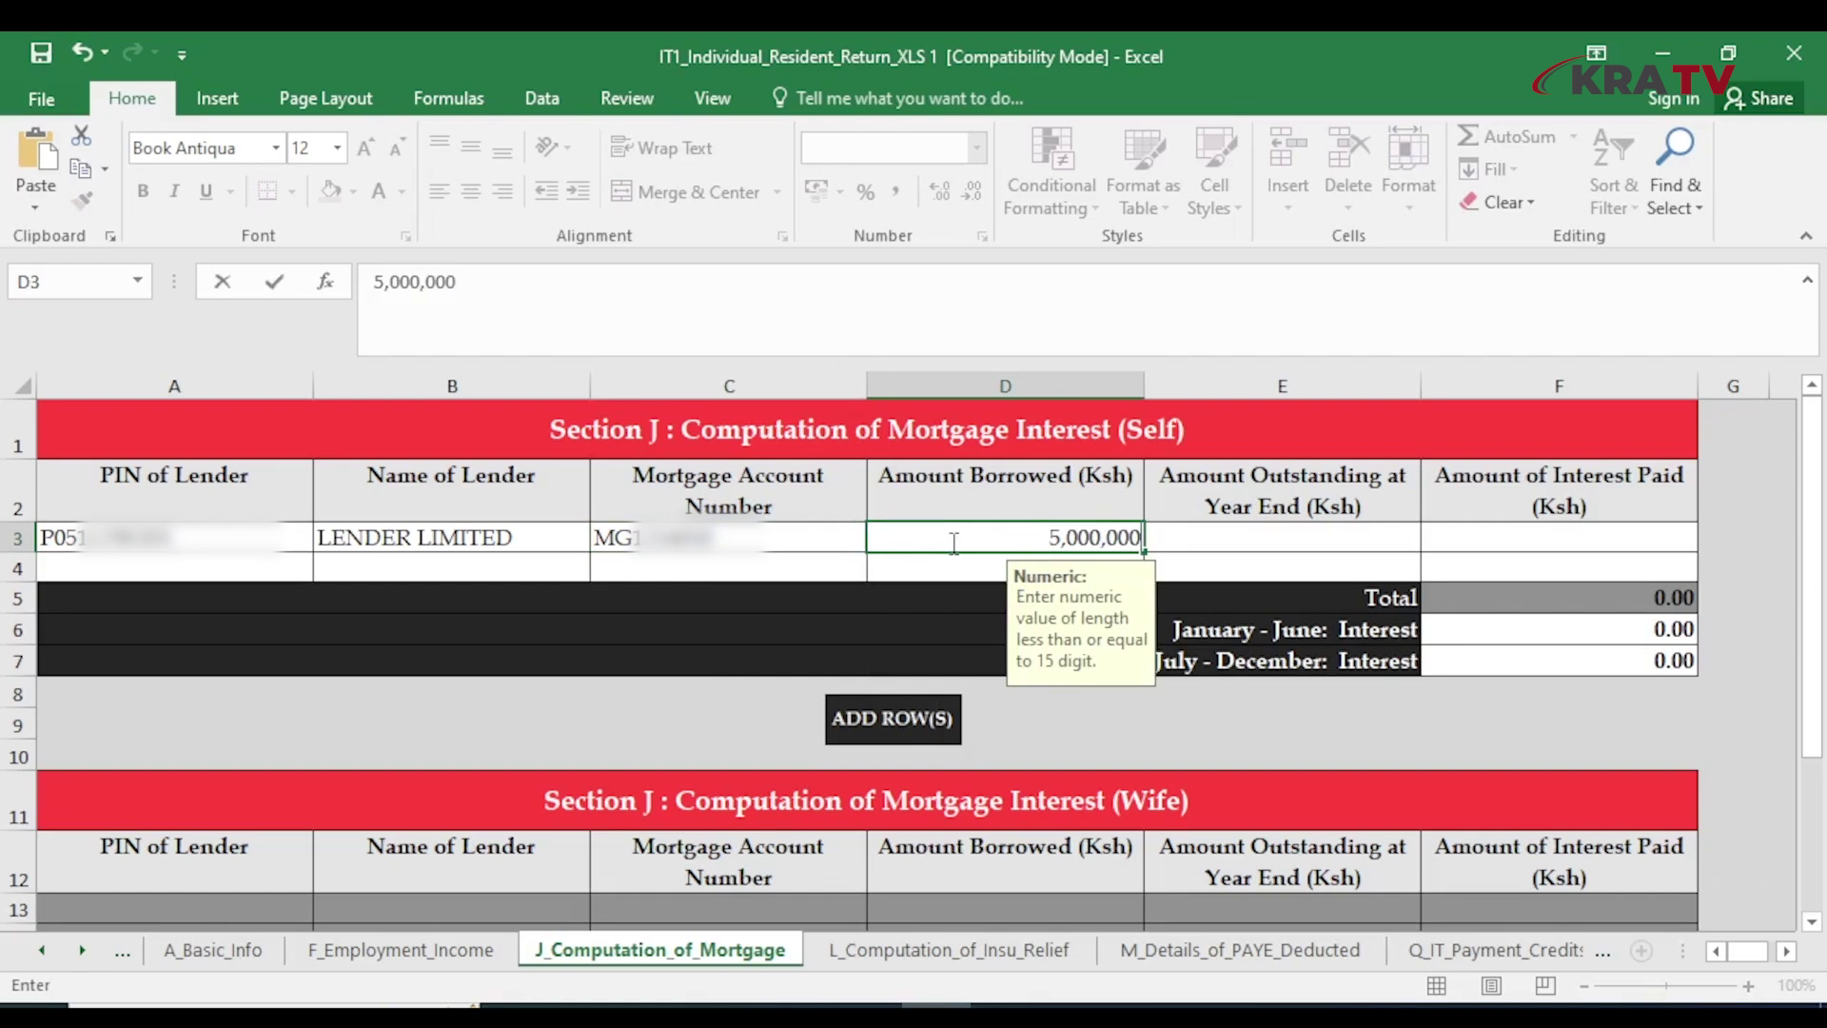
Enter 4,200,000 outstanding and 120,000 interest paid, split 70,000 January–June and 50,000 July–December
click(1236, 538)
text(4,2)
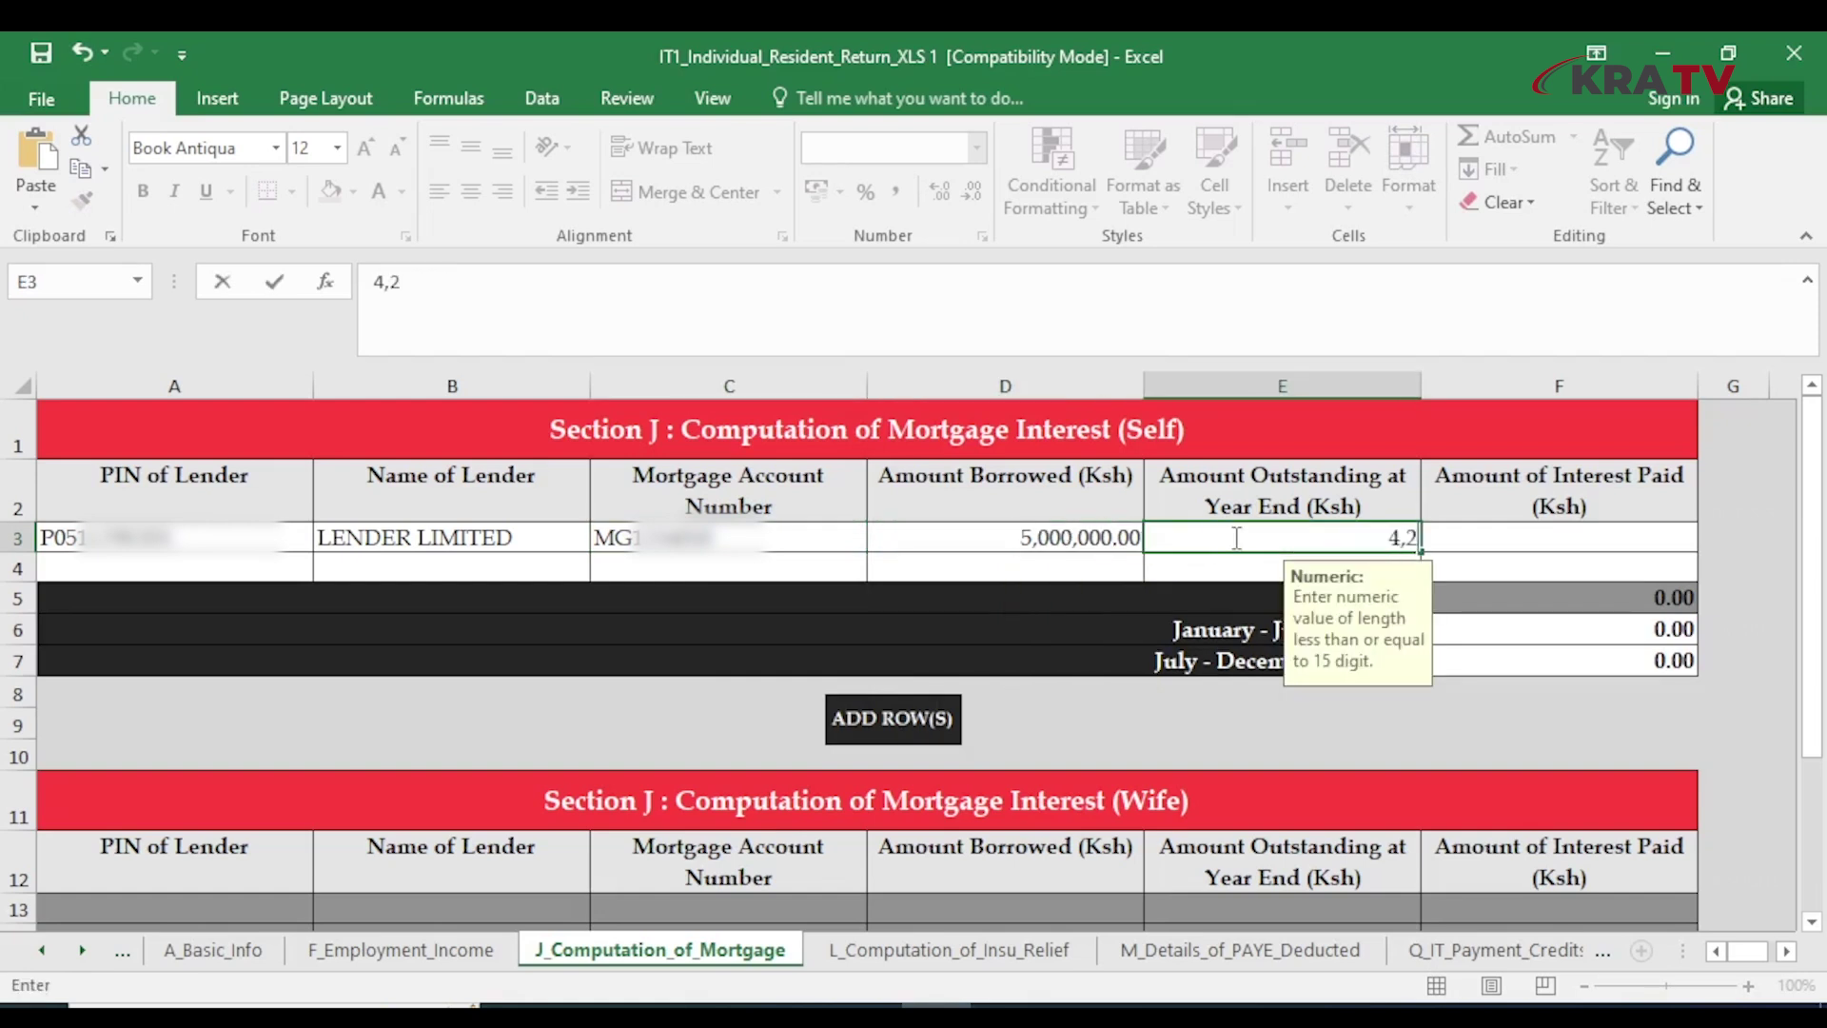
text(00,000)
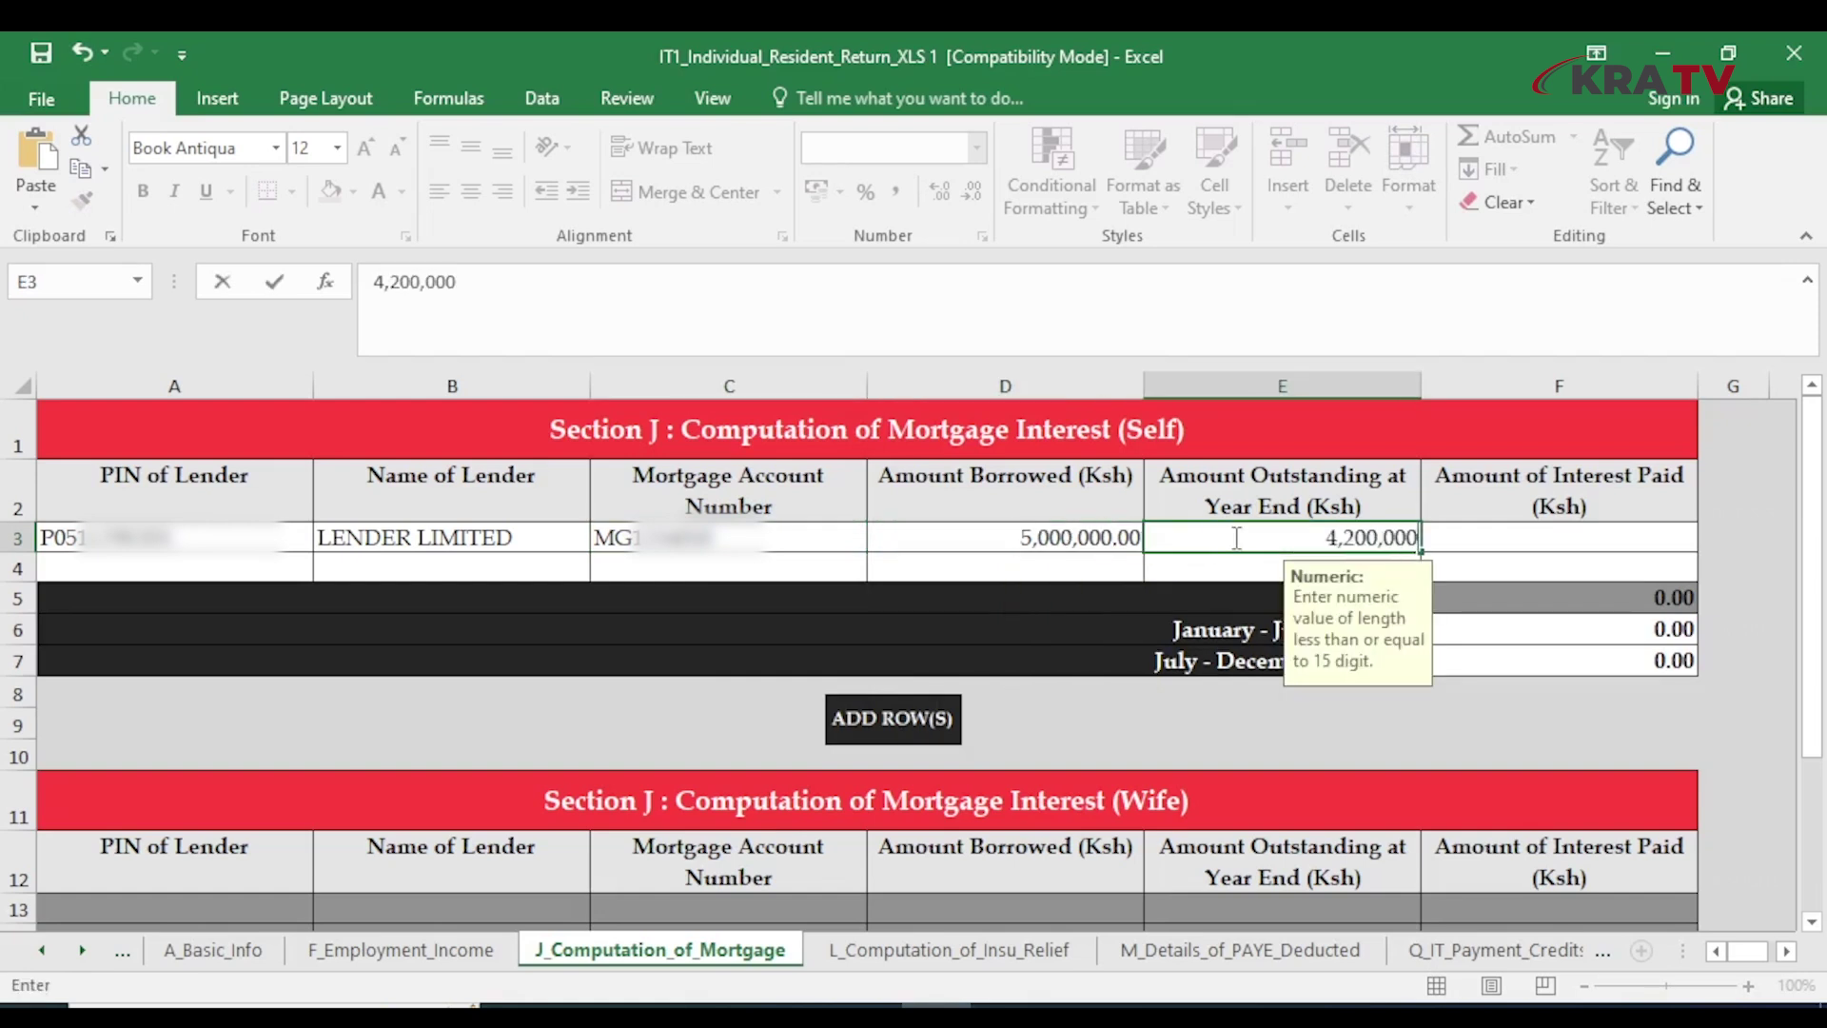
click(1545, 540)
text(120,000)
click(1549, 628)
text(70,000)
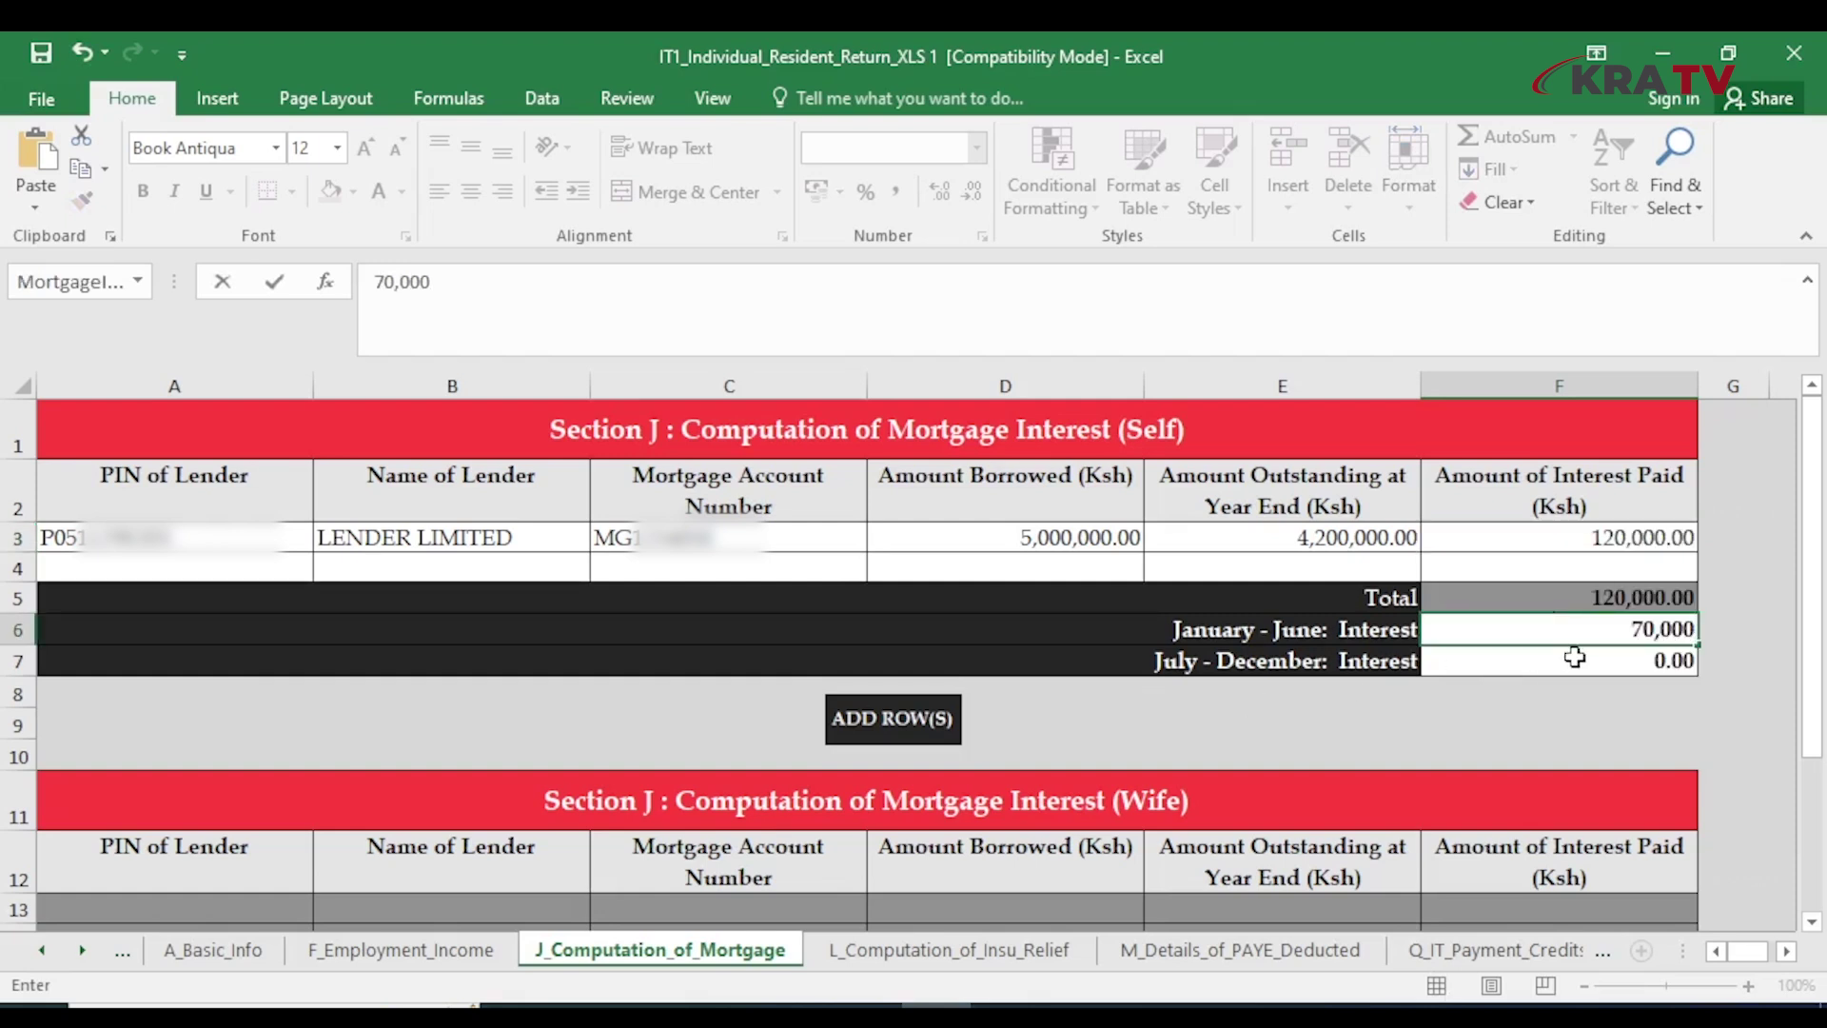
click(1575, 672)
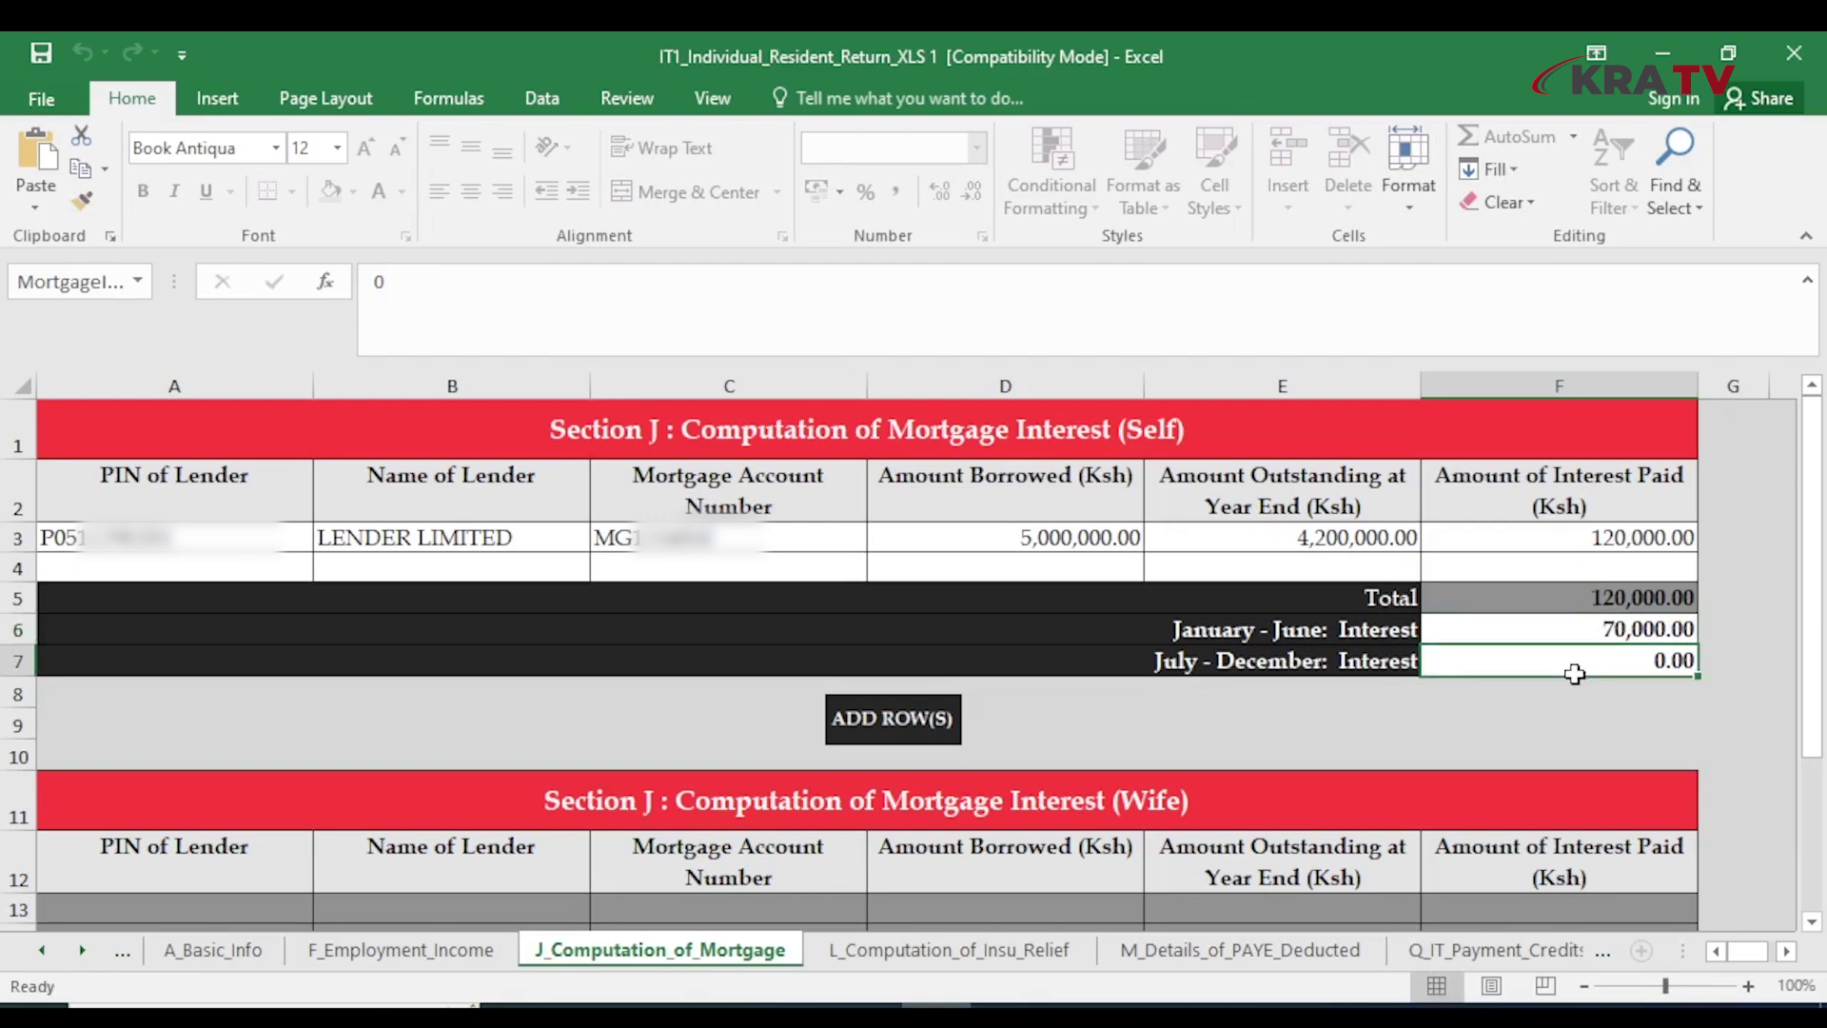
text(50,000)
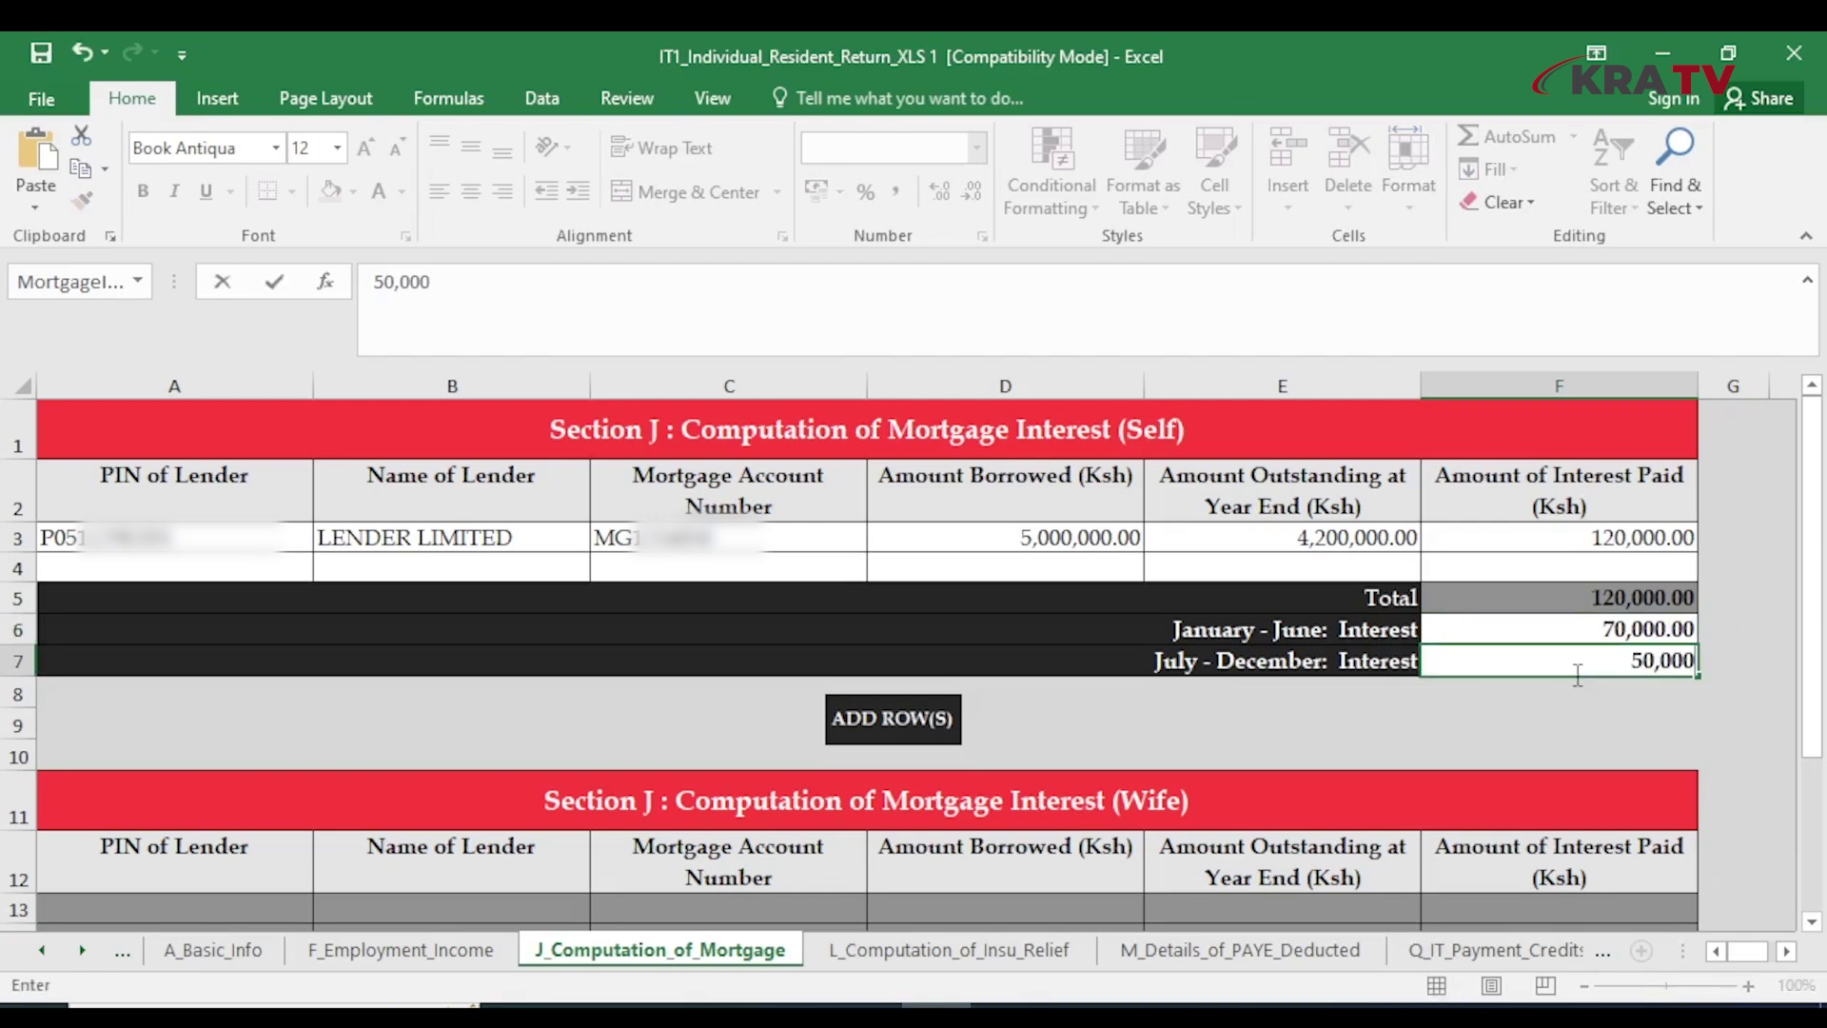
click(1565, 714)
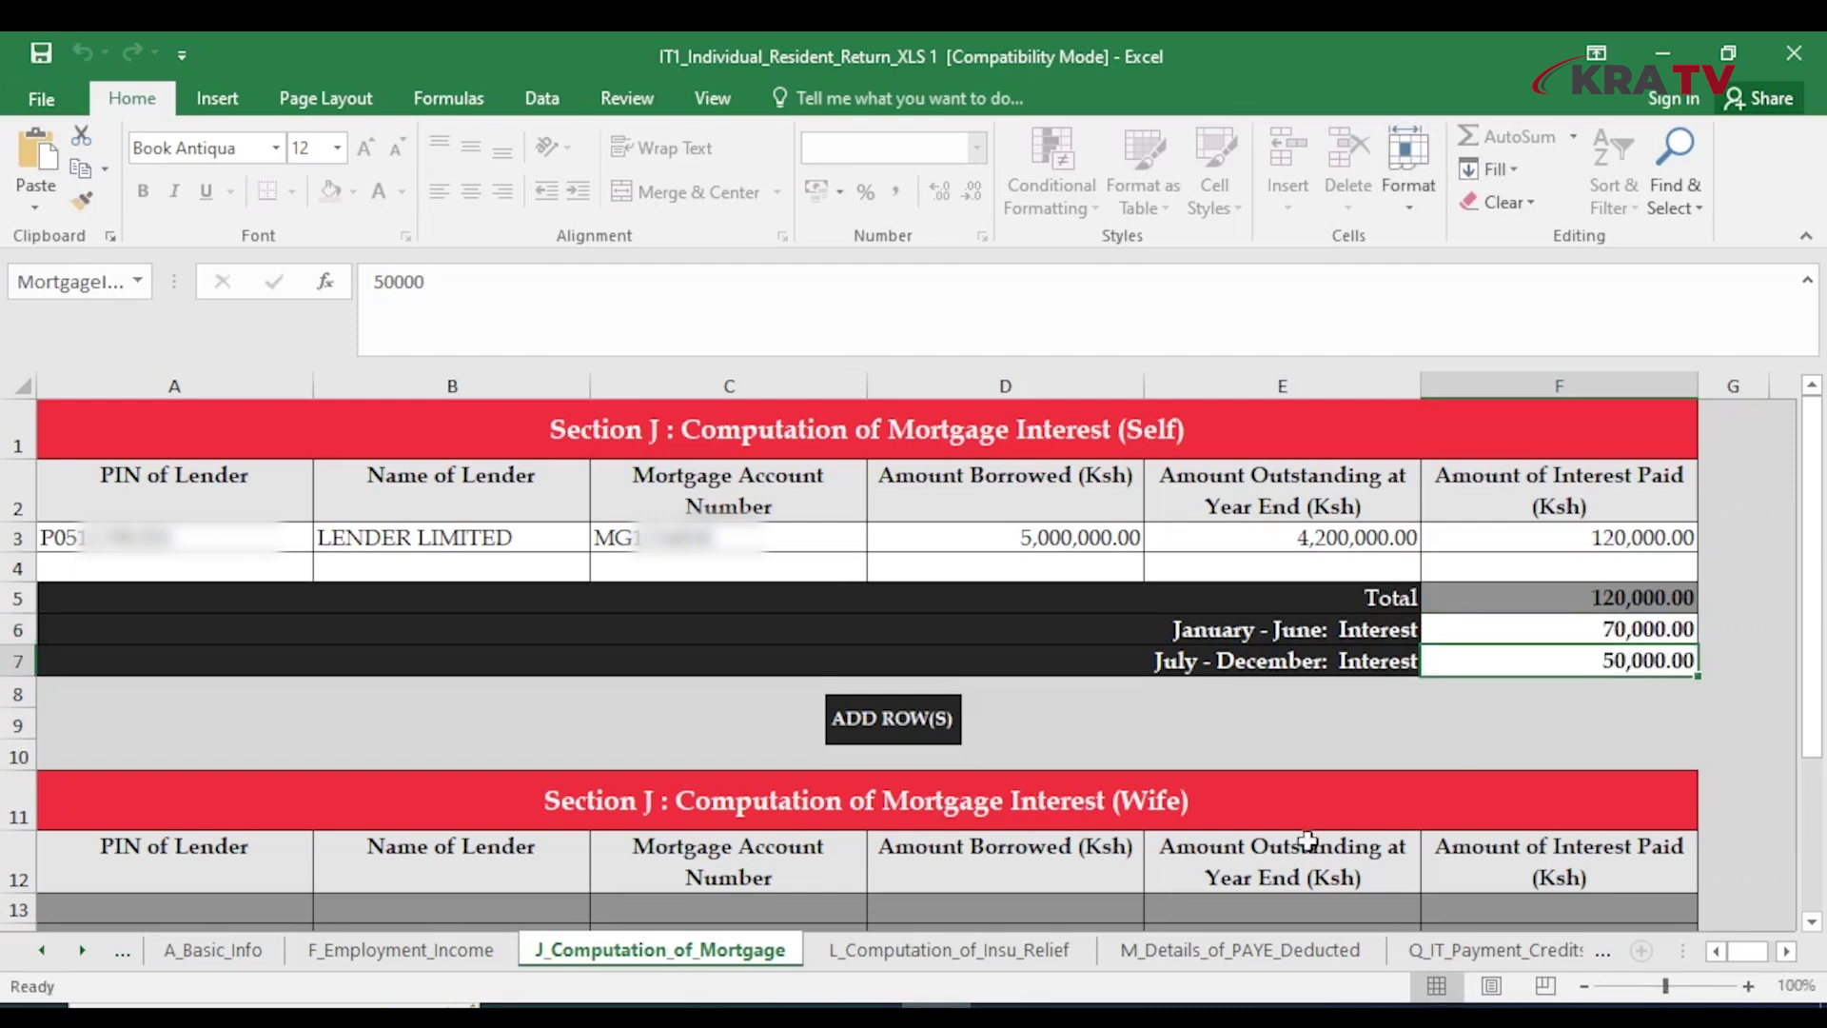
Review the totals on T_Tax_Computation, then run VALIDATE and confirm generating the upload zip
click(84, 951)
click(1339, 950)
scroll(1215, 785, up, 5)
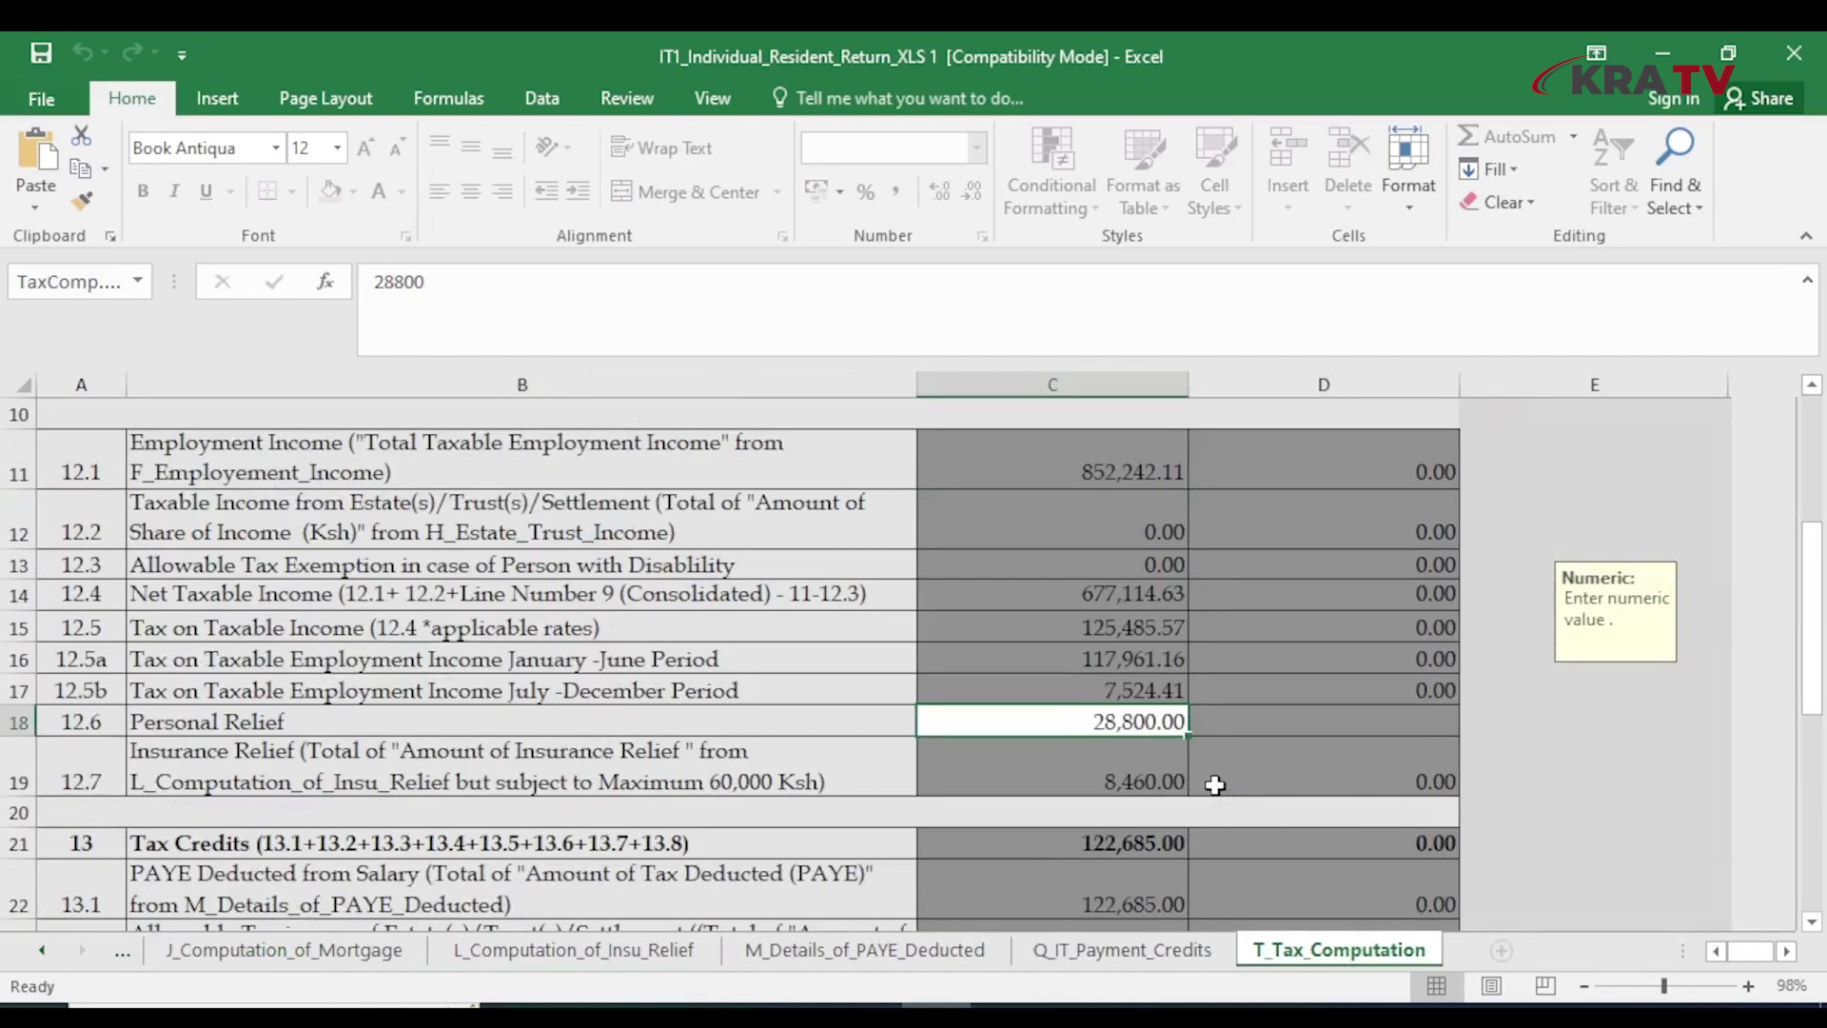
scroll(1215, 785, up, 3)
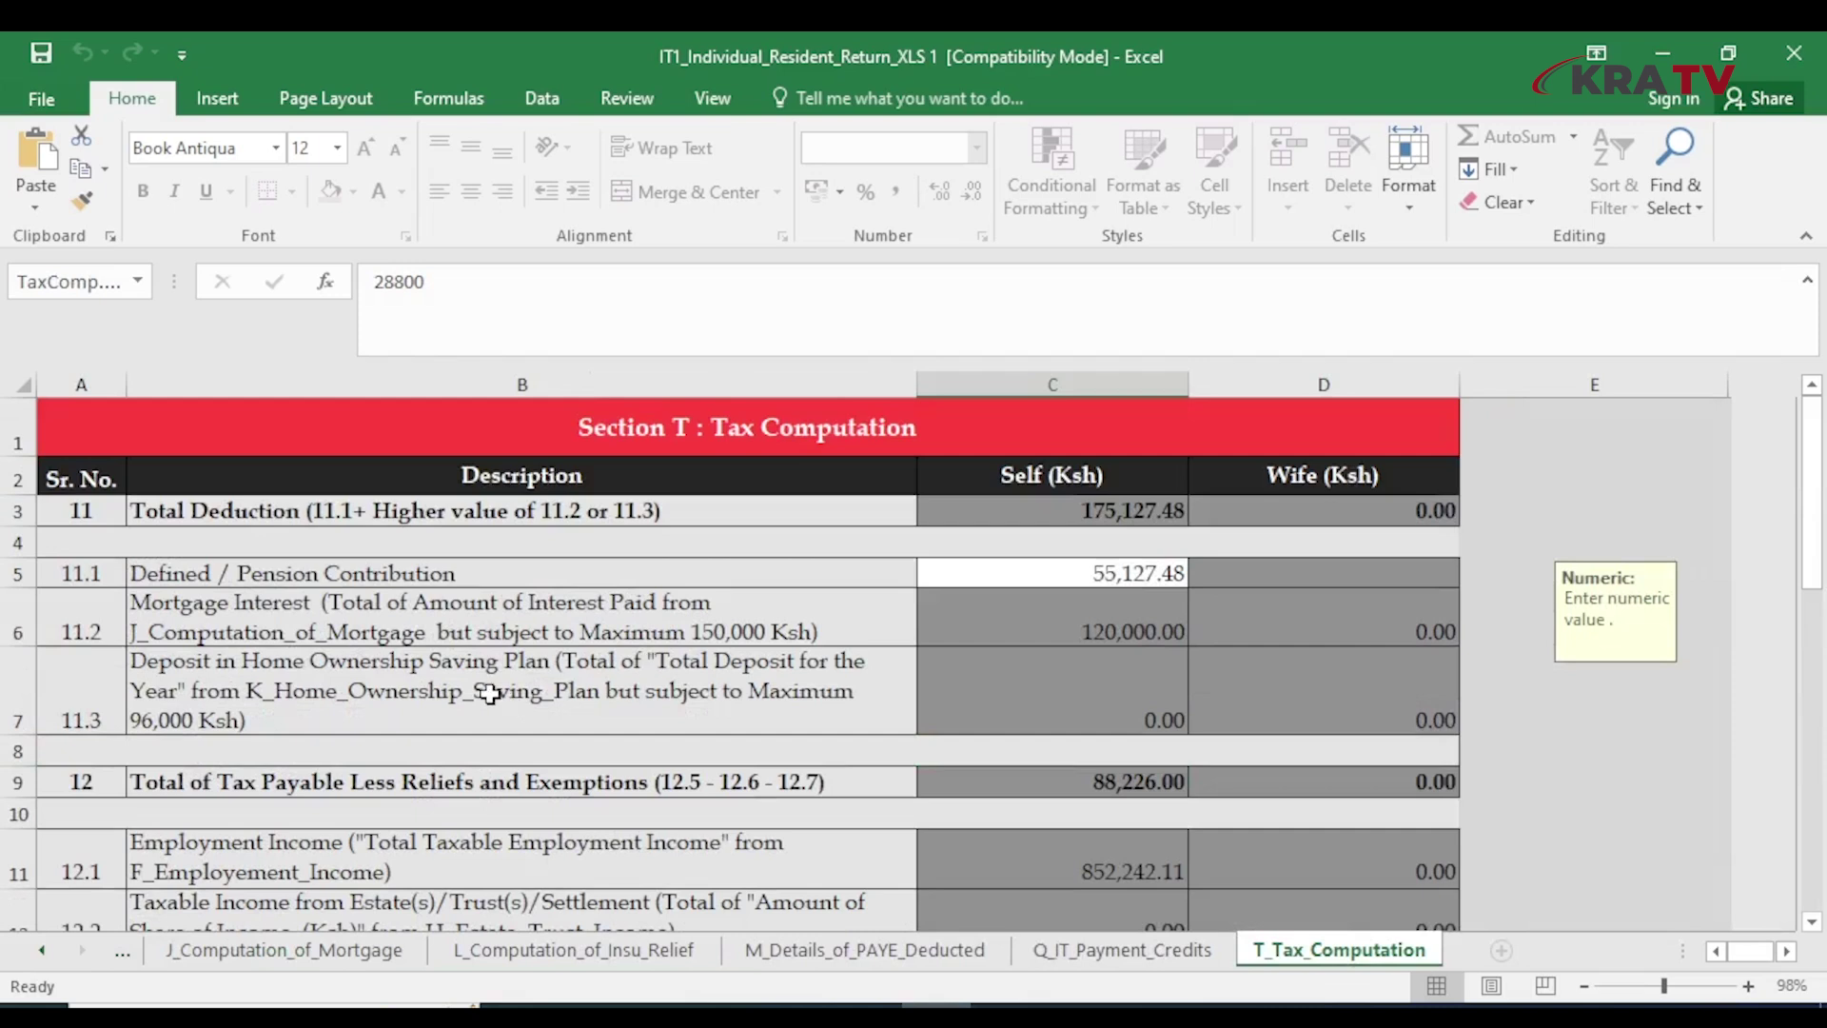
scroll(827, 679, down, 2)
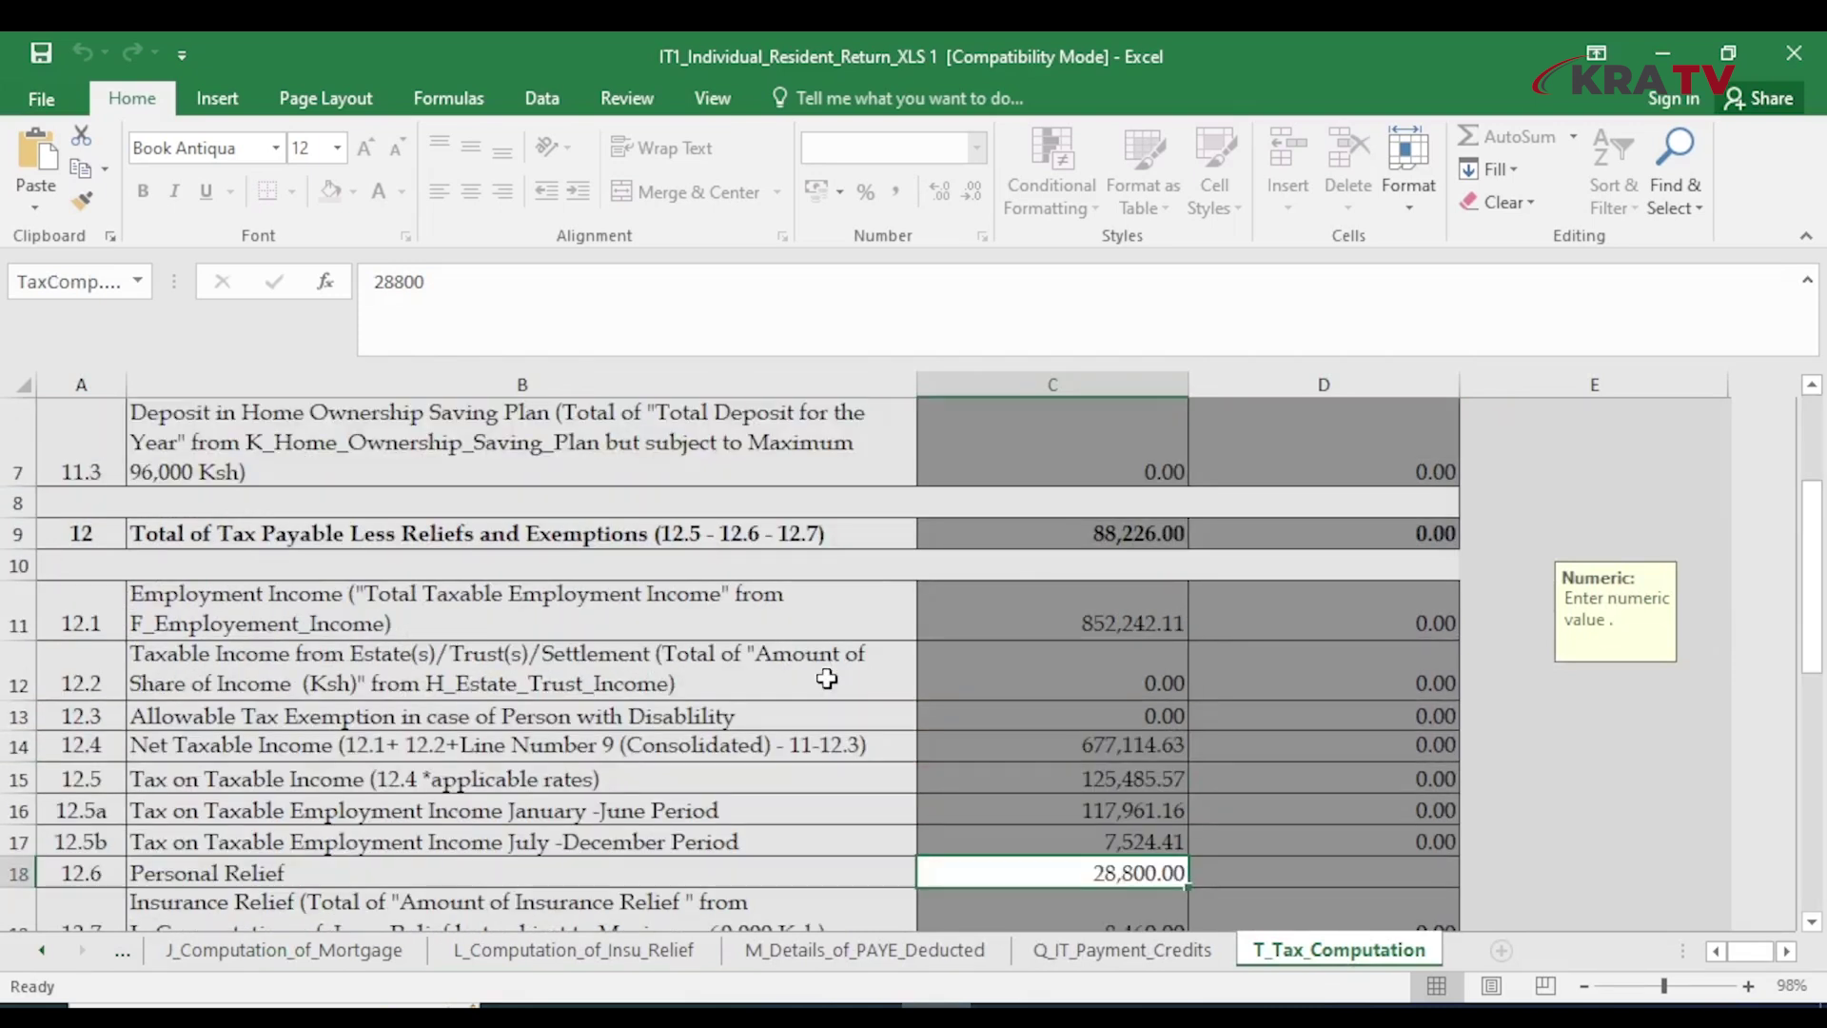
scroll(1019, 582, down, 3)
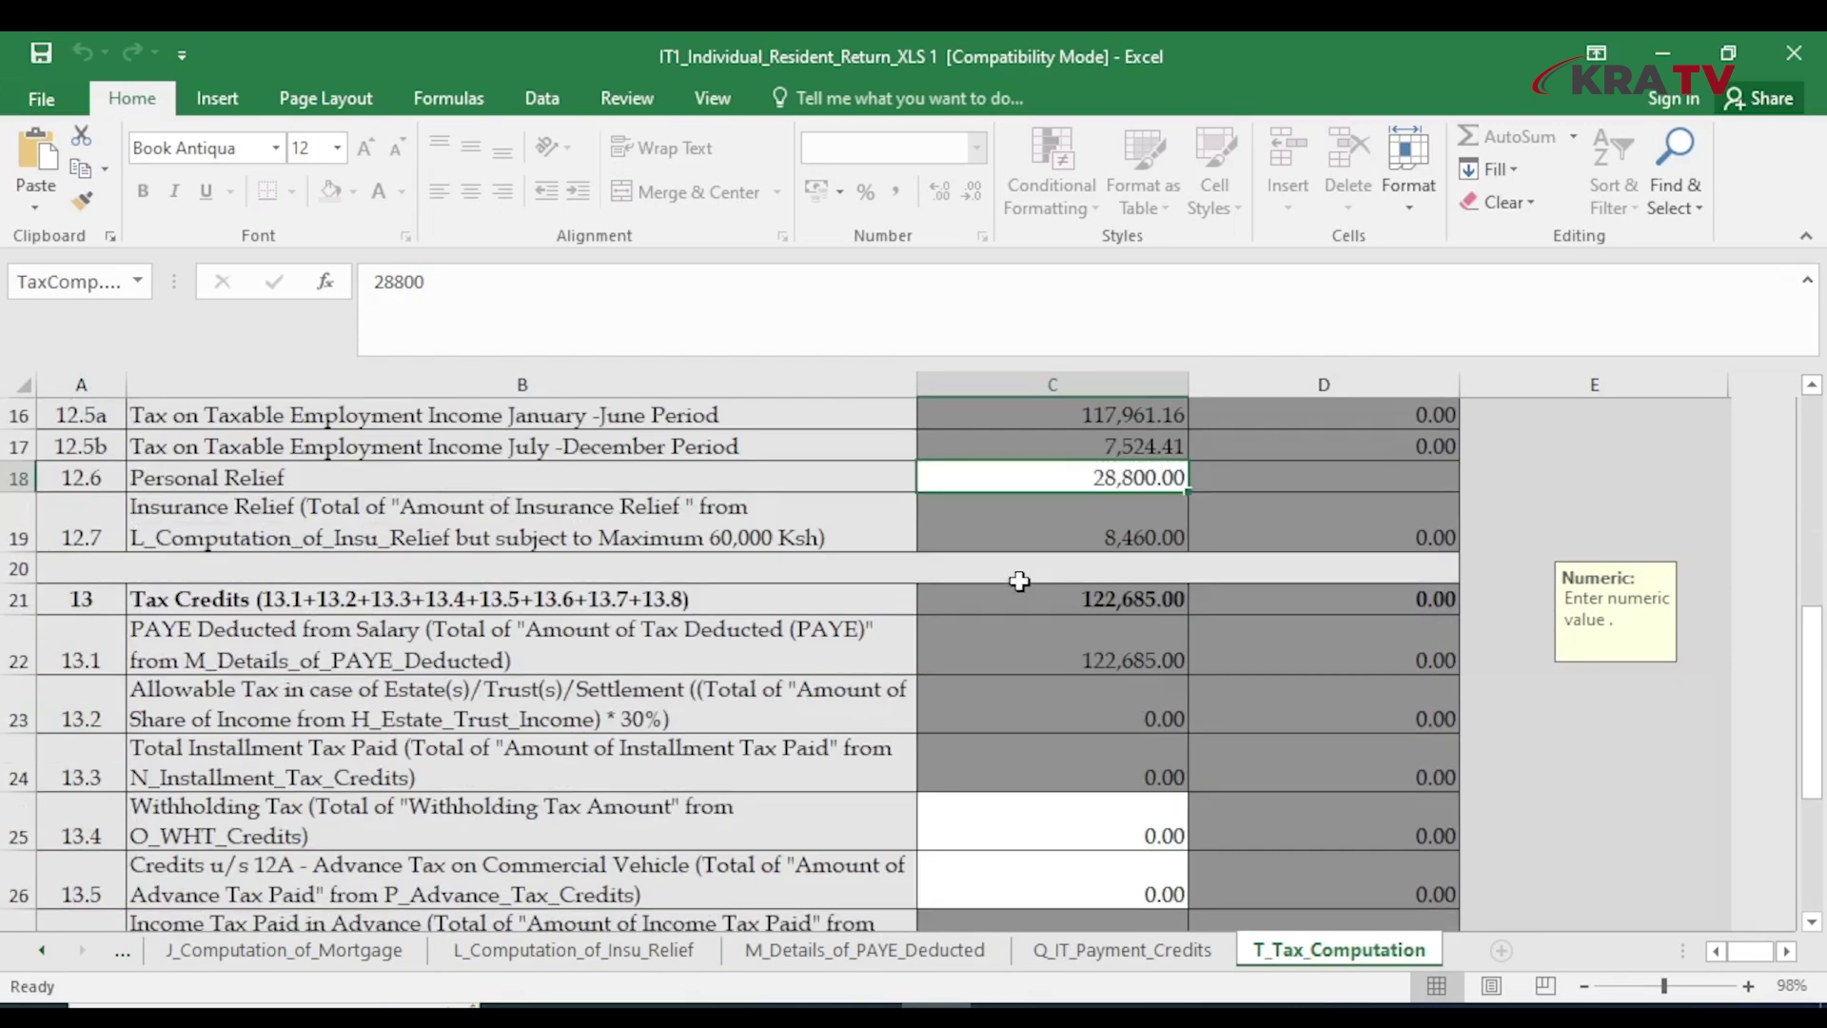
scroll(1048, 597, down, 3)
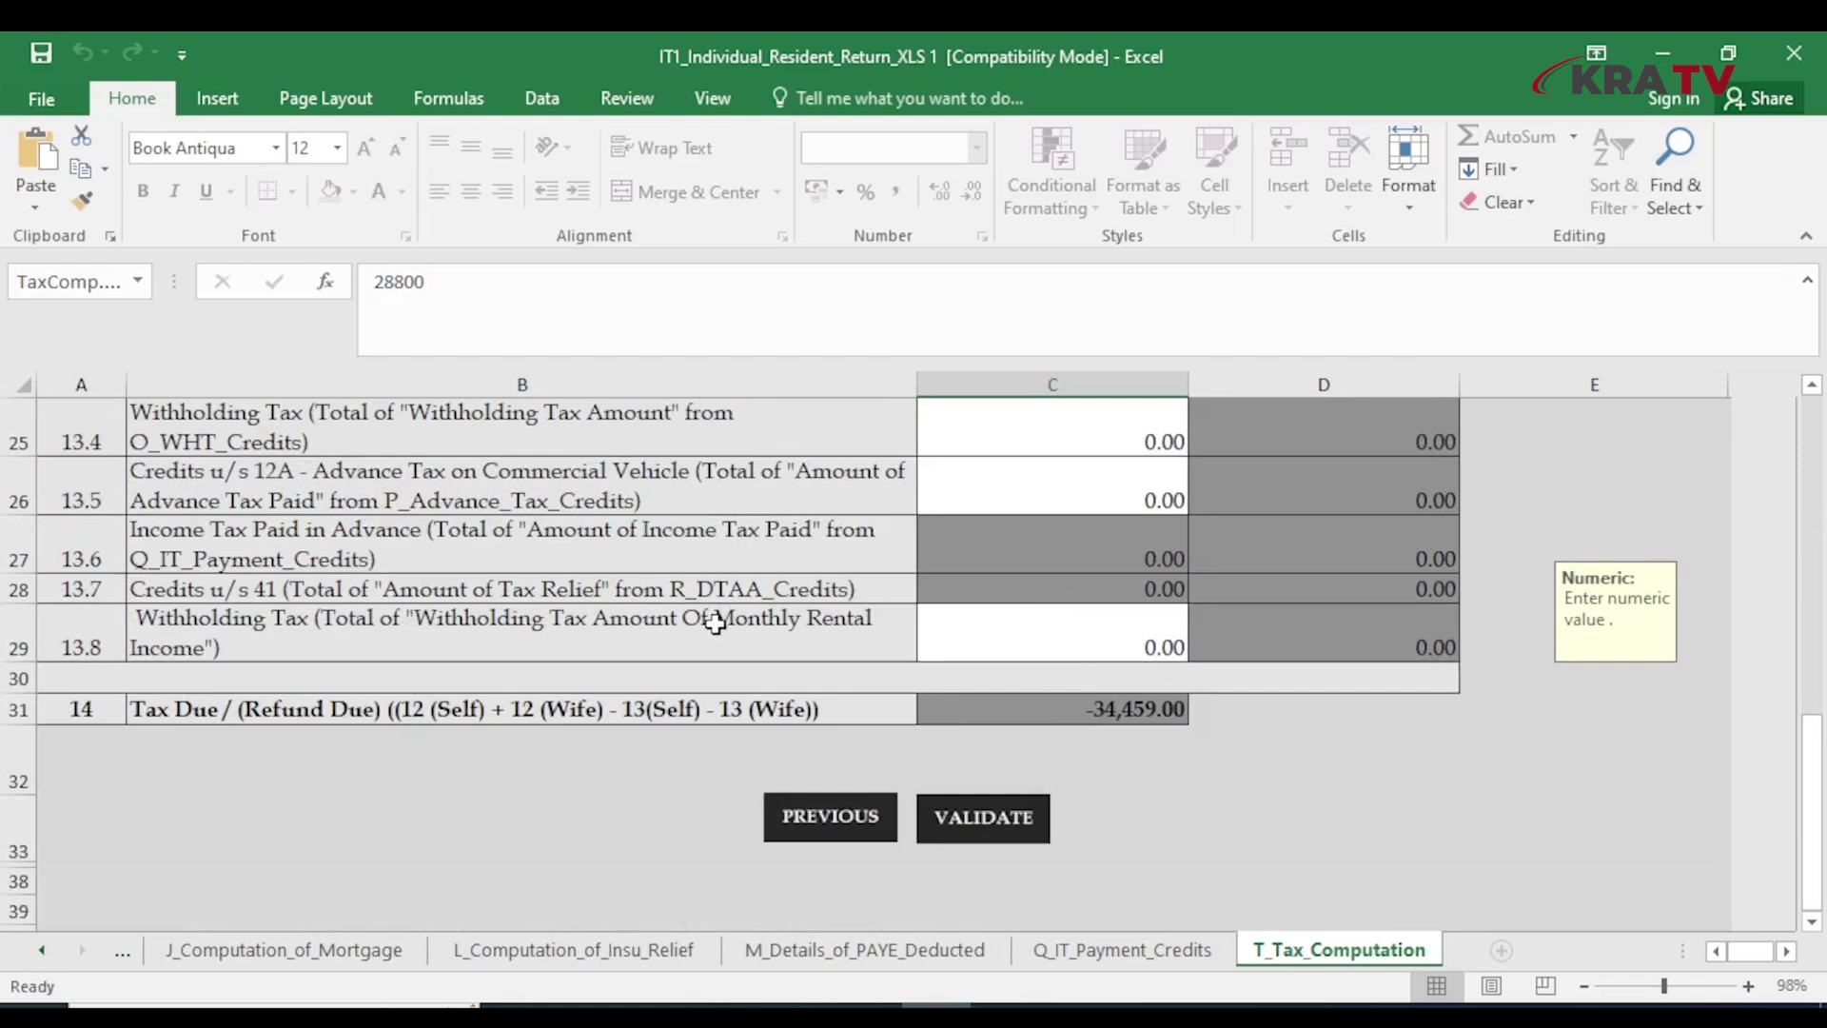
scroll(1168, 634, up, 4)
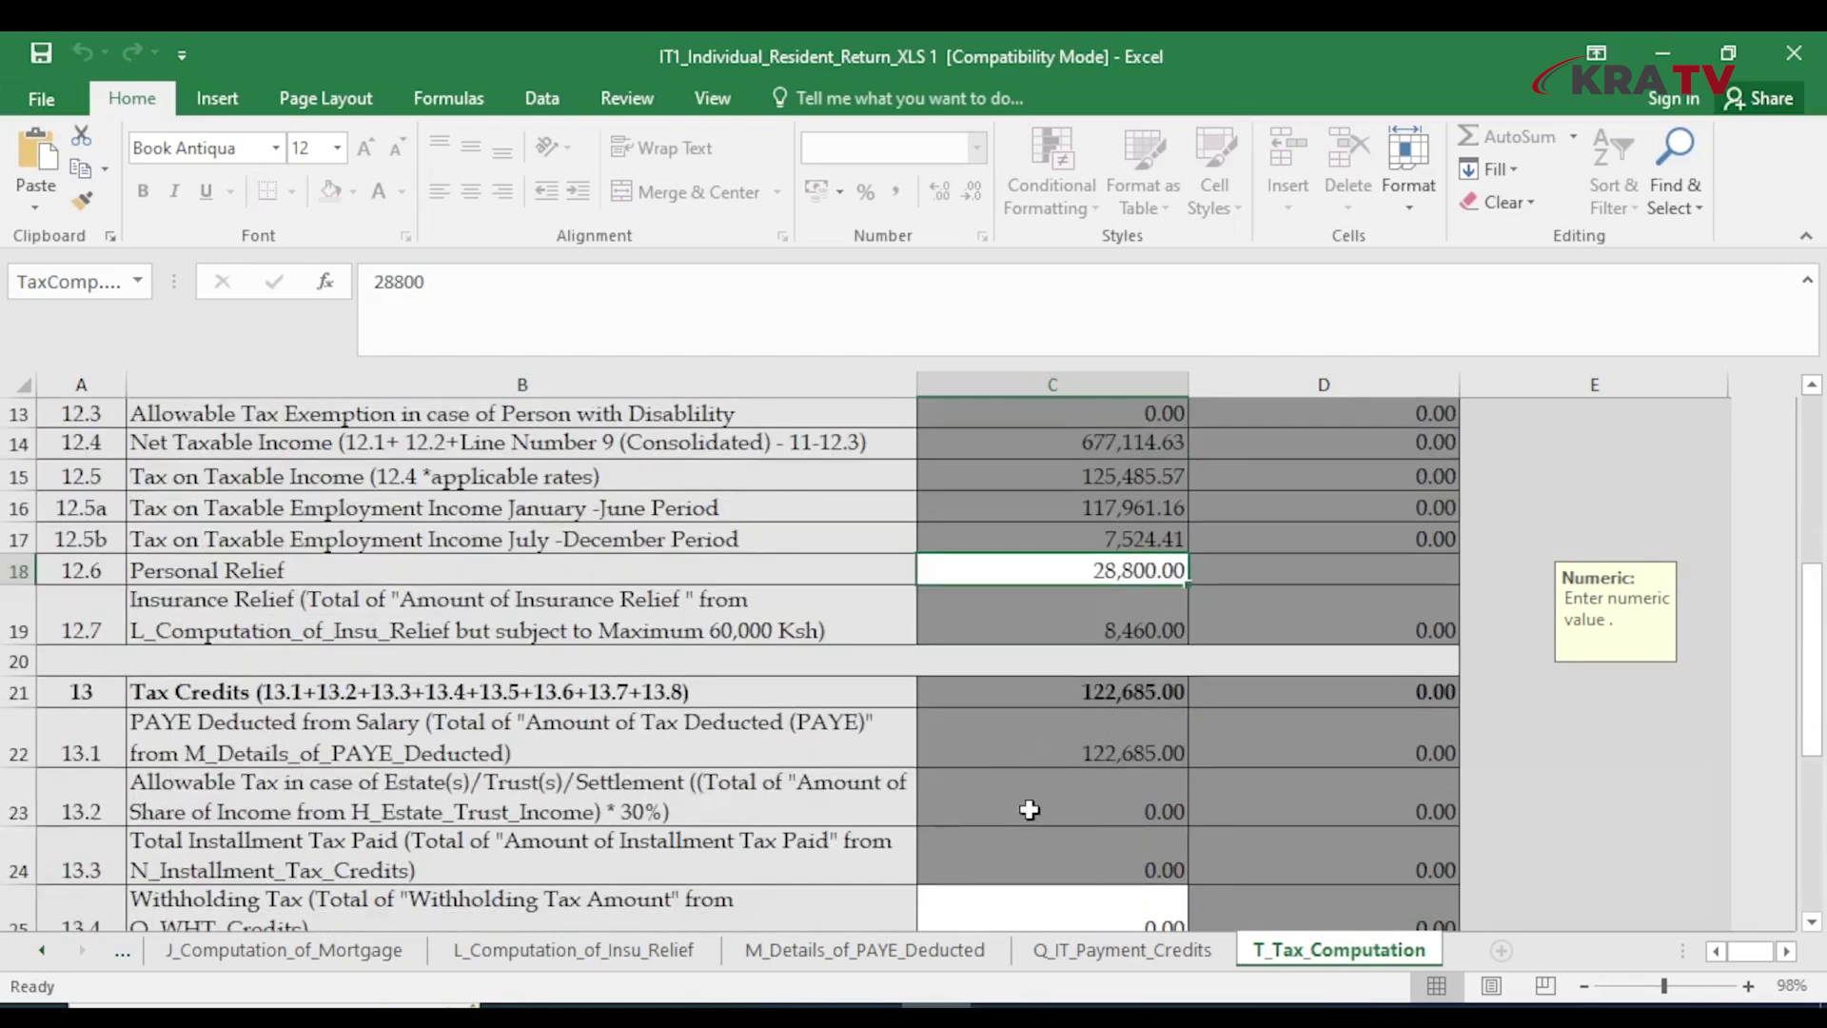
scroll(1028, 799, down, 4)
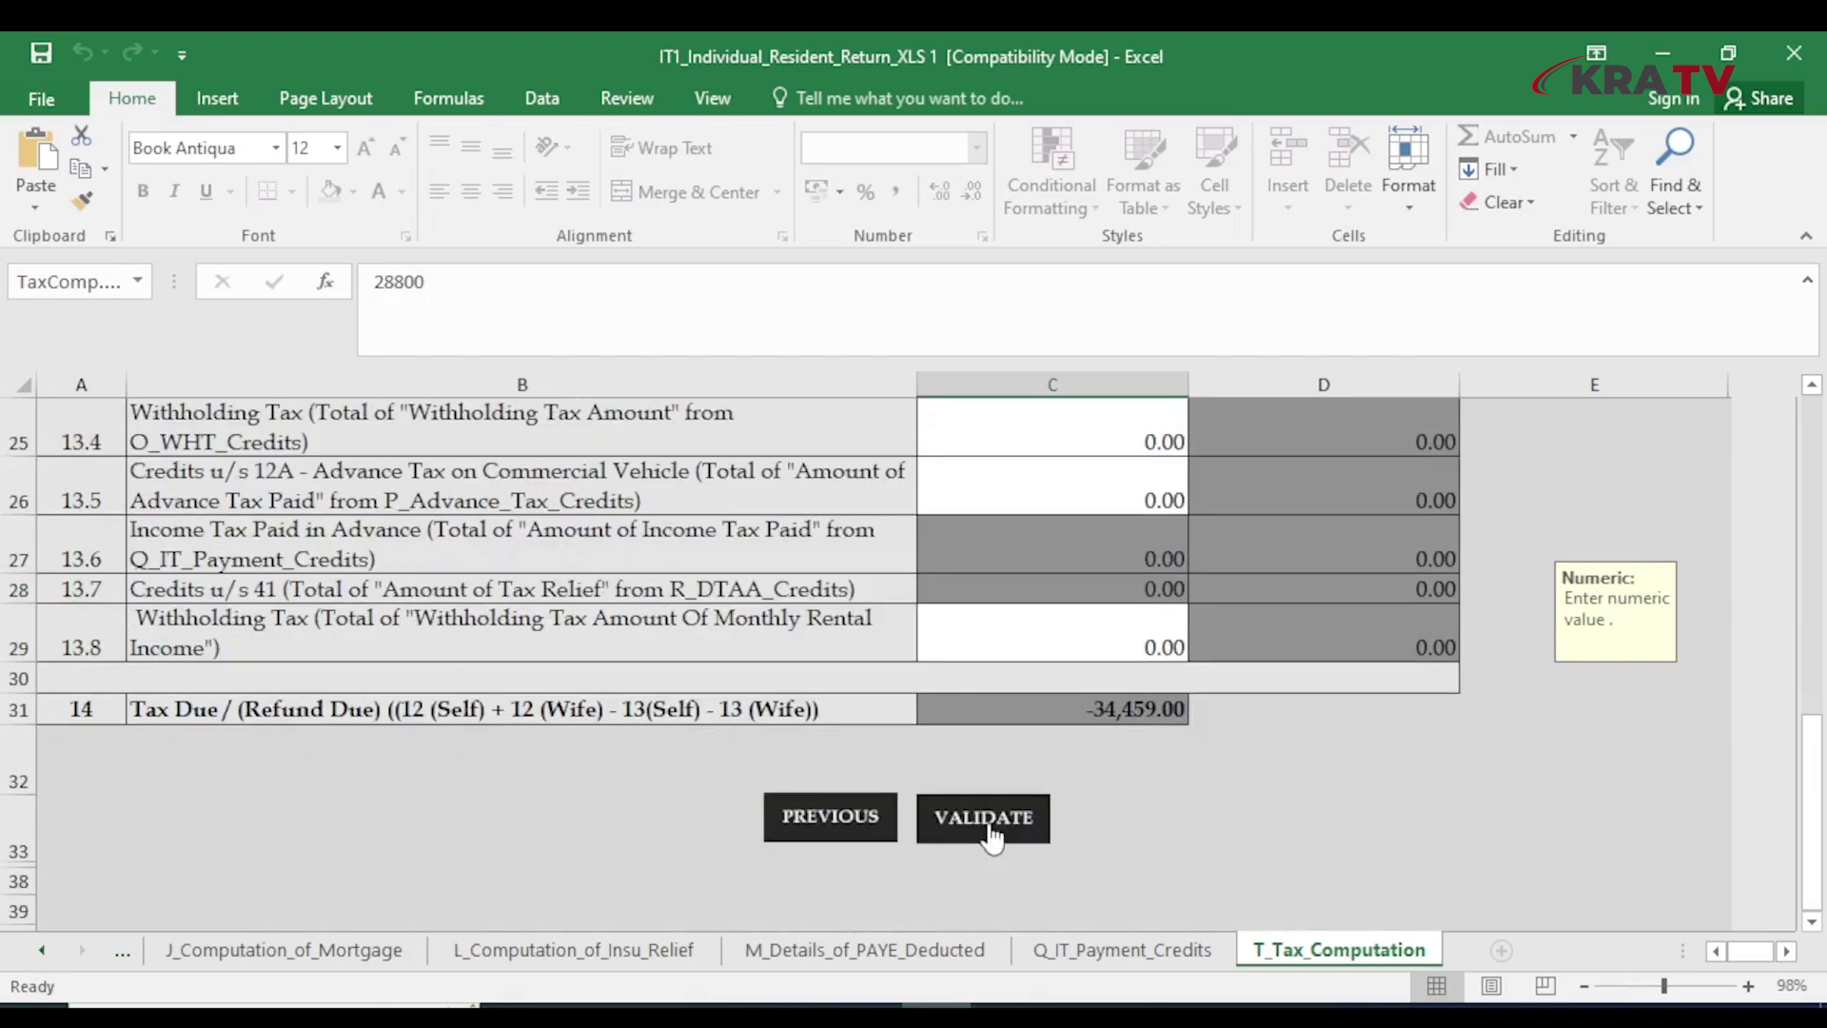
click(988, 826)
click(1011, 633)
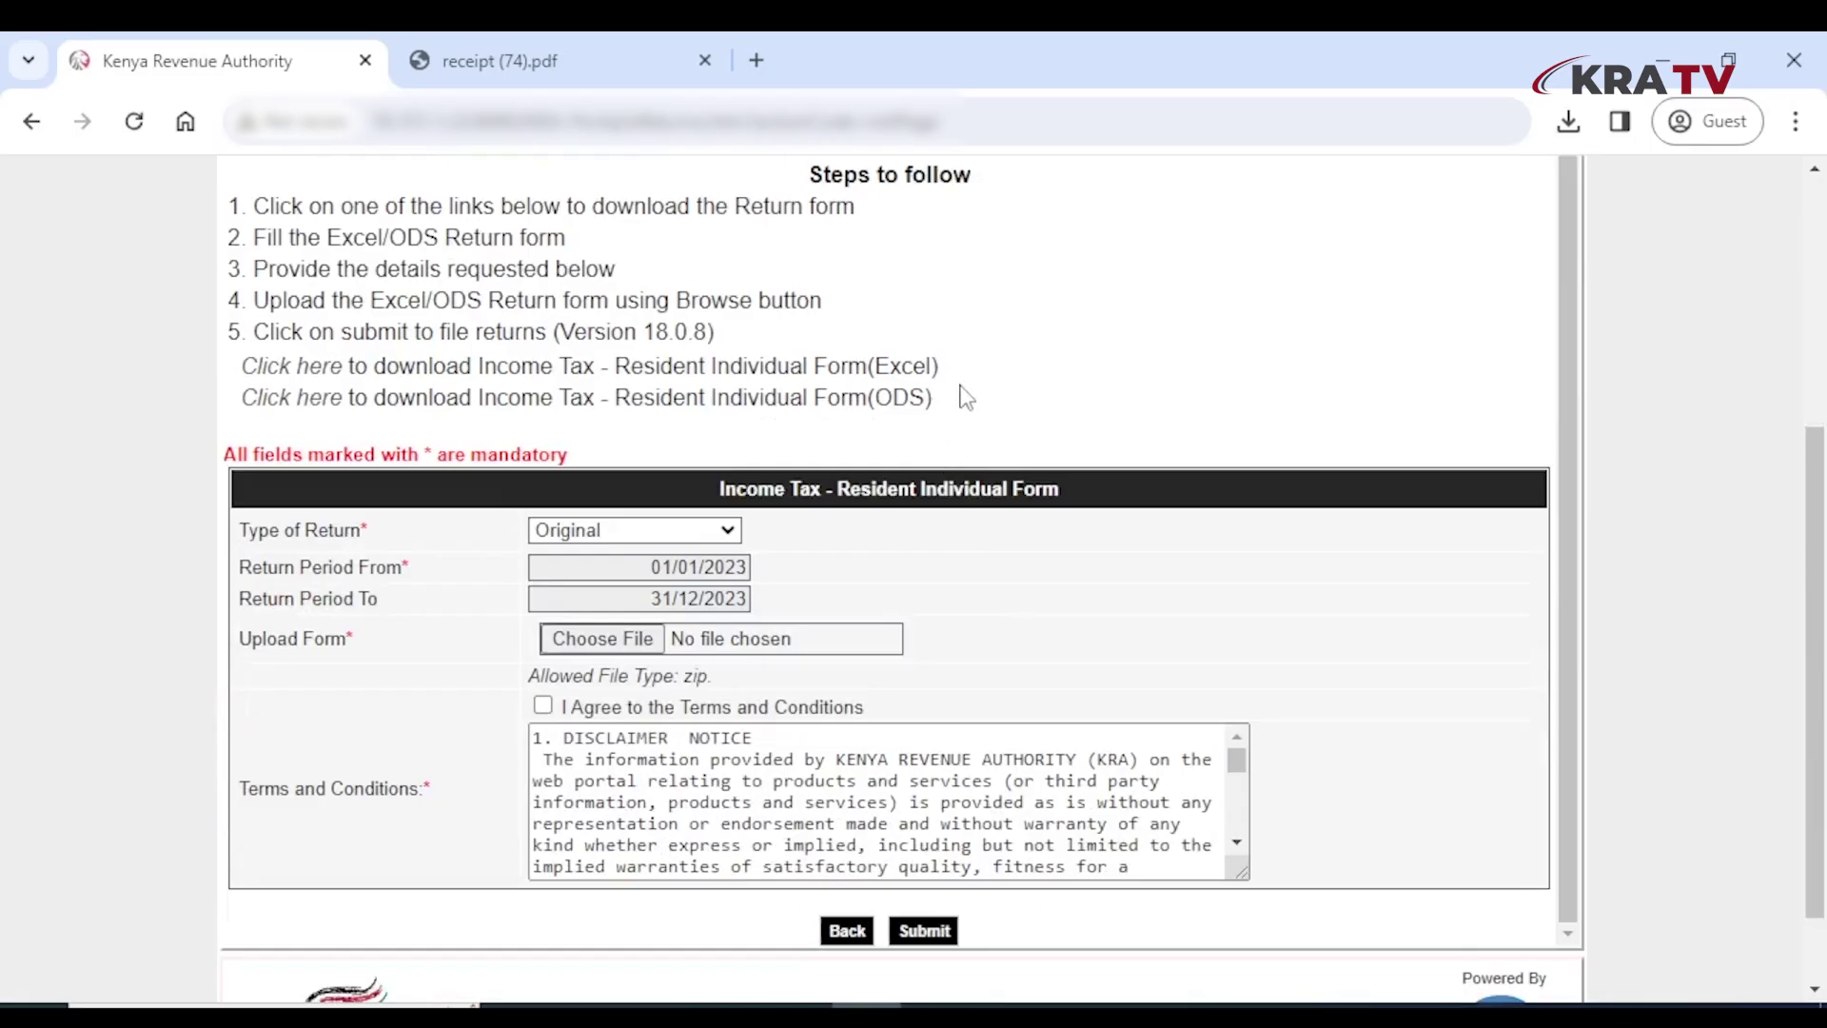
Attach the newest generated _ITR zip from Documents to the iTax upload form
click(603, 638)
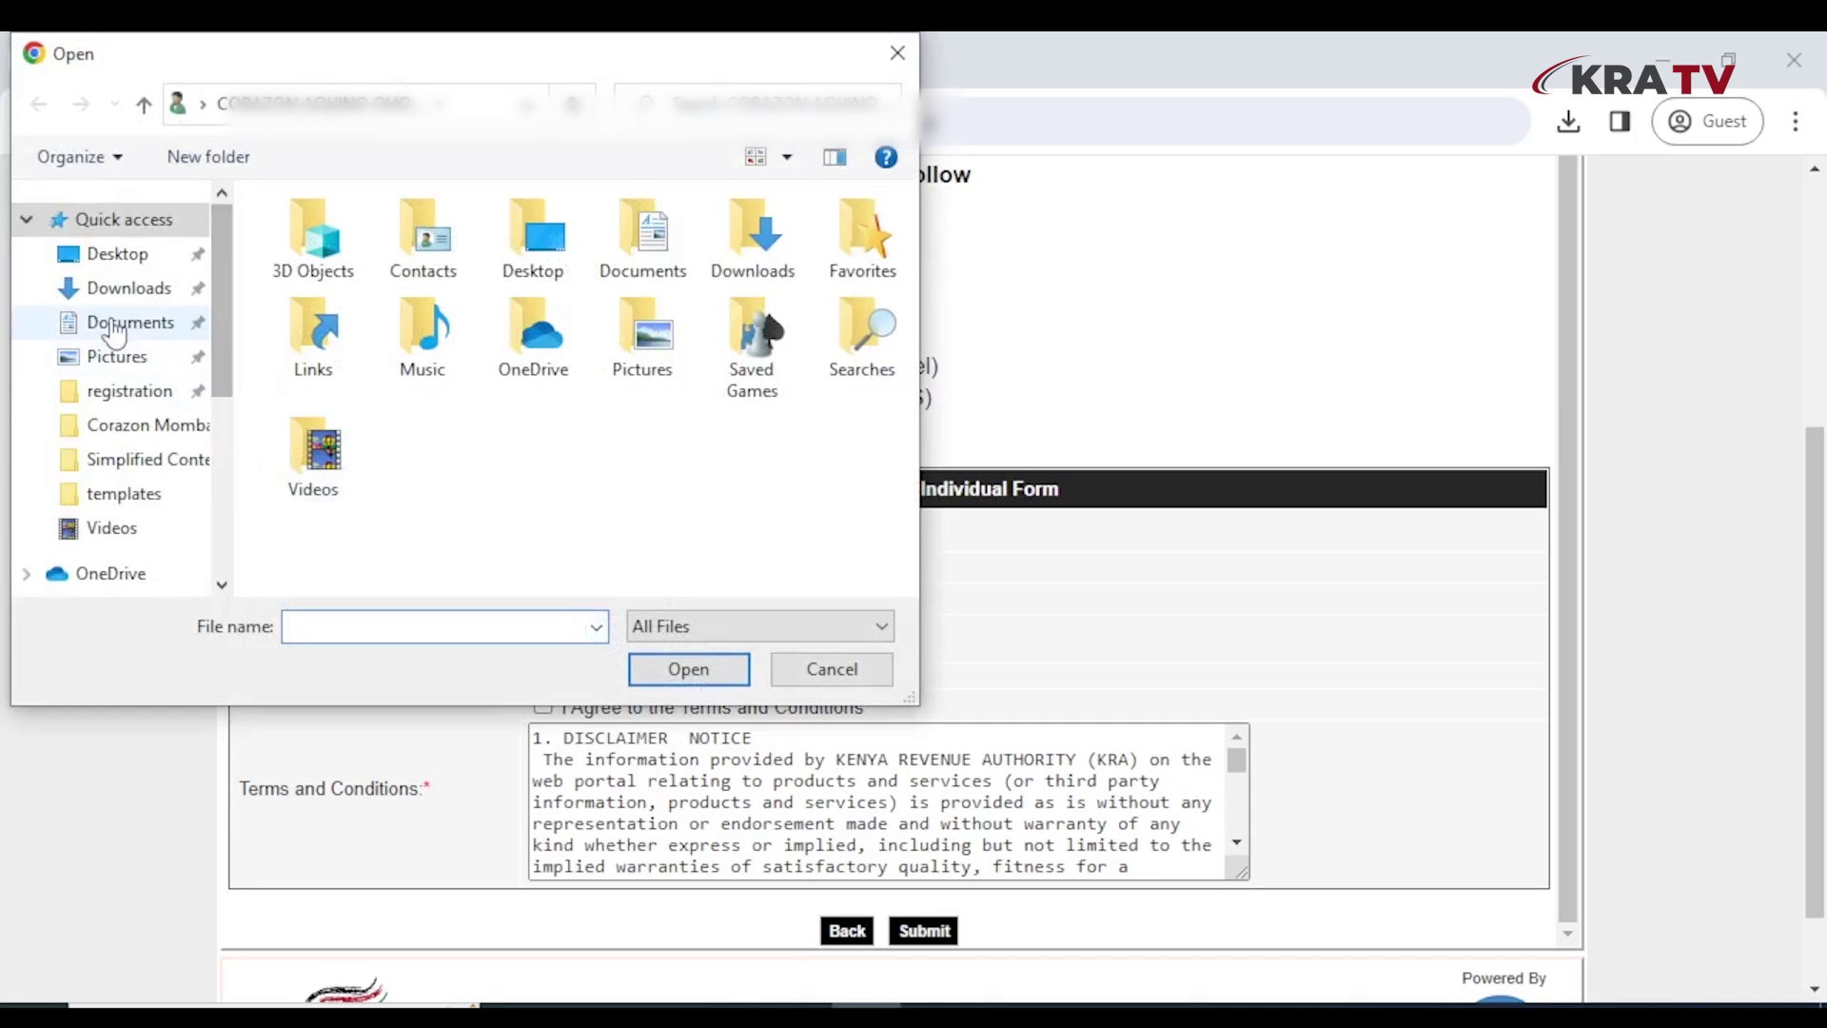
click(130, 321)
click(539, 243)
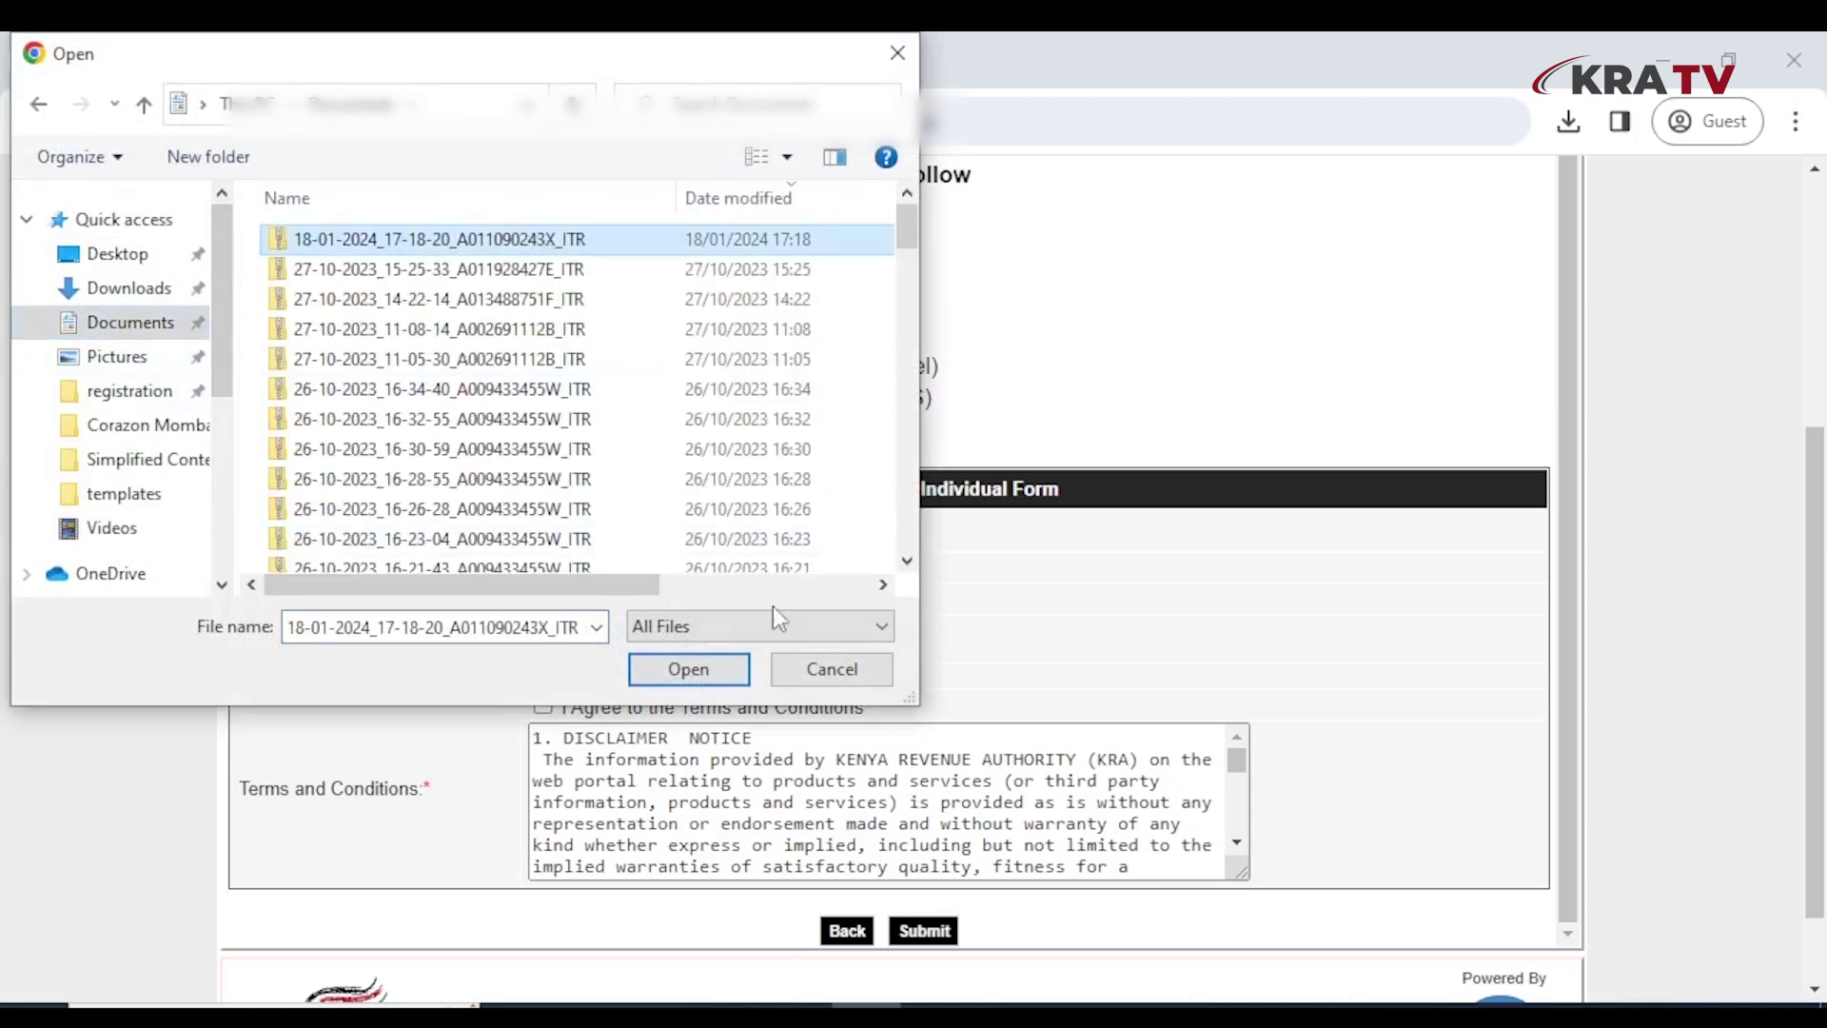
click(689, 670)
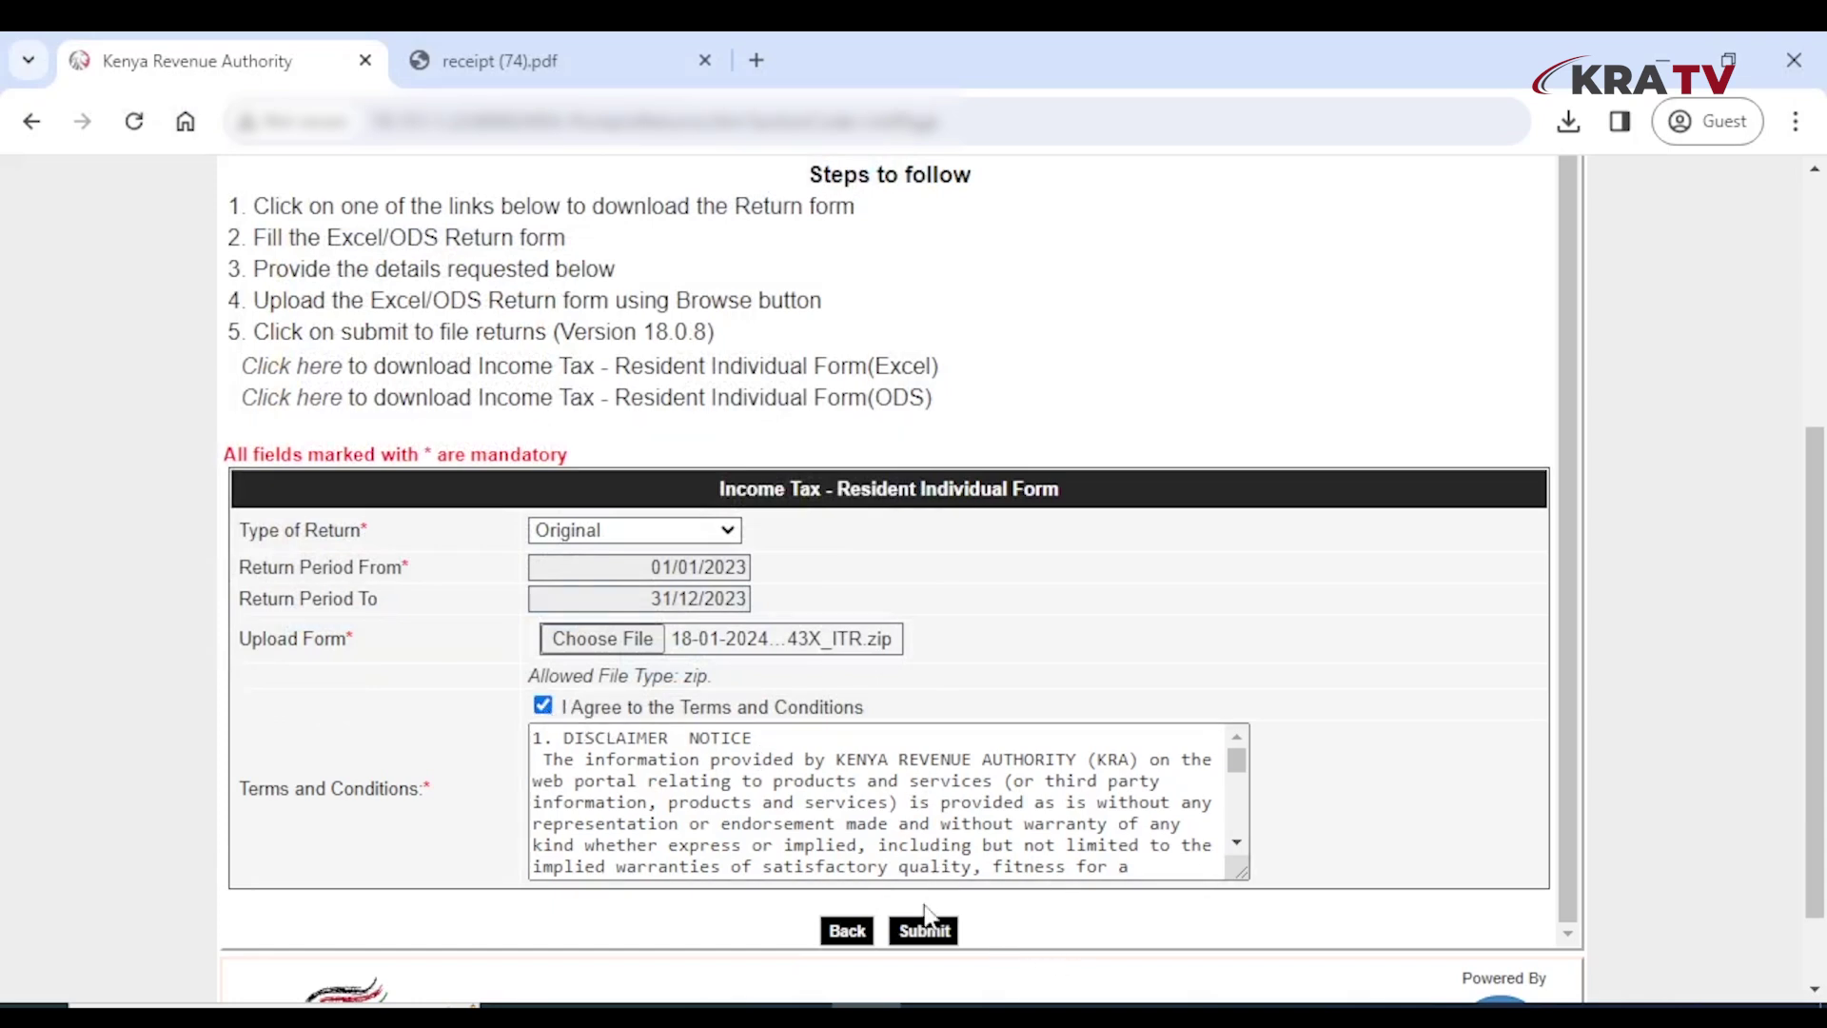
Submit the return and confirm the upload prompt with OK
click(931, 935)
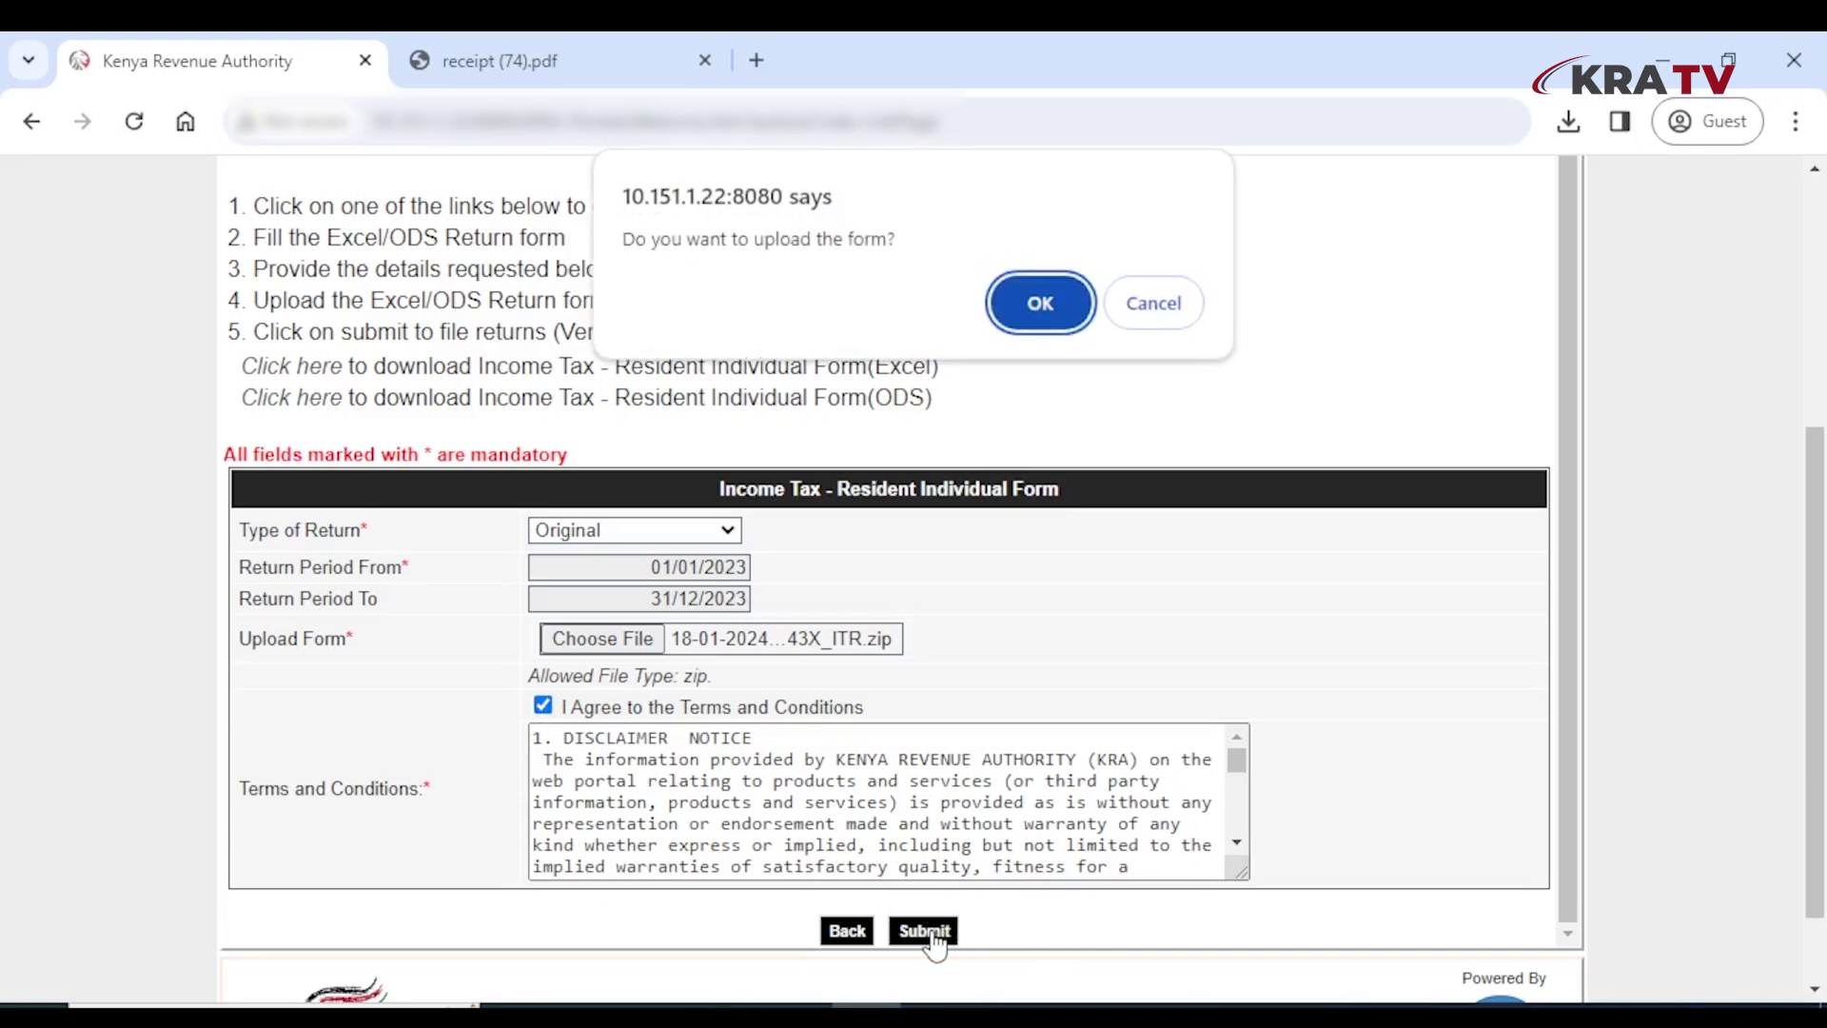
click(1045, 312)
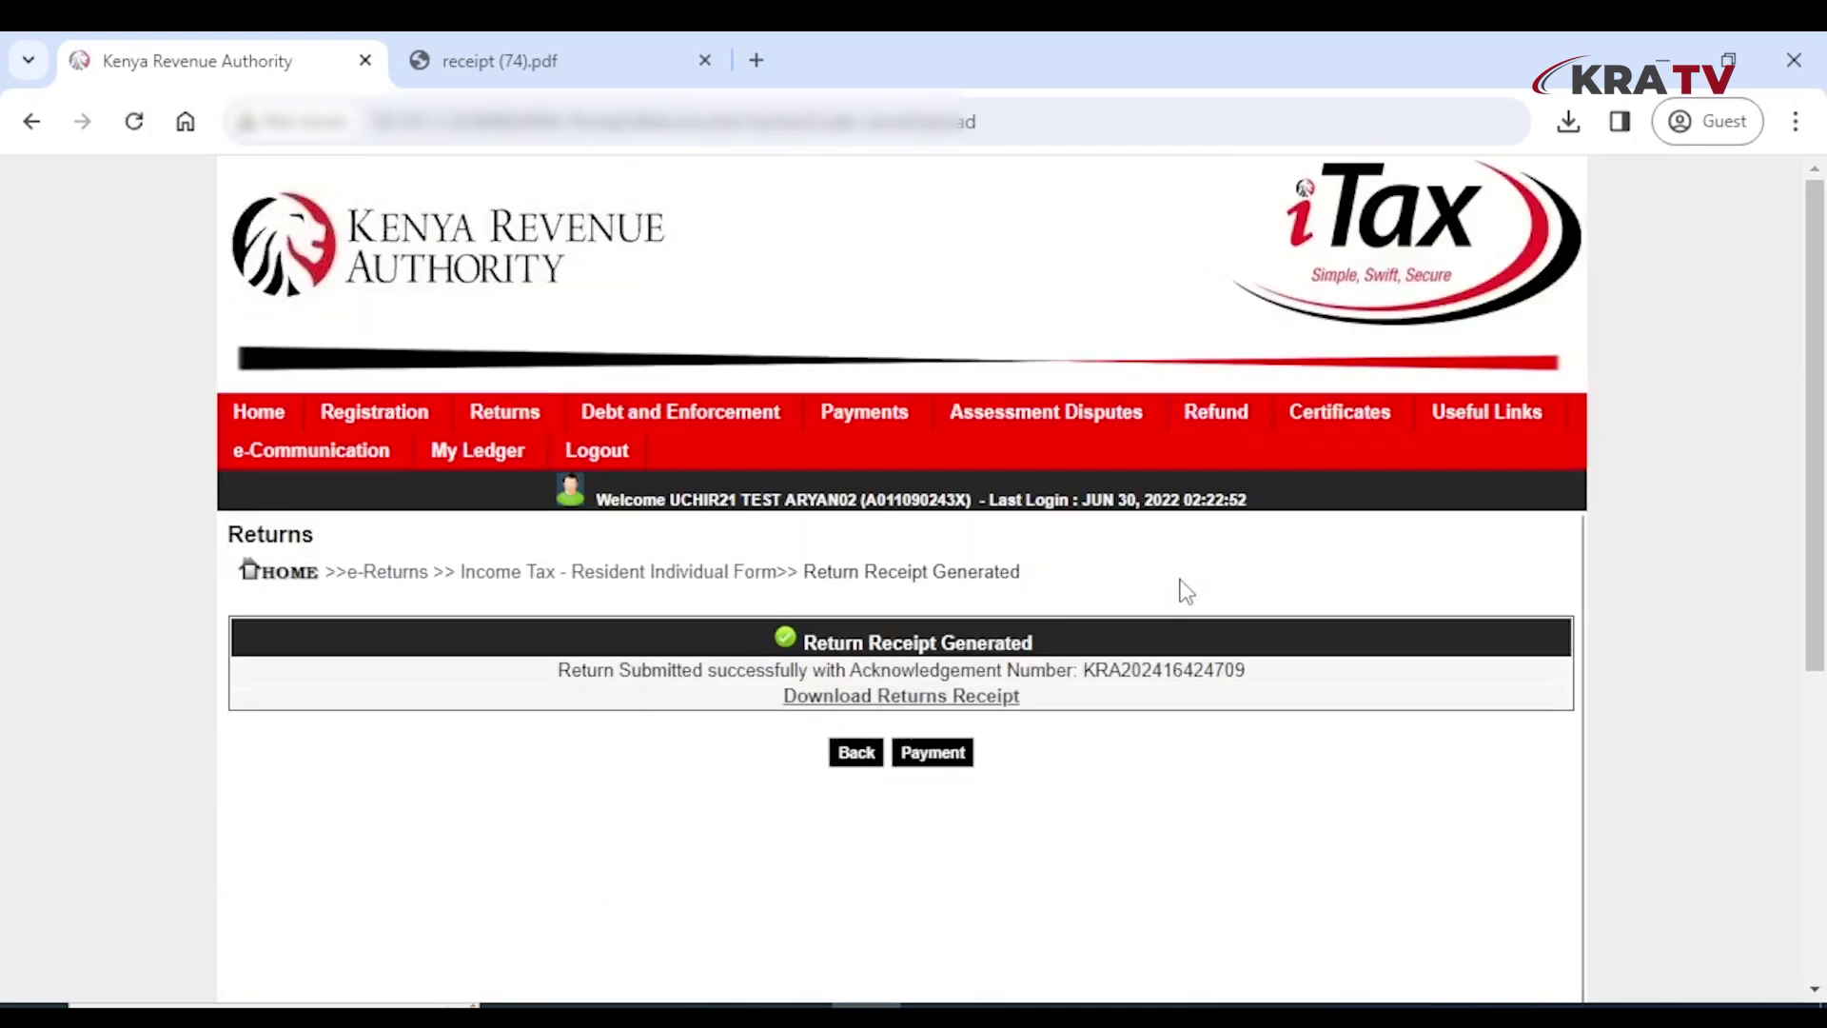